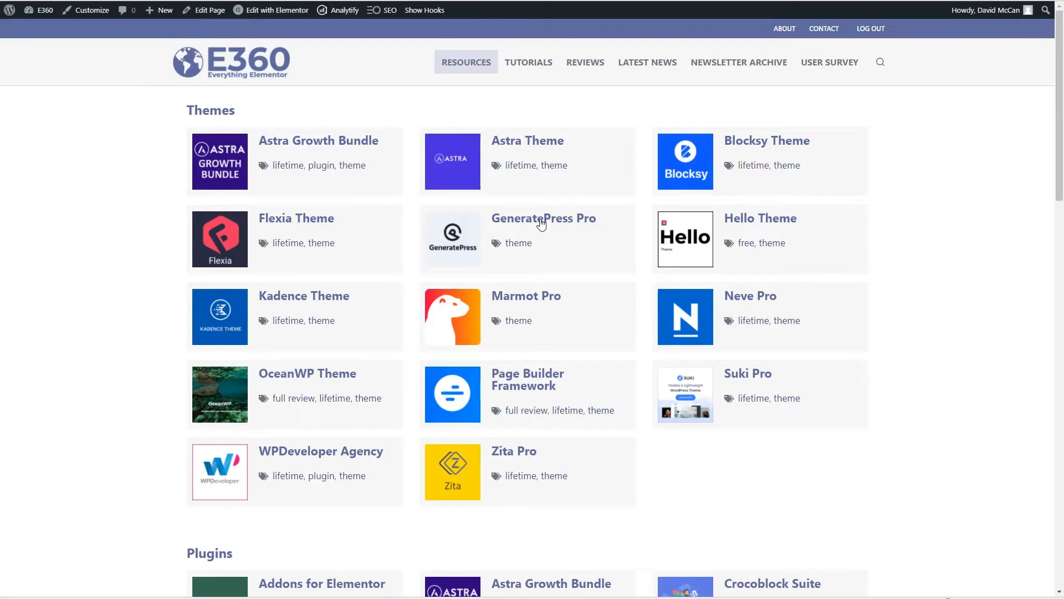
View the GeneratePress Pro resource page and review the promotional fields of the Astra Growth Bundle extension entry
{"action": "left_click", "coordinate": [541, 224]}
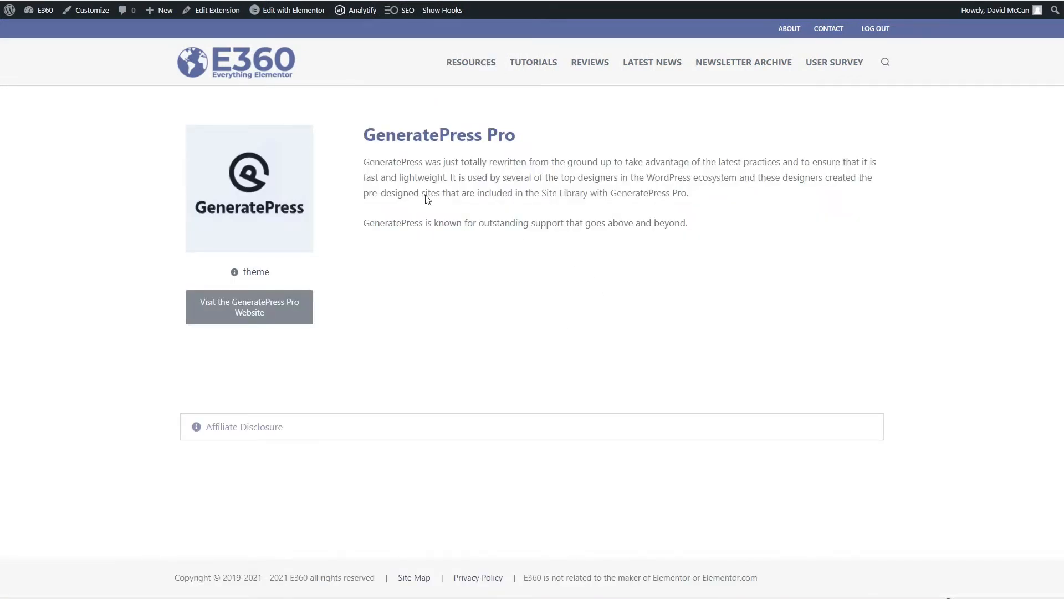
{"action": "key", "text": "alt+Left"}
{"action": "key", "text": "alt+Left"}
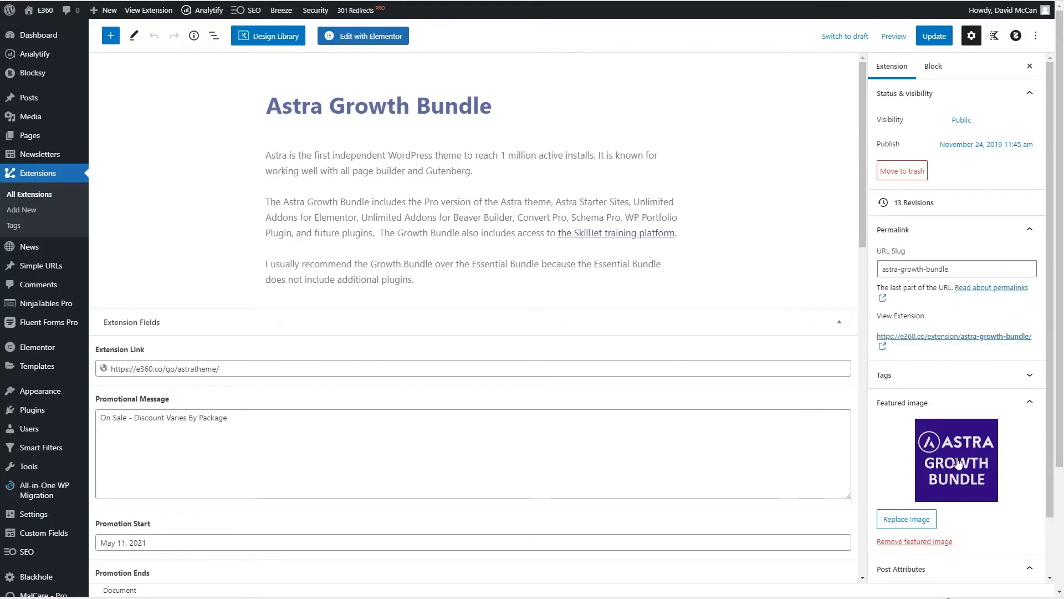
{"action": "scroll", "coordinate": [243, 346], "scroll_direction": "down", "scroll_amount": 1}
{"action": "scroll", "coordinate": [243, 346], "scroll_direction": "down", "scroll_amount": 1}
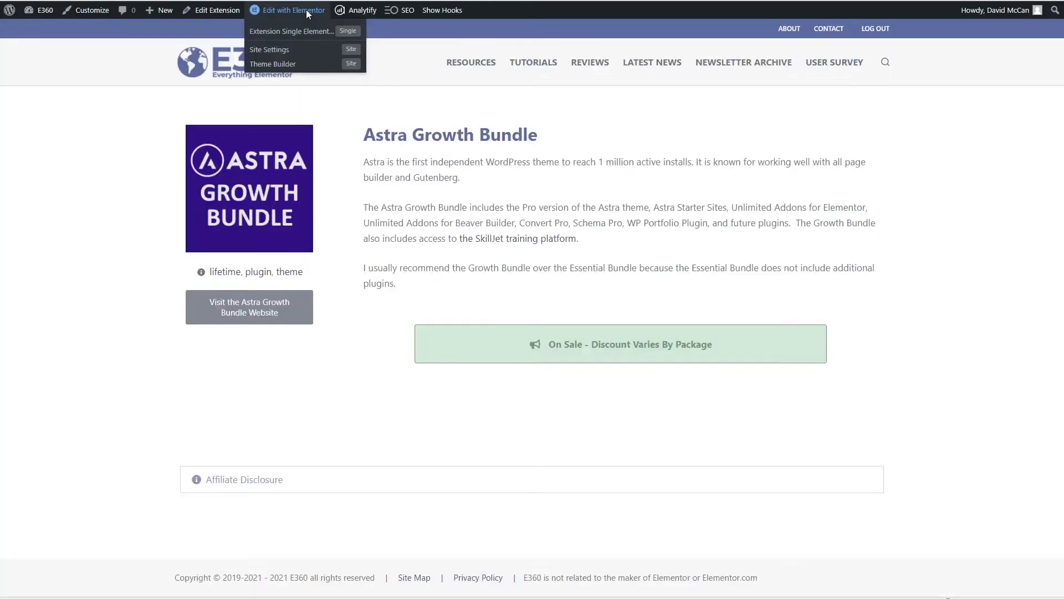
Open the Extension Single template in Elementor from the Astra Growth Bundle page and show the Sale Message widget's settings
{"action": "left_click", "coordinate": [332, 32]}
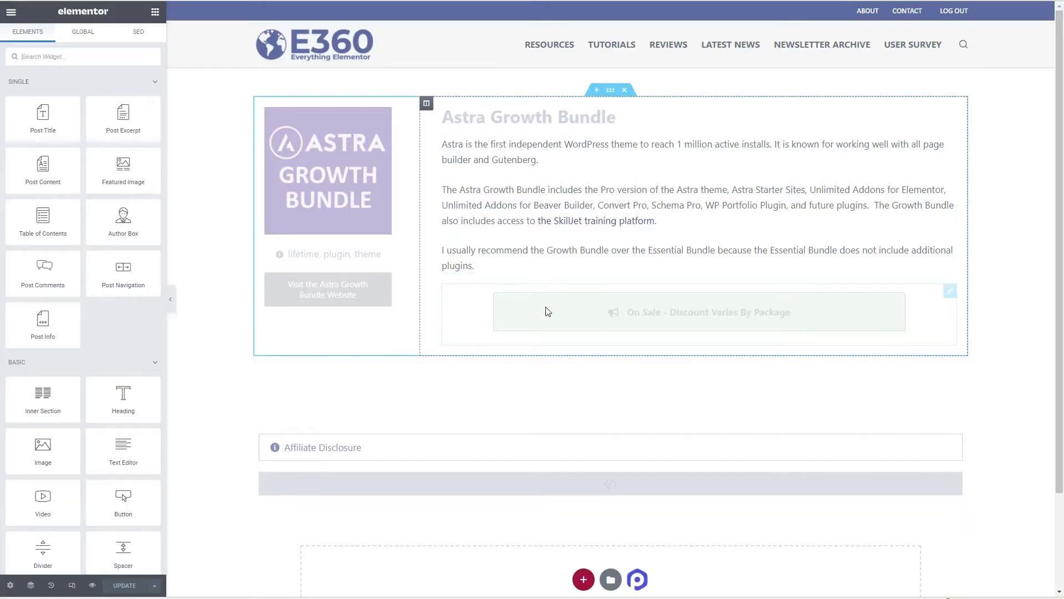
{"action": "left_click", "coordinate": [547, 311]}
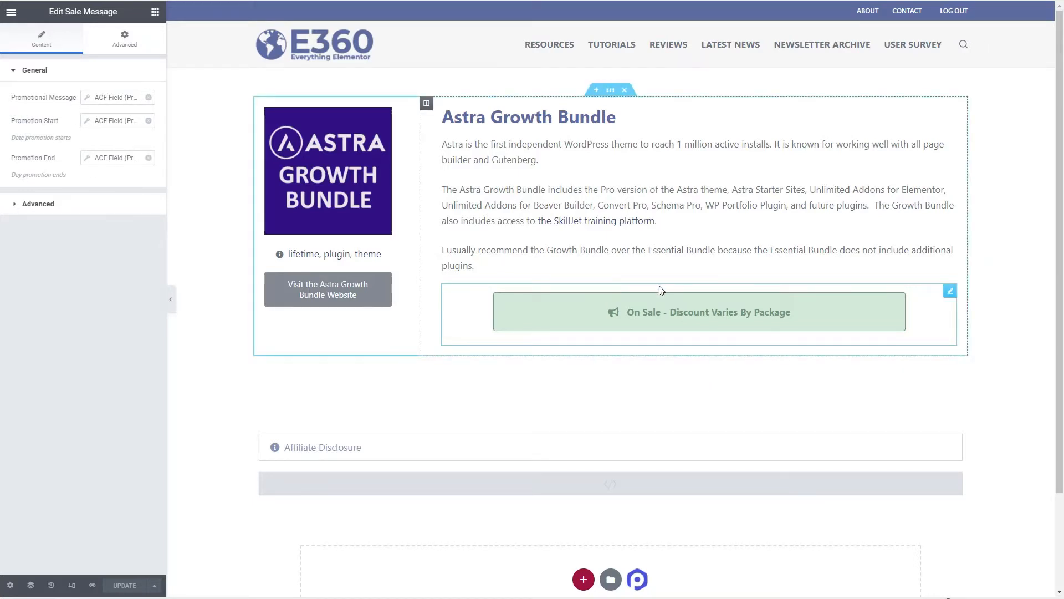
Exit to the WordPress dashboard and open the Unlimited Elements widgets list
{"action": "left_click", "coordinate": [11, 11]}
{"action": "left_click", "coordinate": [72, 202]}
{"action": "scroll", "coordinate": [44, 216], "scroll_direction": "down", "scroll_amount": 5}
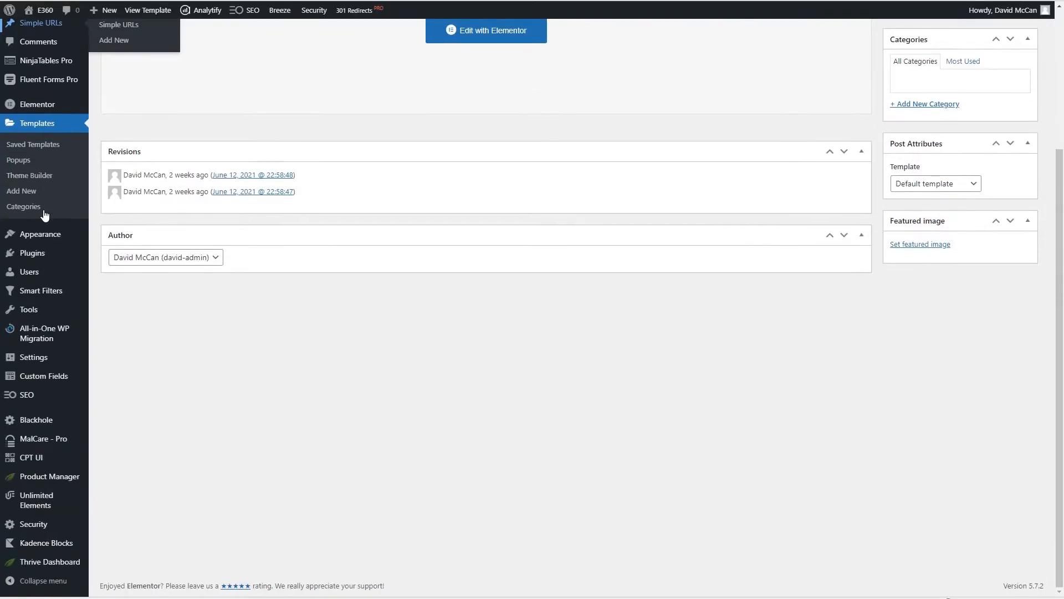
{"action": "mouse_move", "coordinate": [34, 506]}
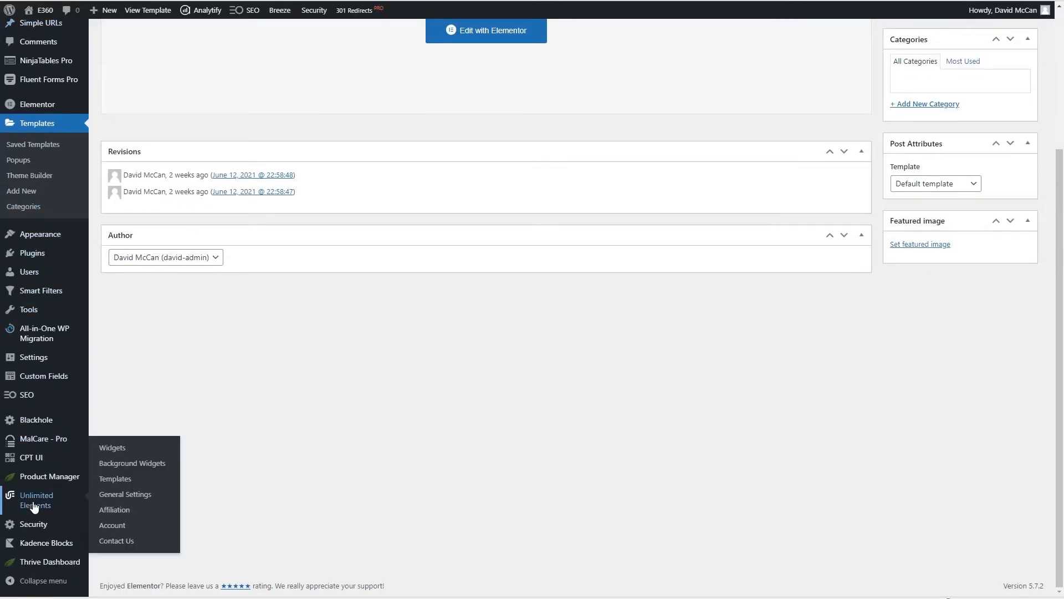
{"action": "left_click", "coordinate": [113, 448]}
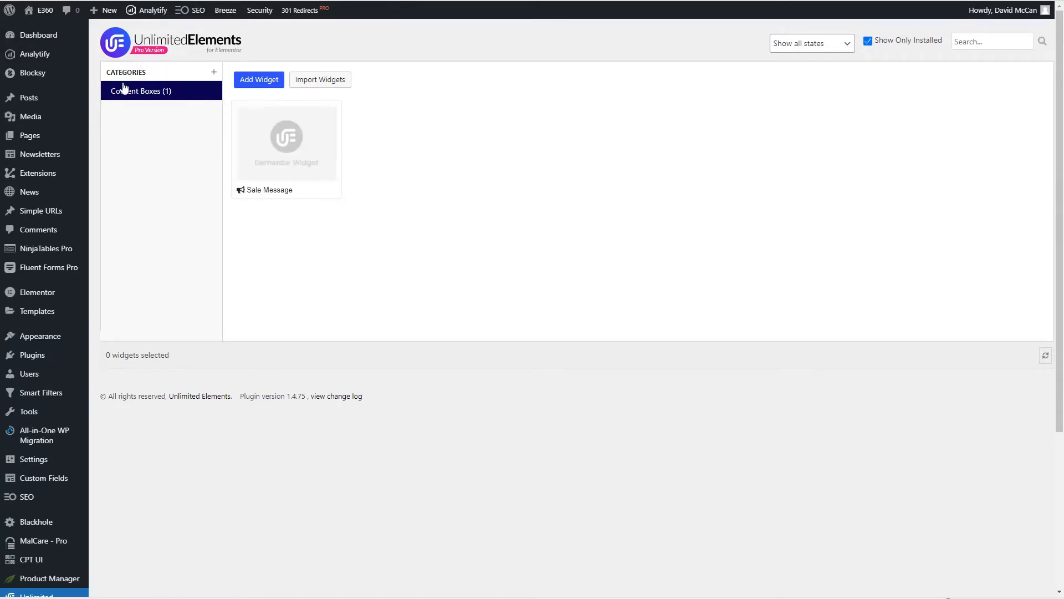
Open the Sale Message widget for editing and examine its attributes and Twig HTML code
{"action": "mouse_move", "coordinate": [286, 141]}
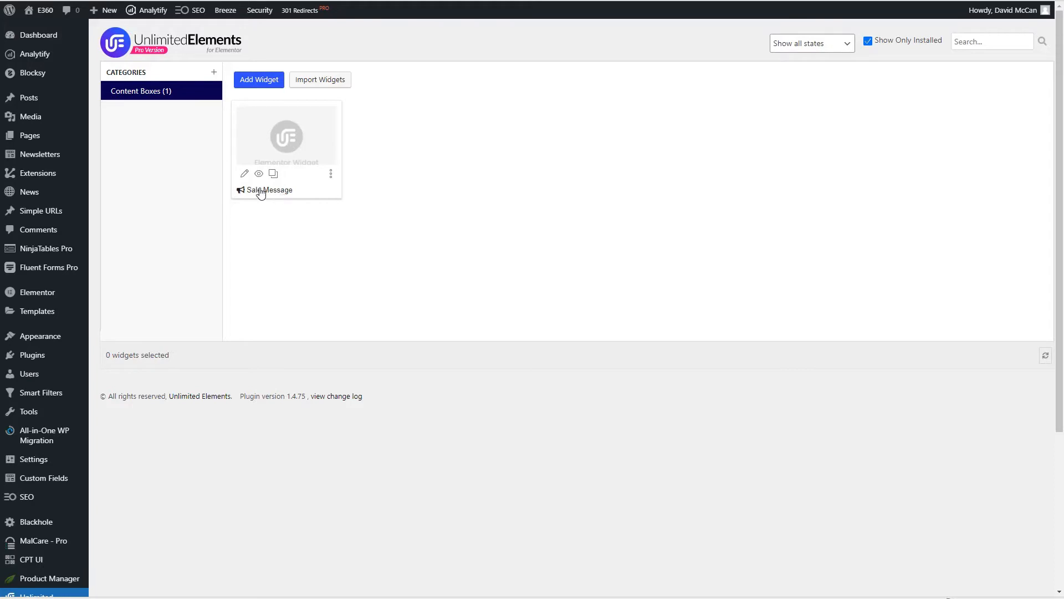
{"action": "left_click", "coordinate": [245, 176]}
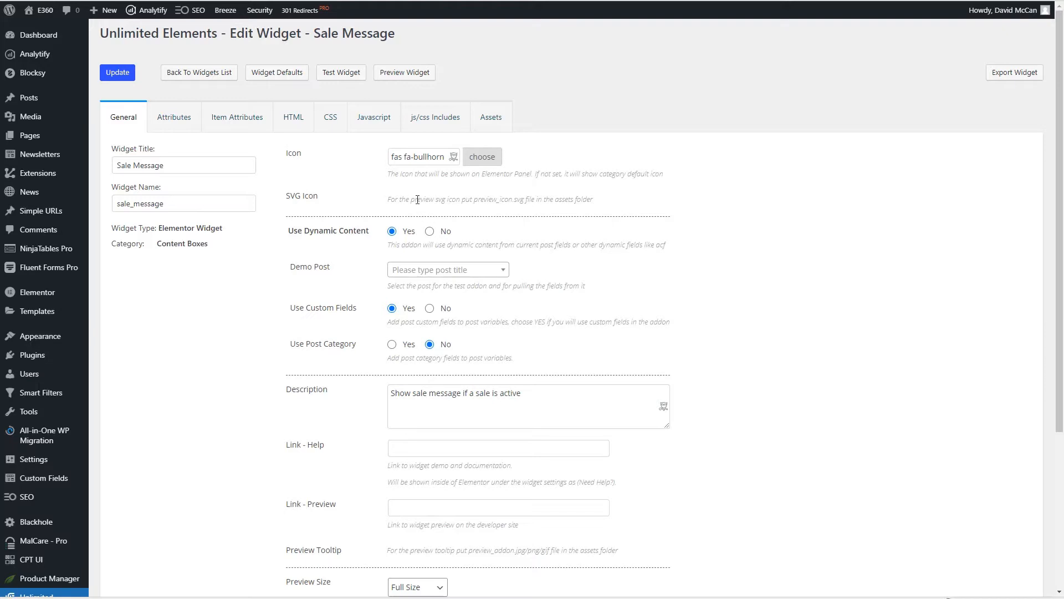
{"action": "left_click", "coordinate": [186, 119]}
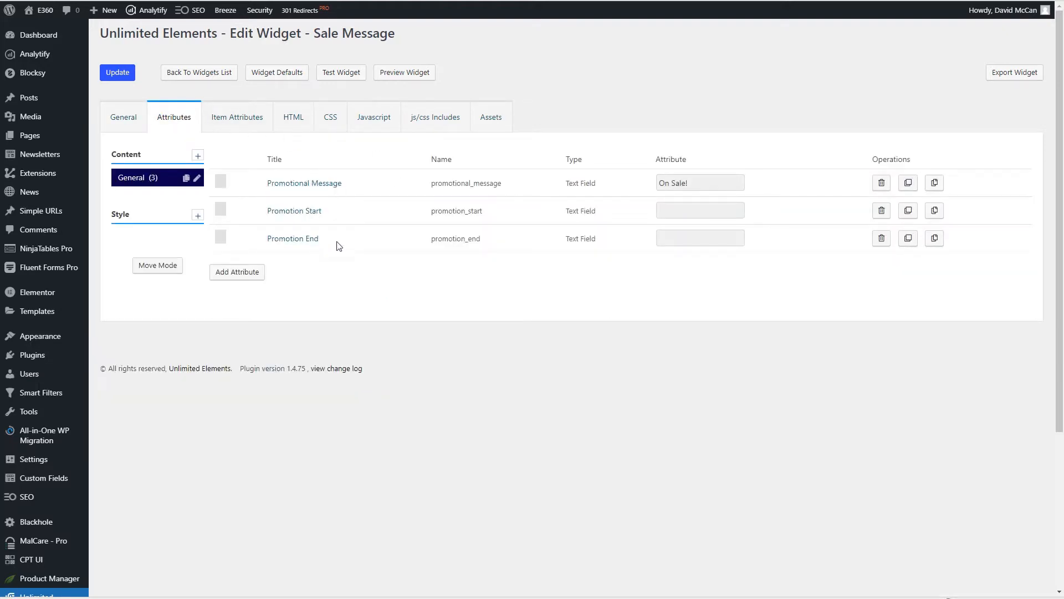
{"action": "left_click", "coordinate": [294, 119]}
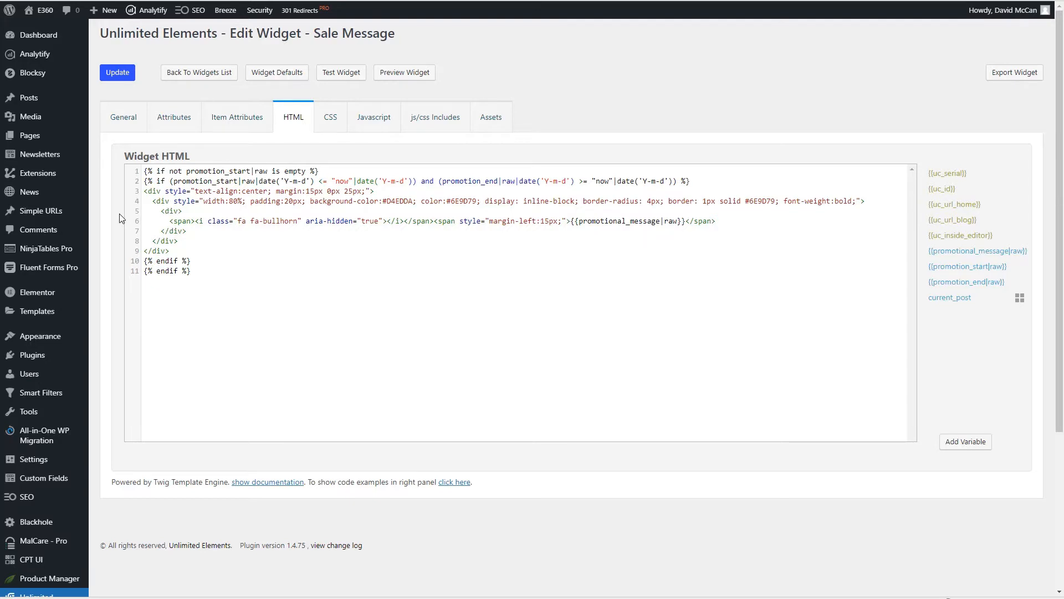
Install the Dynamic Content for Elementor plugin by upload, activate it and open its license page
{"action": "mouse_move", "coordinate": [33, 356]}
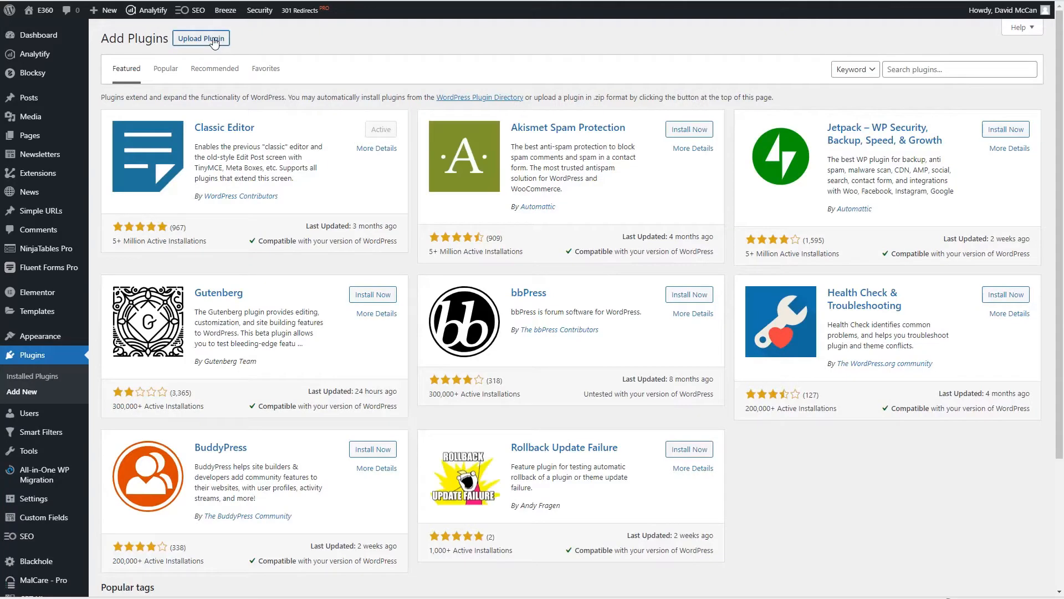
{"action": "left_click", "coordinate": [201, 38]}
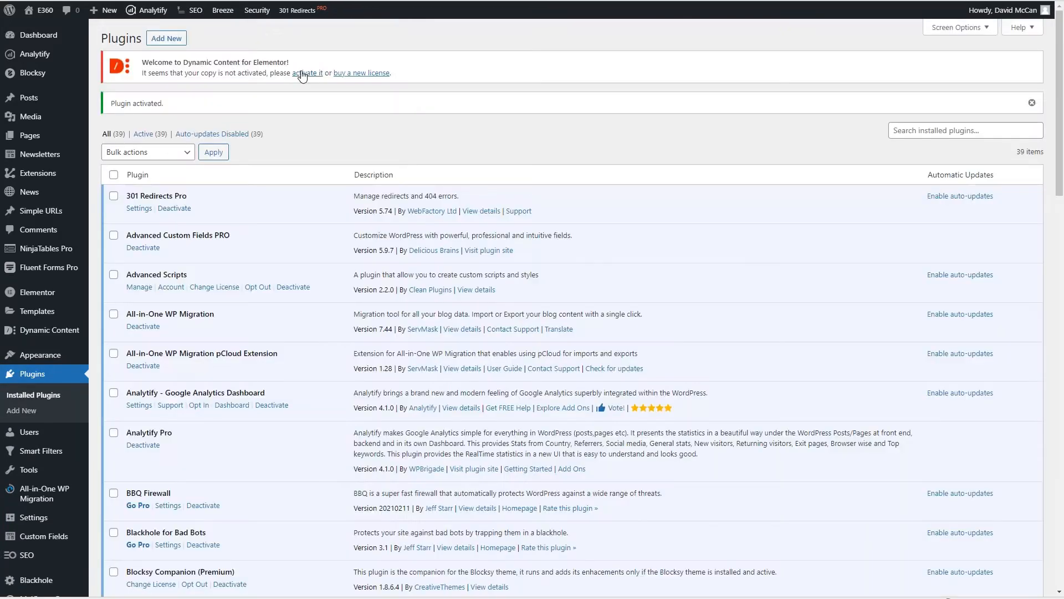
{"action": "left_click", "coordinate": [302, 74]}
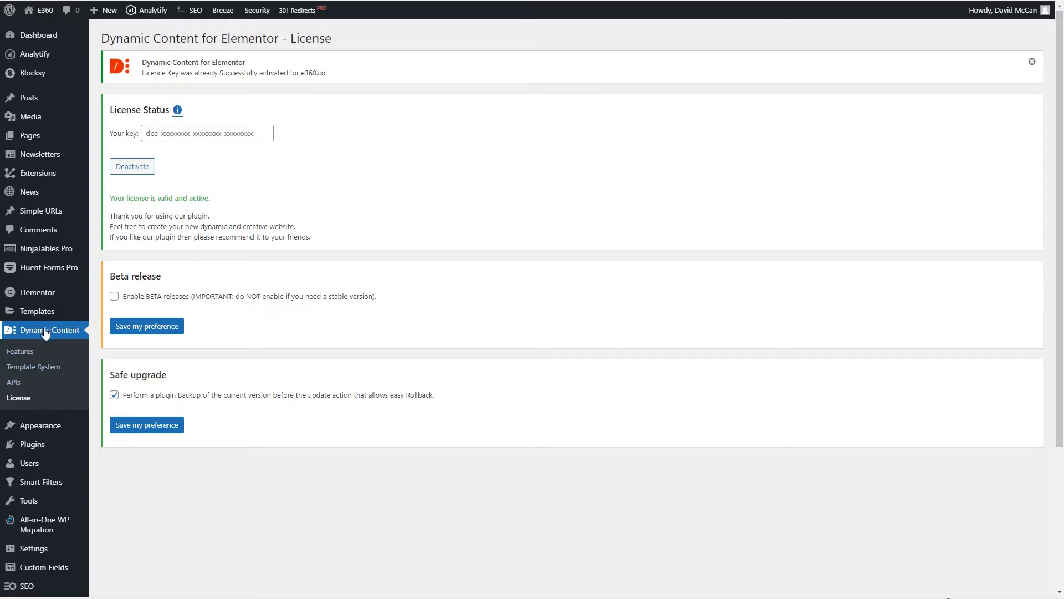
Check the Dynamic Content plugin's Features page and open its Template System settings
{"action": "left_click", "coordinate": [20, 356]}
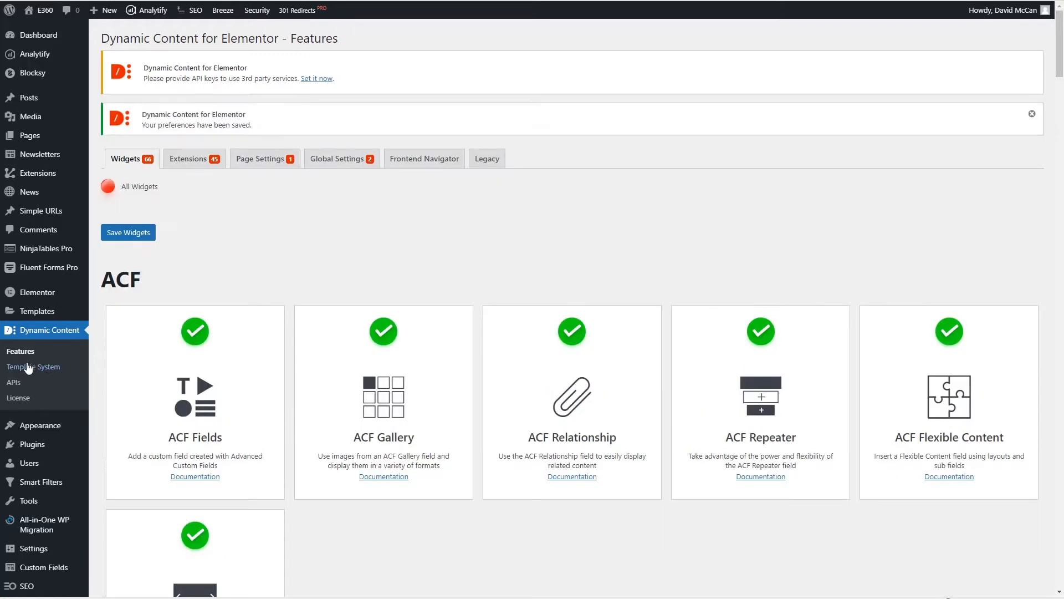
{"action": "left_click", "coordinate": [31, 367]}
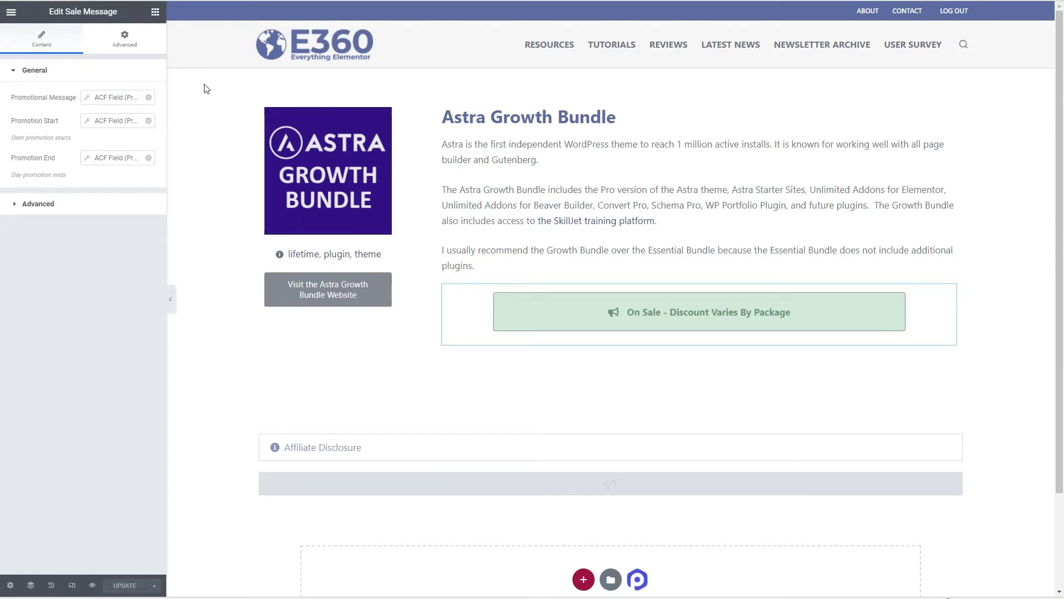
Delete the Sale Message widget from the single extension template in Elementor
{"action": "left_click", "coordinate": [154, 11]}
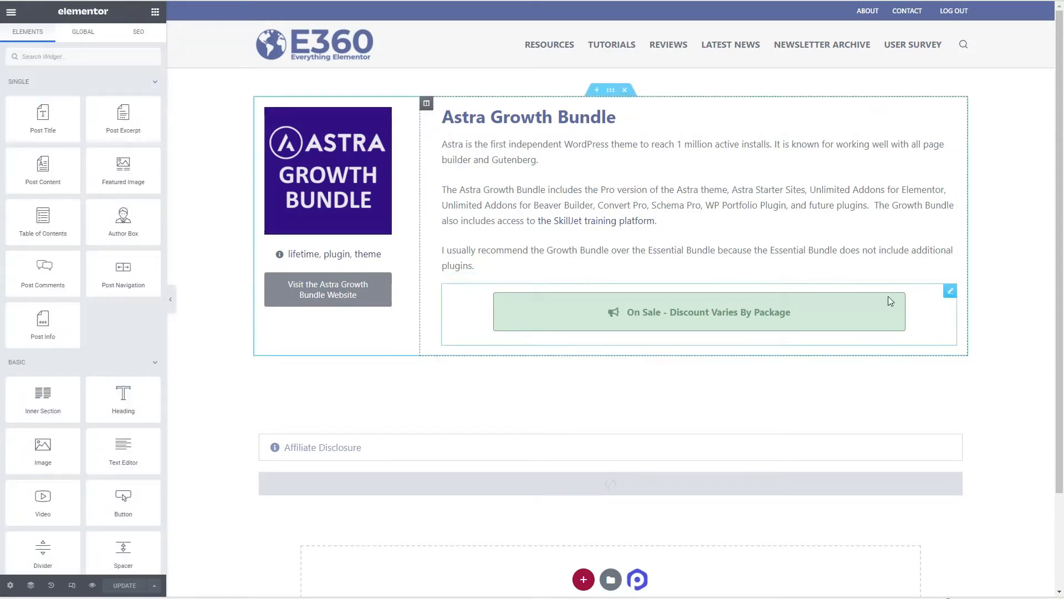
{"action": "right_click", "coordinate": [951, 291]}
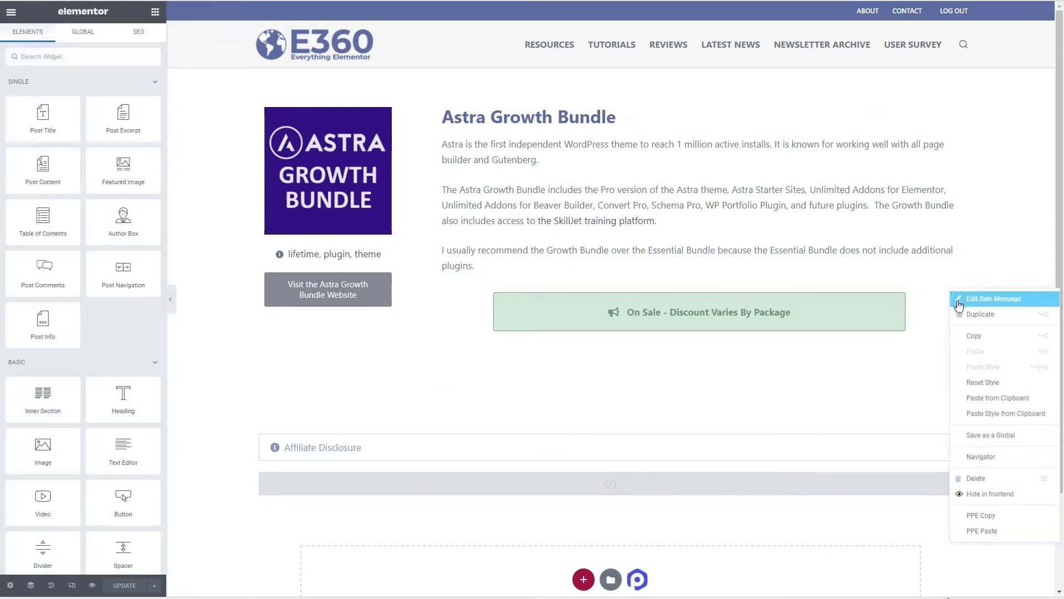
{"action": "left_click", "coordinate": [970, 478]}
Add a centered Button widget below the Astra Growth Bundle description and set its type to Success
{"action": "scroll", "coordinate": [100, 245], "scroll_direction": "down", "scroll_amount": 2}
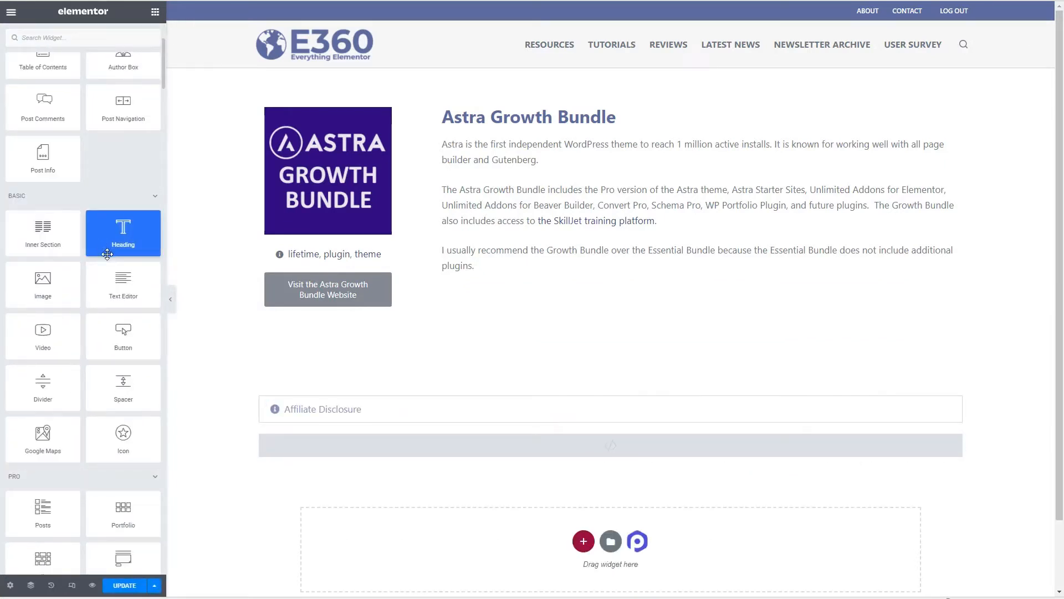
{"action": "left_click_drag", "start_coordinate": [123, 333], "coordinate": [556, 274]}
{"action": "left_click", "coordinate": [118, 180]}
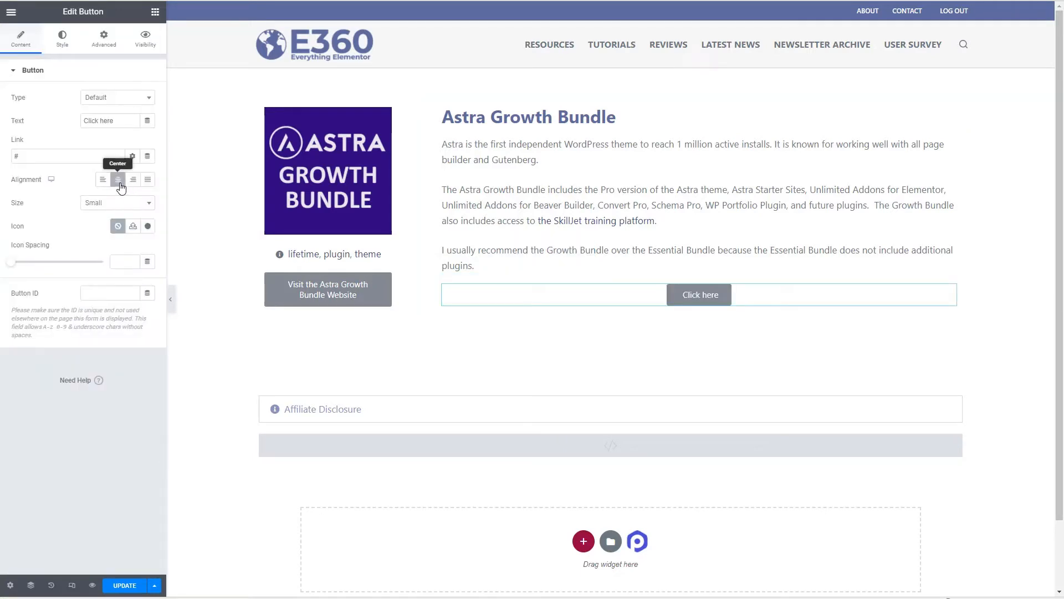
{"action": "left_click", "coordinate": [113, 99]}
{"action": "left_click", "coordinate": [120, 122]}
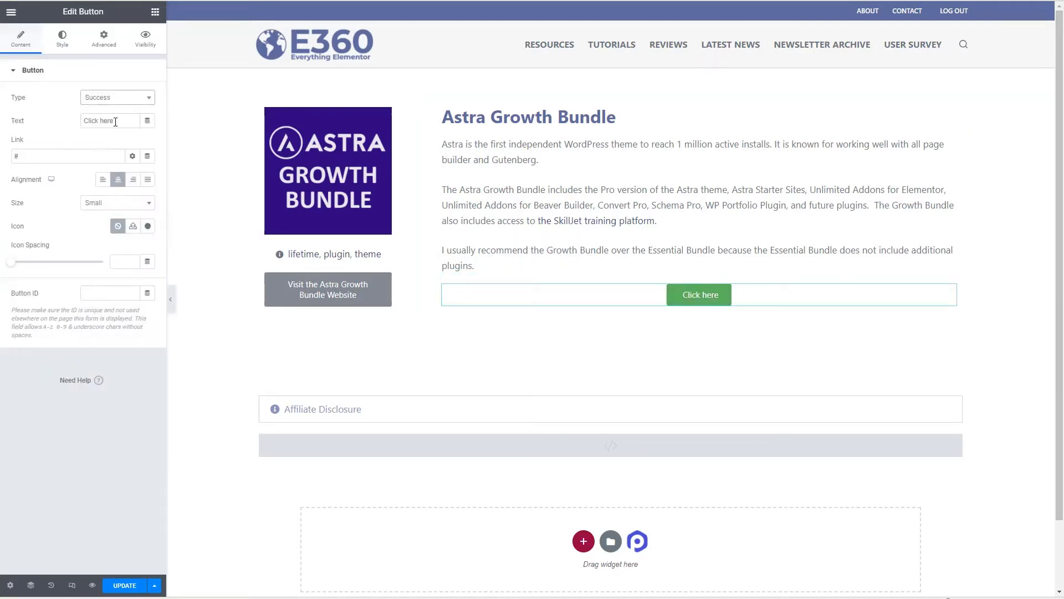
Make the button text dynamic using an ACF Field with the Promotional Message key
{"action": "left_click", "coordinate": [148, 122]}
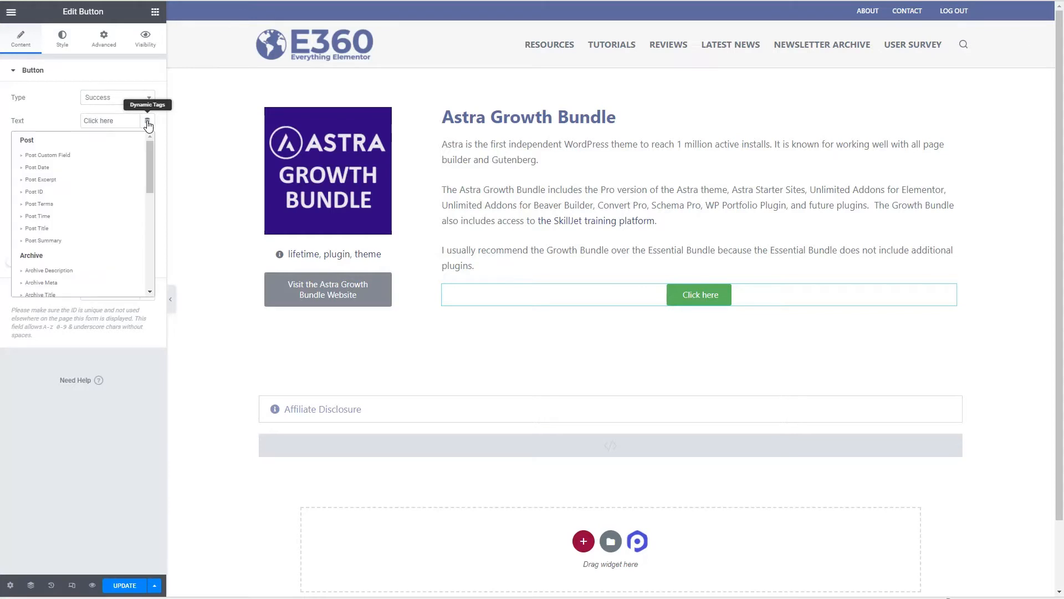
{"action": "scroll", "coordinate": [95, 266], "scroll_direction": "down", "scroll_amount": 6}
{"action": "left_click", "coordinate": [36, 245]}
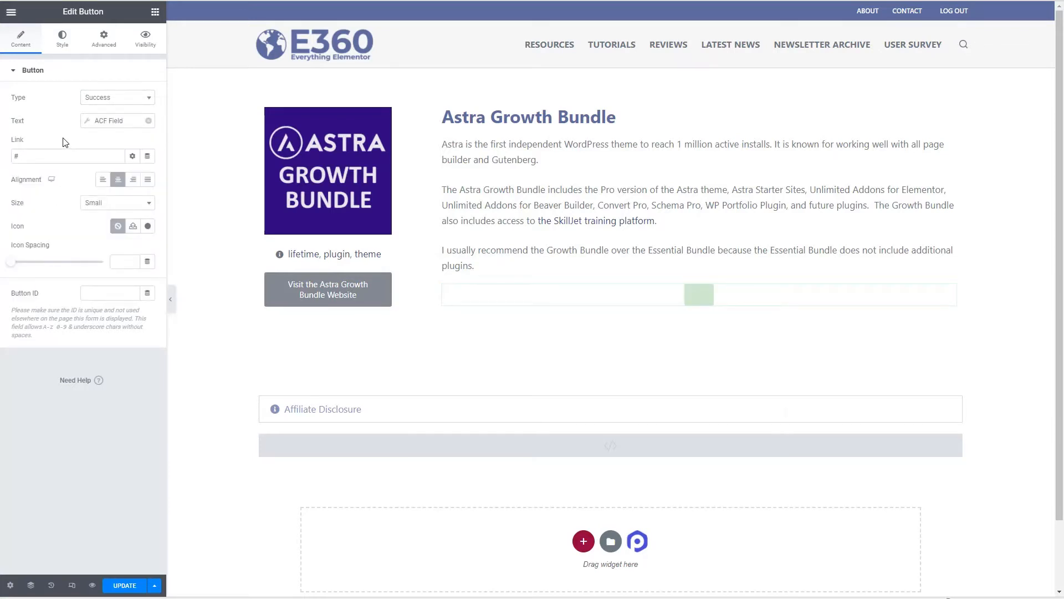
{"action": "left_click", "coordinate": [176, 168]}
{"action": "left_click", "coordinate": [166, 200]}
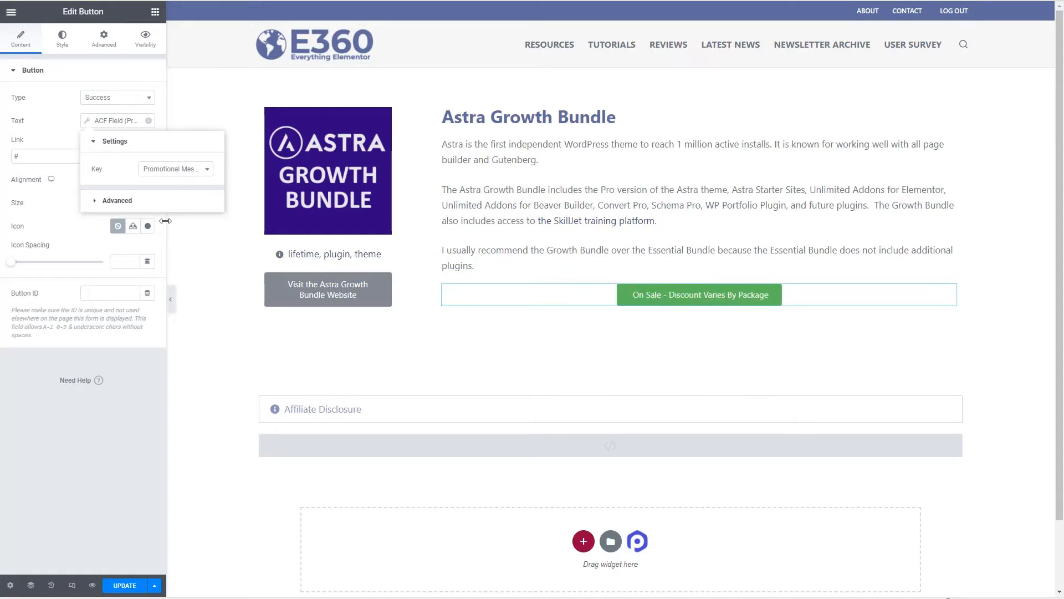
{"action": "left_click", "coordinate": [43, 105]}
Link the button to the ACF URL Field with the Extension Link key and set the button size to Large
{"action": "left_click", "coordinate": [148, 157]}
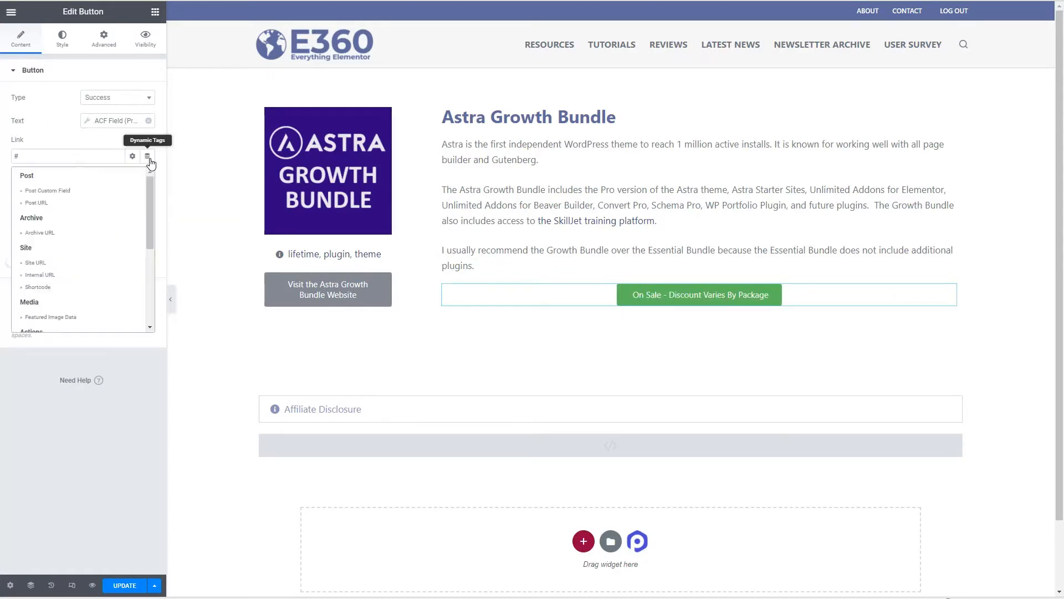
{"action": "left_click_drag", "start_coordinate": [151, 189], "coordinate": [148, 289]}
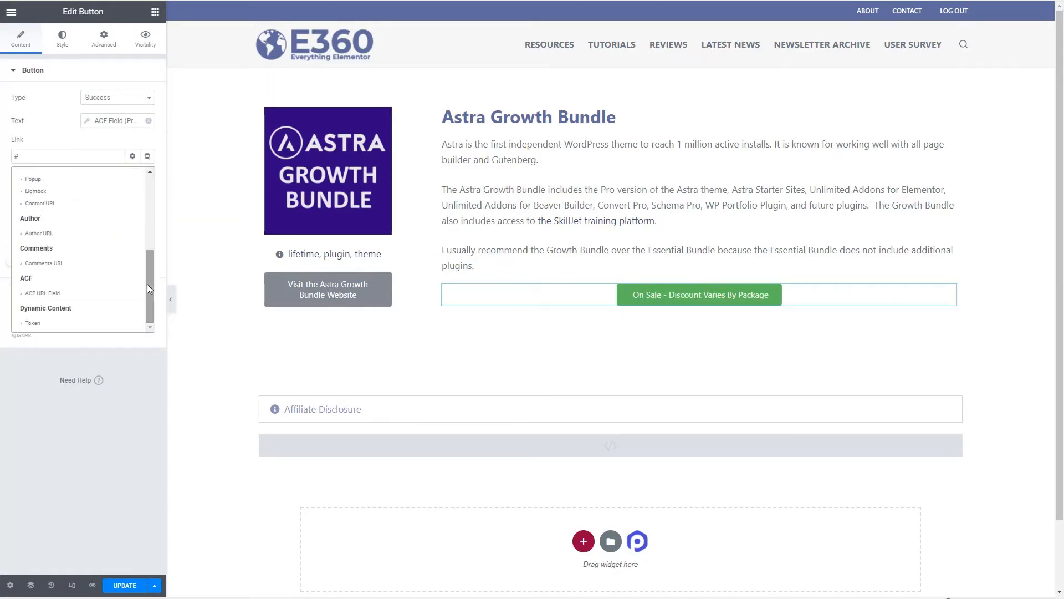
{"action": "left_click", "coordinate": [64, 293]}
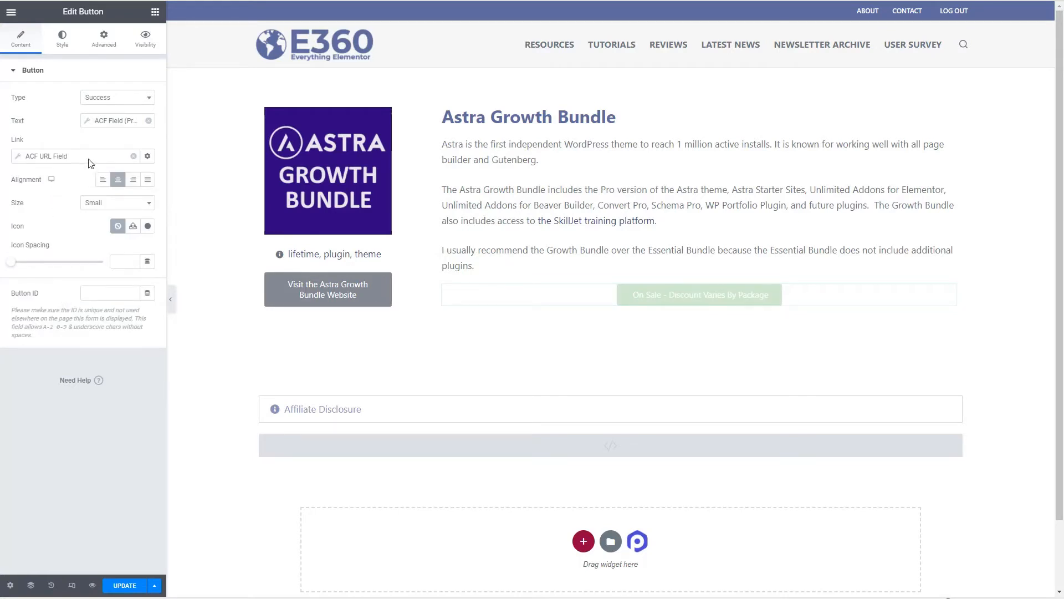
{"action": "left_click", "coordinate": [28, 156]}
{"action": "left_click", "coordinate": [96, 206]}
{"action": "left_click", "coordinate": [96, 262]}
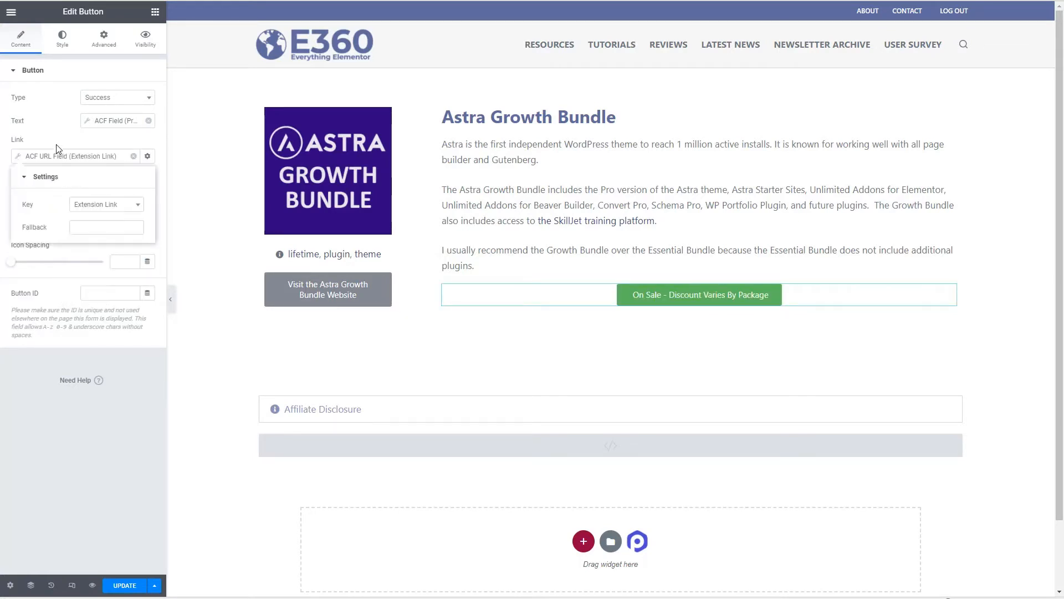
{"action": "left_click", "coordinate": [60, 142]}
{"action": "left_click", "coordinate": [105, 207]}
{"action": "left_click", "coordinate": [100, 275]}
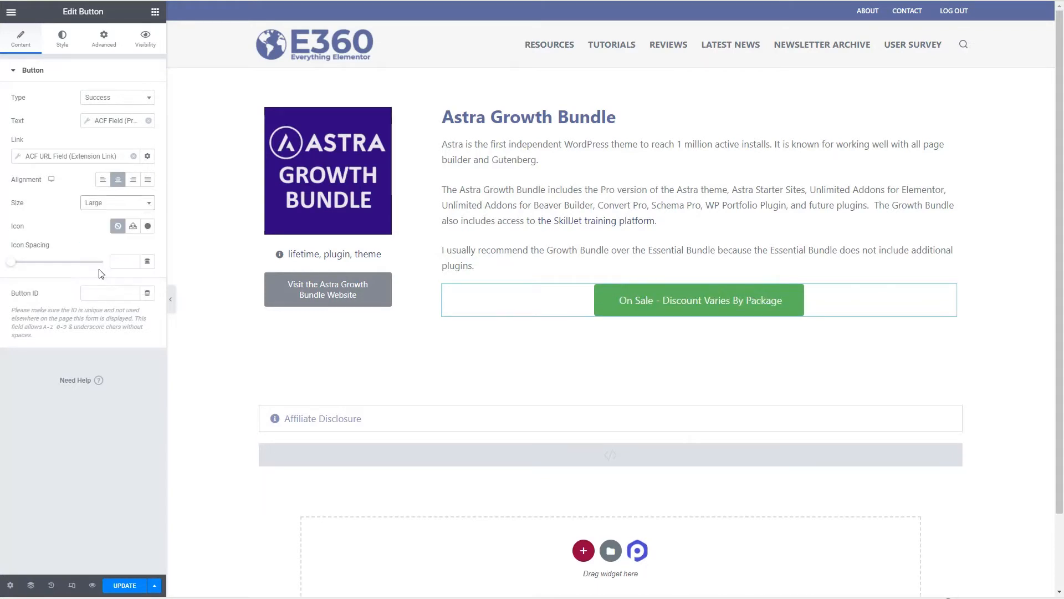
Add the Bullhorn icon to the button from the icon library and set the icon spacing to 12
{"action": "left_click", "coordinate": [147, 226]}
{"action": "left_click", "coordinate": [433, 129]}
{"action": "type", "text": "bul"}
{"action": "left_click", "coordinate": [555, 197]}
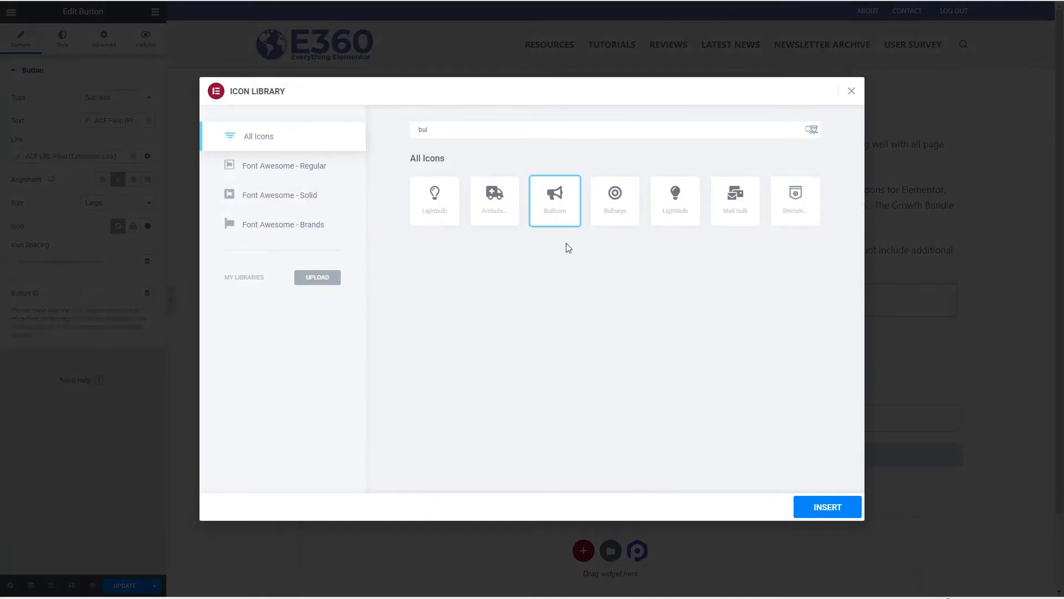
{"action": "left_click", "coordinate": [828, 507]}
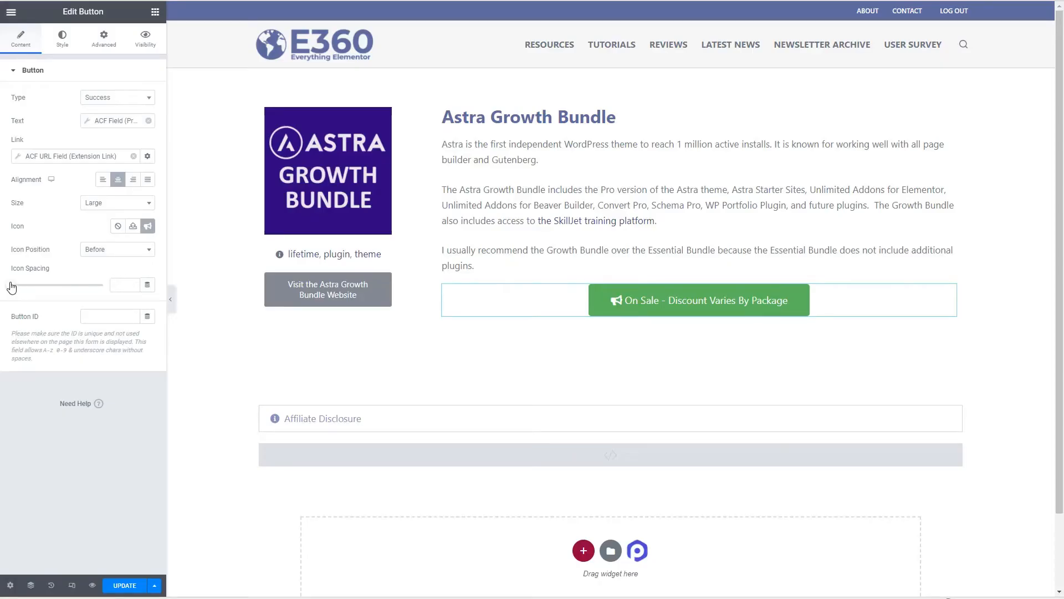
{"action": "left_click_drag", "start_coordinate": [12, 287], "coordinate": [33, 285]}
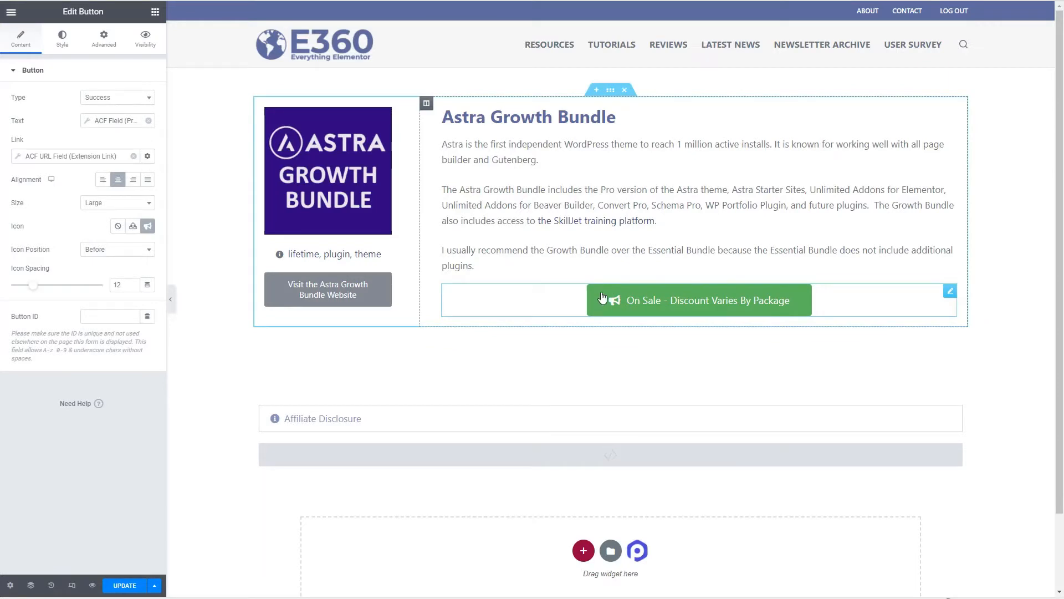
Set the button's typography size to 20 px
{"action": "left_click", "coordinate": [60, 35]}
{"action": "left_click", "coordinate": [147, 98]}
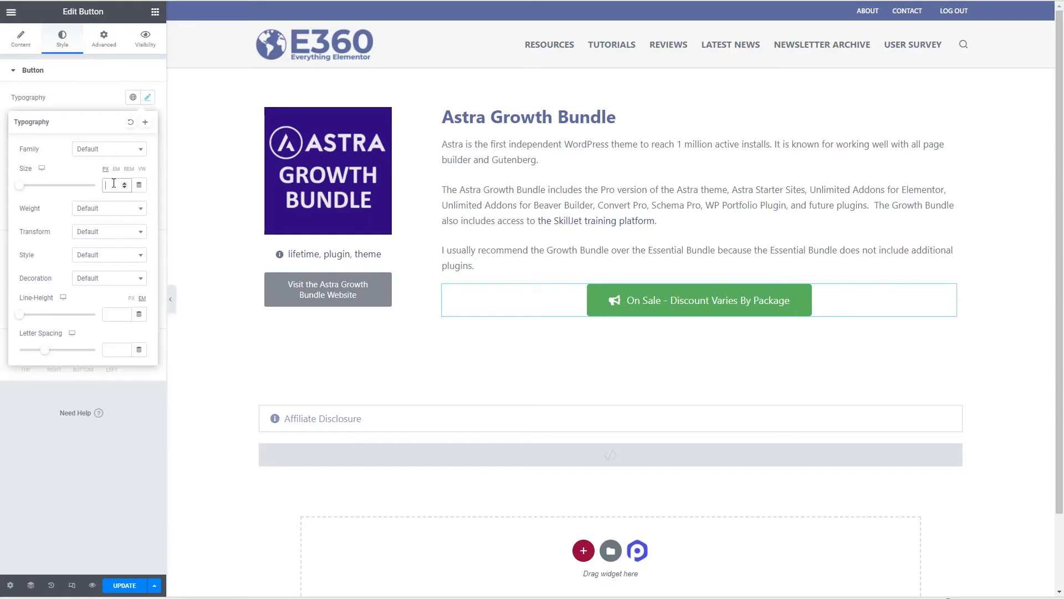
{"action": "left_click", "coordinate": [113, 184]}
{"action": "type", "text": "20"}
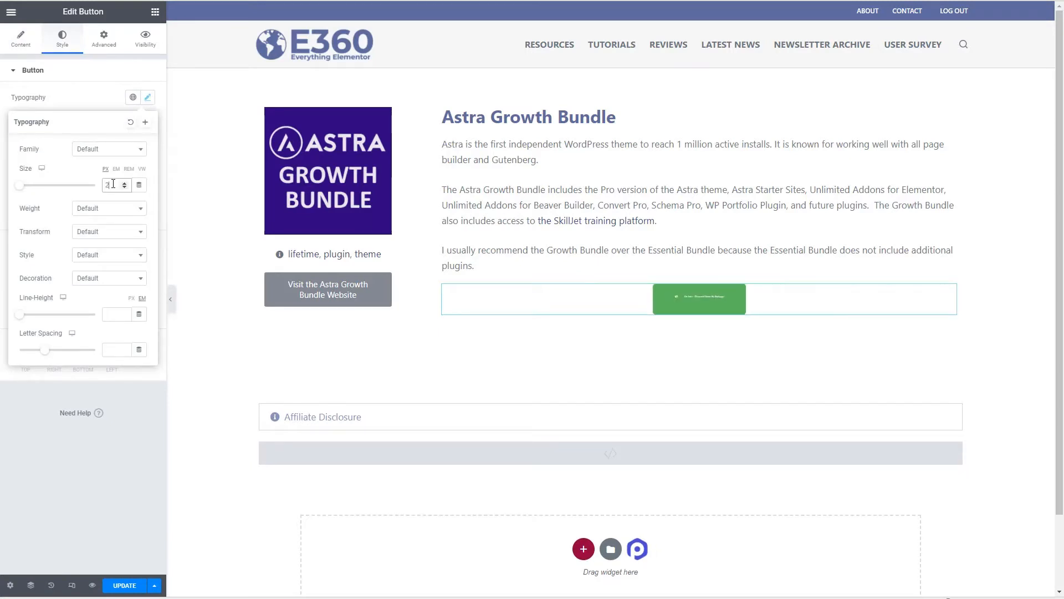
Set the button's typography weight to 600
{"action": "left_click", "coordinate": [109, 208]}
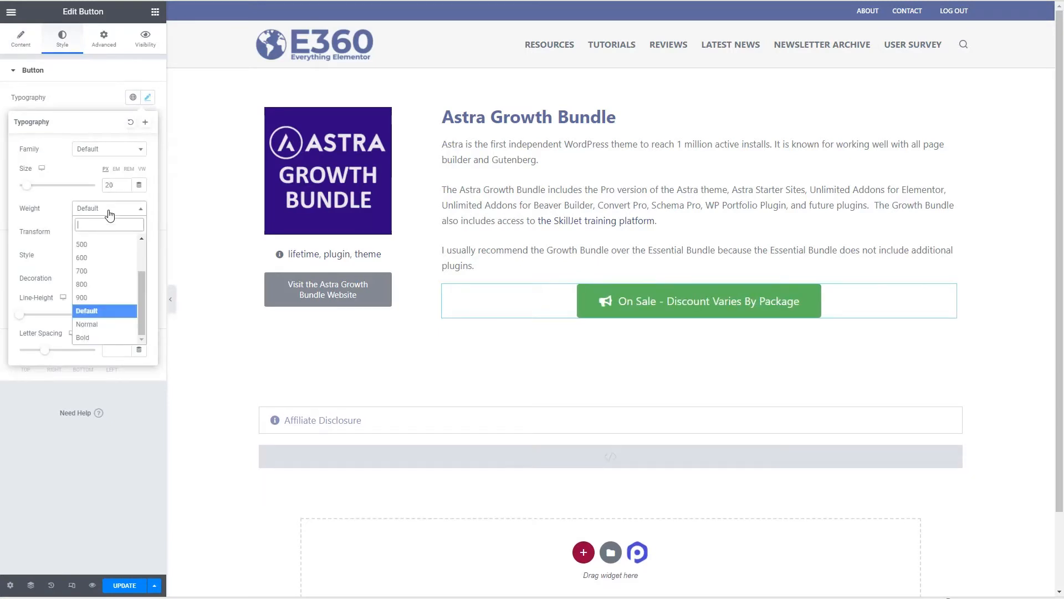
{"action": "left_click", "coordinate": [97, 262]}
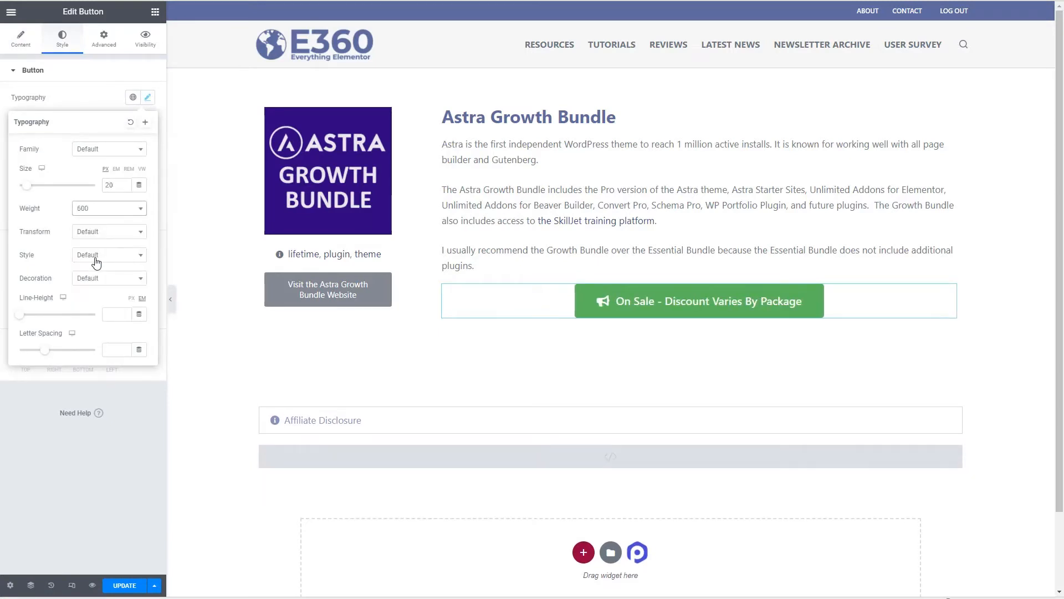
{"action": "left_click", "coordinate": [74, 105]}
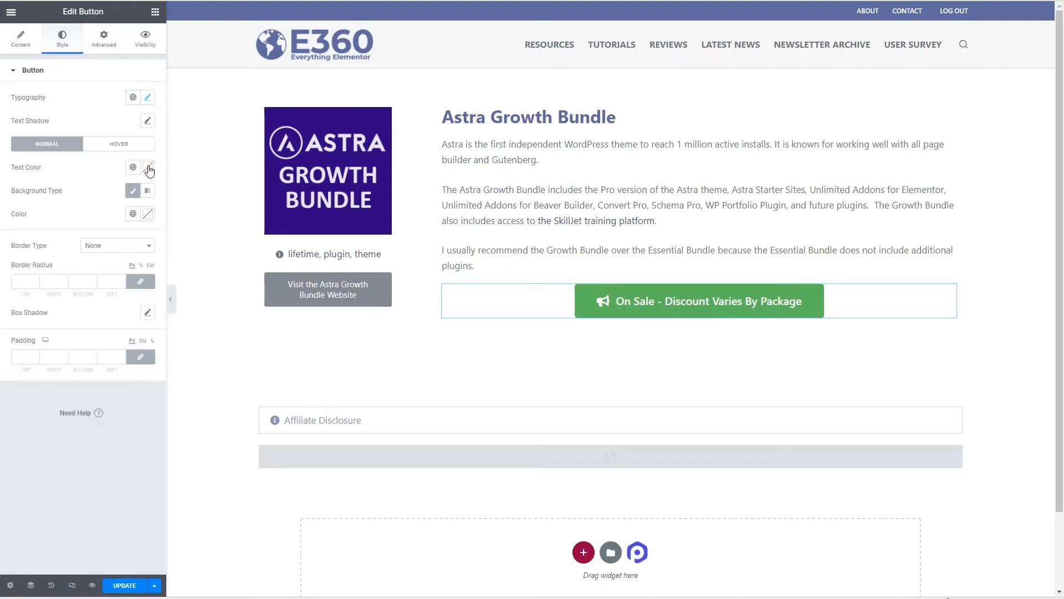
Color the button's text muted green and its background light green using the copied color codes
{"action": "left_click", "coordinate": [148, 167]}
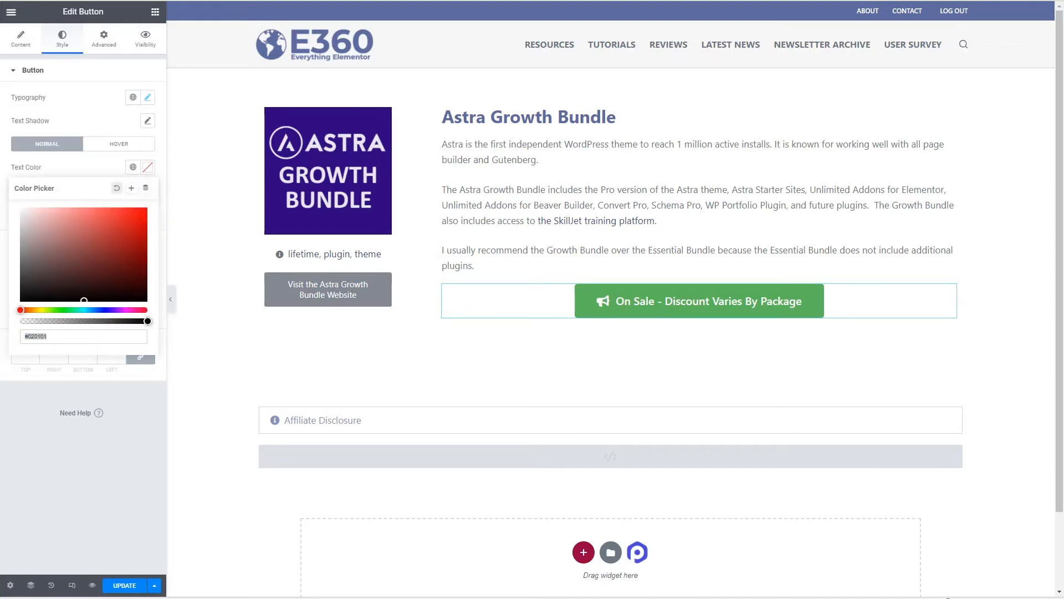
{"action": "key", "text": "ctrl+v"}
{"action": "left_click", "coordinate": [82, 169]}
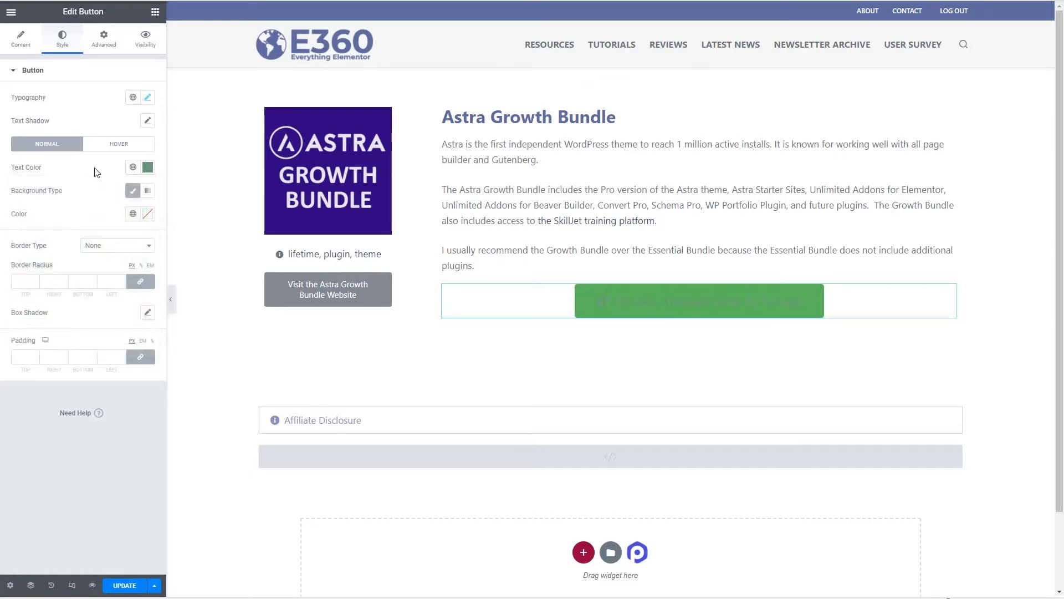
{"action": "left_click", "coordinate": [147, 214]}
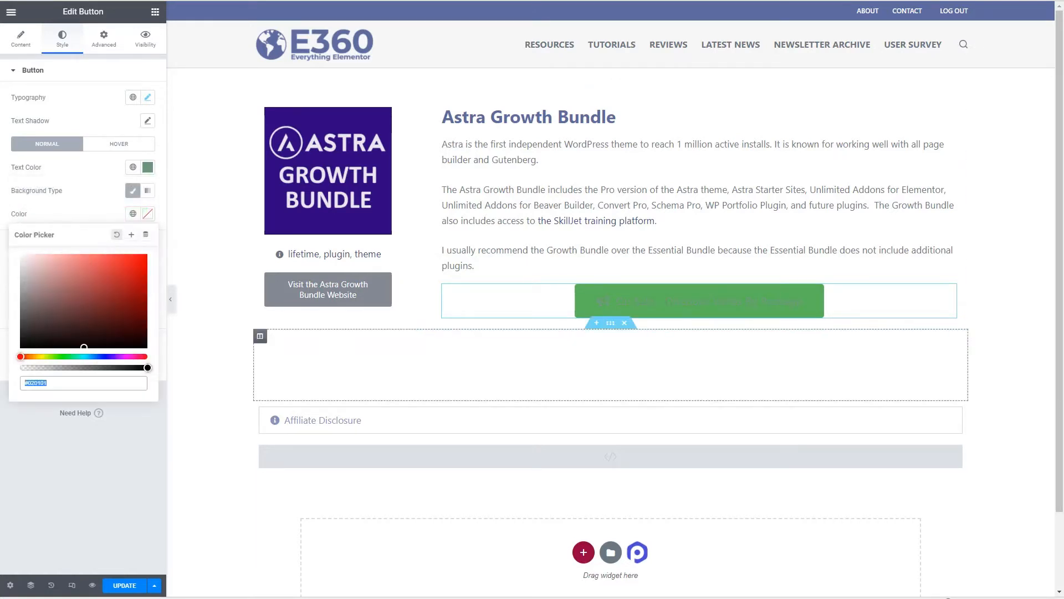
{"action": "key", "text": "ctrl+v"}
{"action": "left_click", "coordinate": [96, 422]}
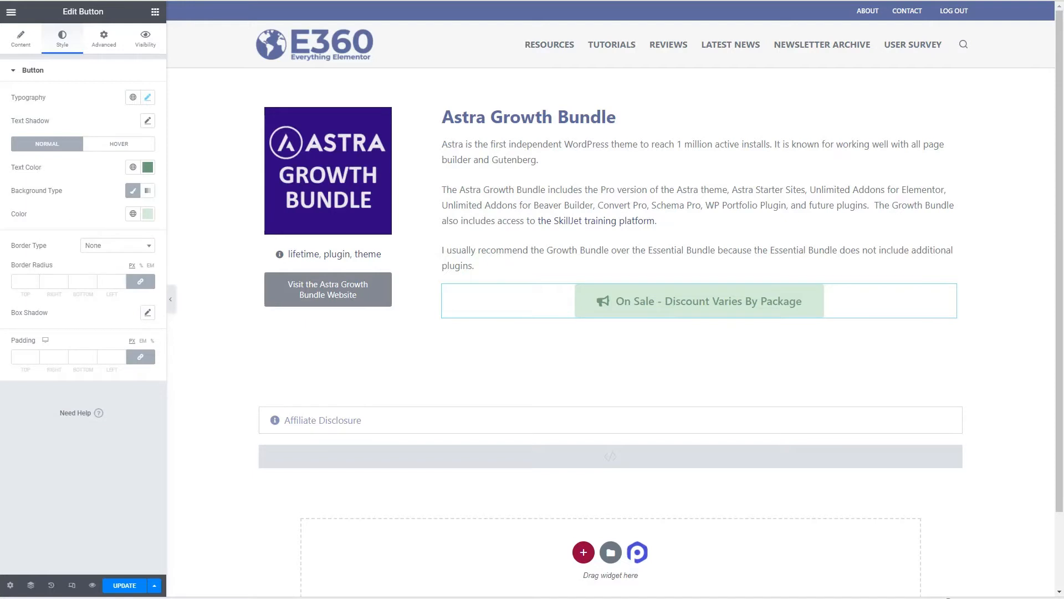
Give the button a solid border of width 1 on all sides in the green #6e9d78
{"action": "left_click", "coordinate": [103, 245]}
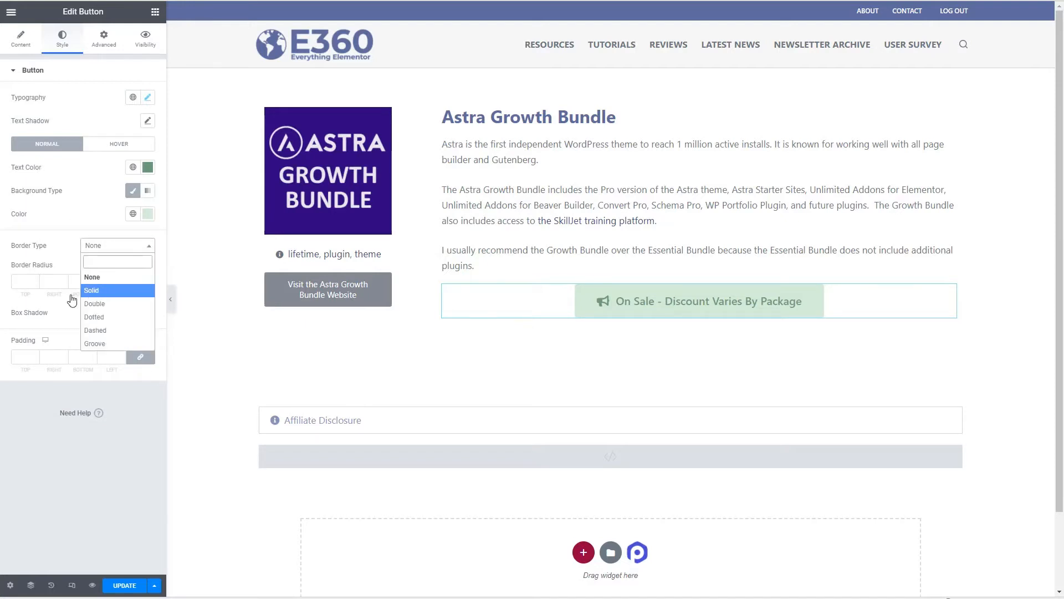
{"action": "left_click", "coordinate": [92, 289]}
{"action": "left_click", "coordinate": [21, 281]}
{"action": "type", "text": "1"}
{"action": "left_click", "coordinate": [147, 311]}
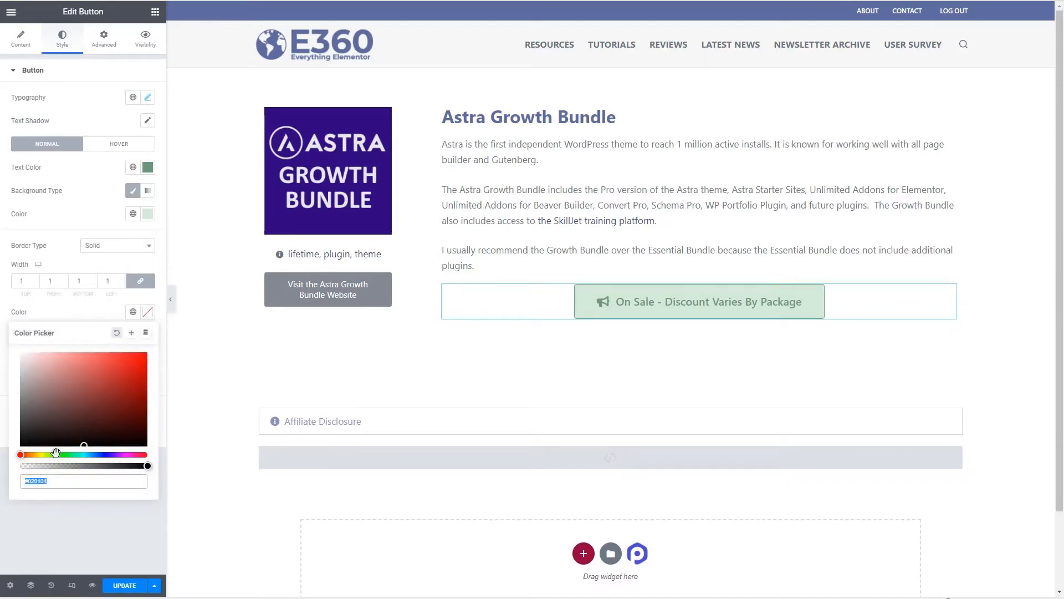
{"action": "key", "text": "ctrl+v"}
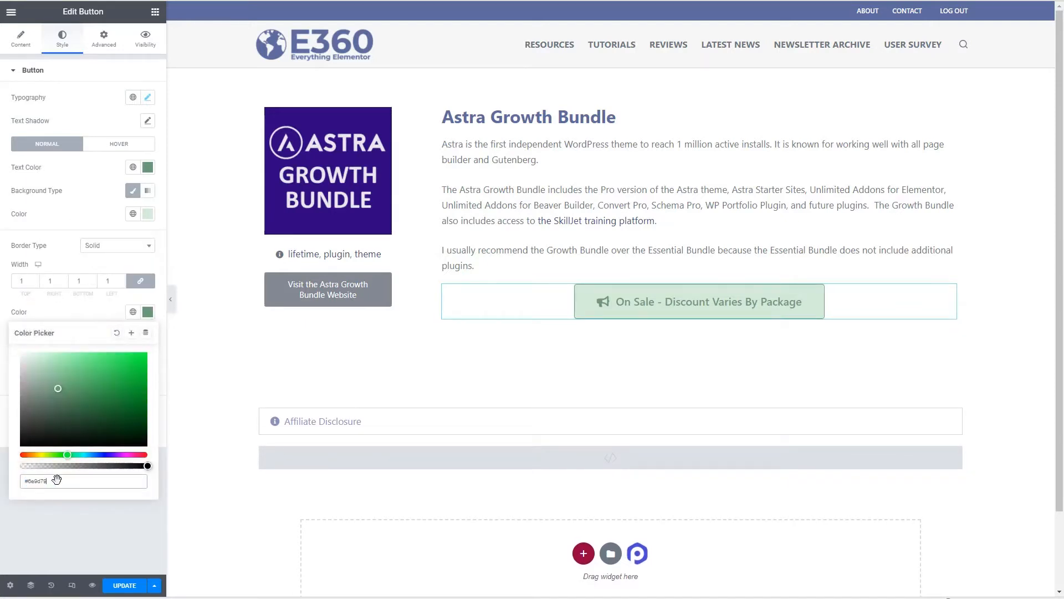
{"action": "left_click", "coordinate": [68, 310]}
Set the button's border radius to 4 and its unlinked padding to 25 top and bottom, 40 right and left
{"action": "left_click", "coordinate": [20, 349]}
{"action": "type", "text": "4"}
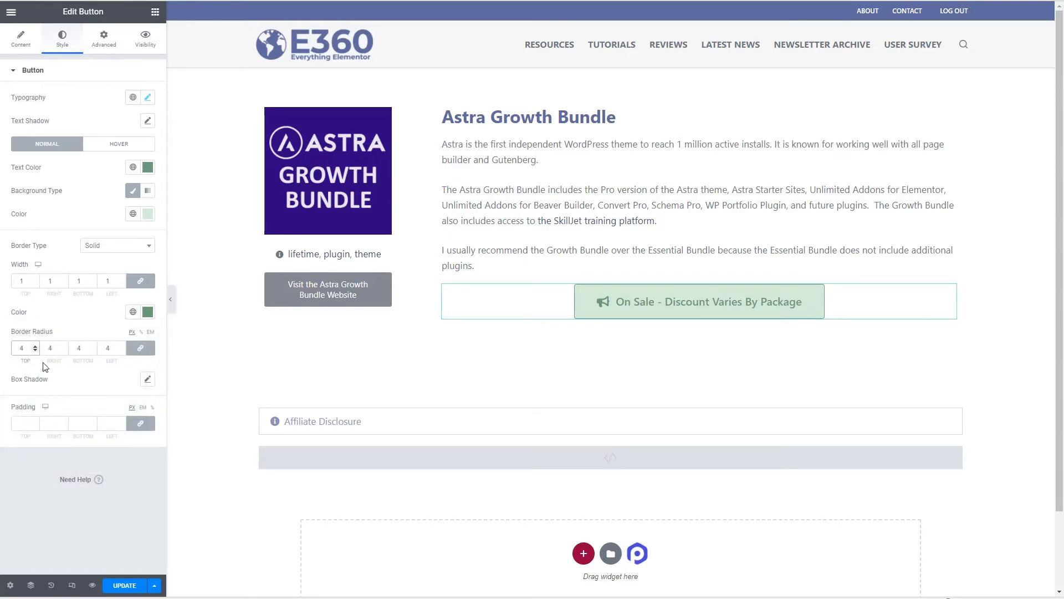
{"action": "left_click", "coordinate": [143, 423]}
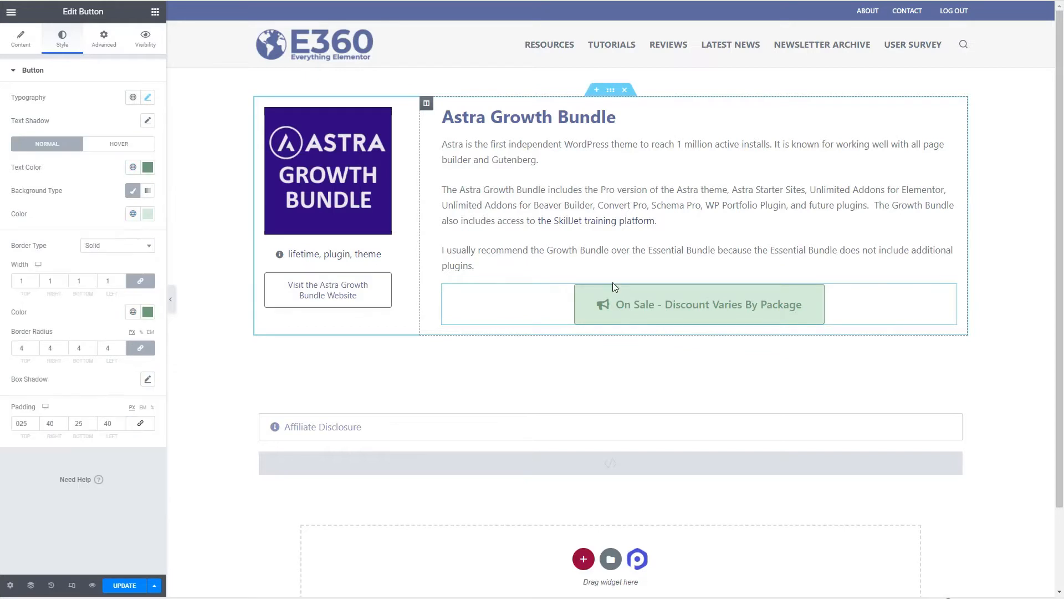
Unlink the button widget's margin values and set the top margin to 30
{"action": "left_click", "coordinate": [104, 39]}
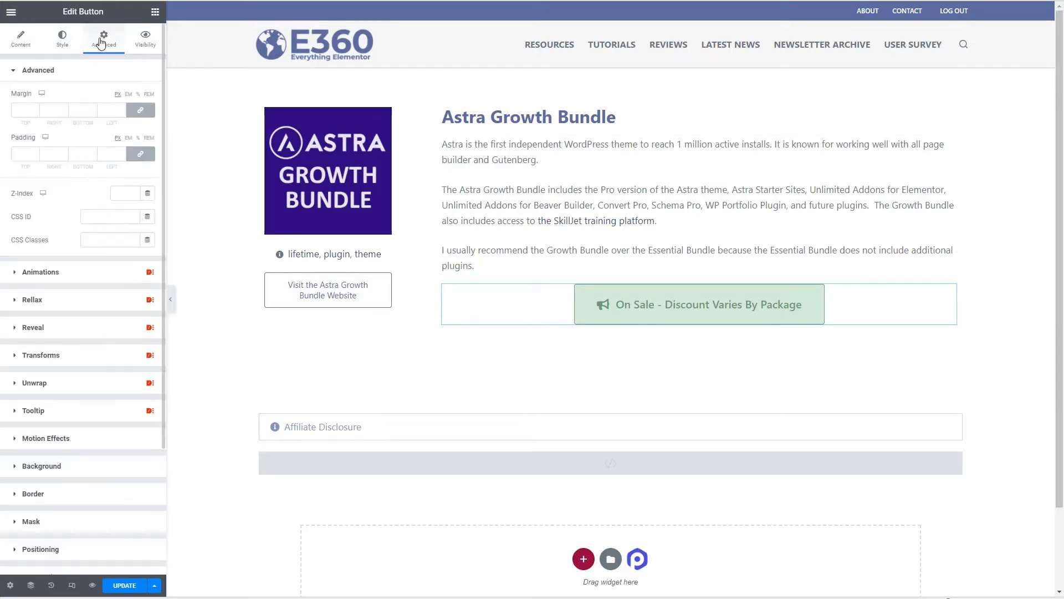
{"action": "left_click", "coordinate": [142, 113]}
{"action": "double_click", "coordinate": [22, 110]}
{"action": "type", "text": "30"}
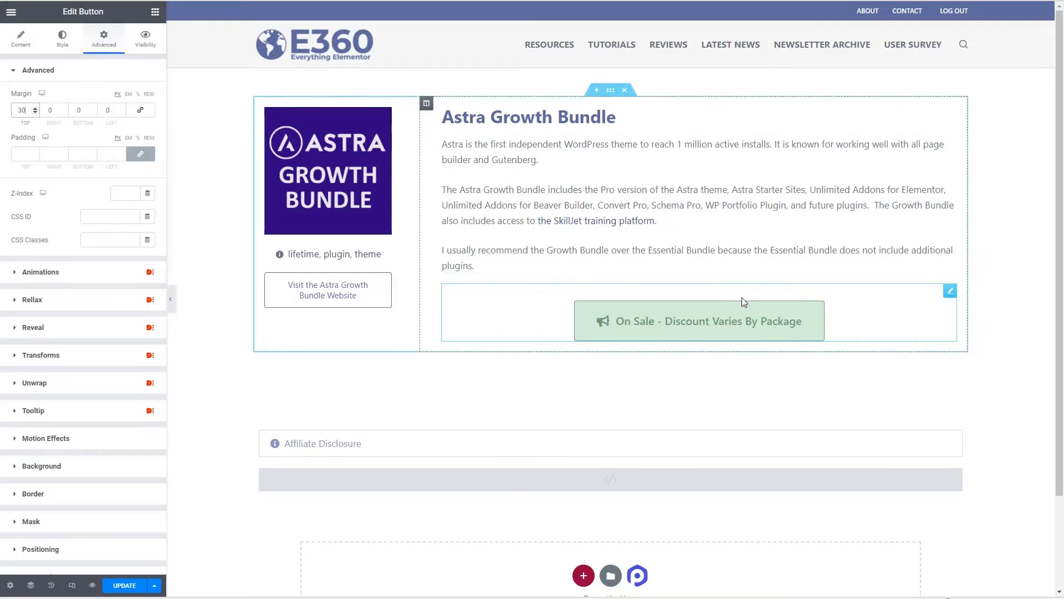
{"action": "right_click", "coordinate": [951, 290]}
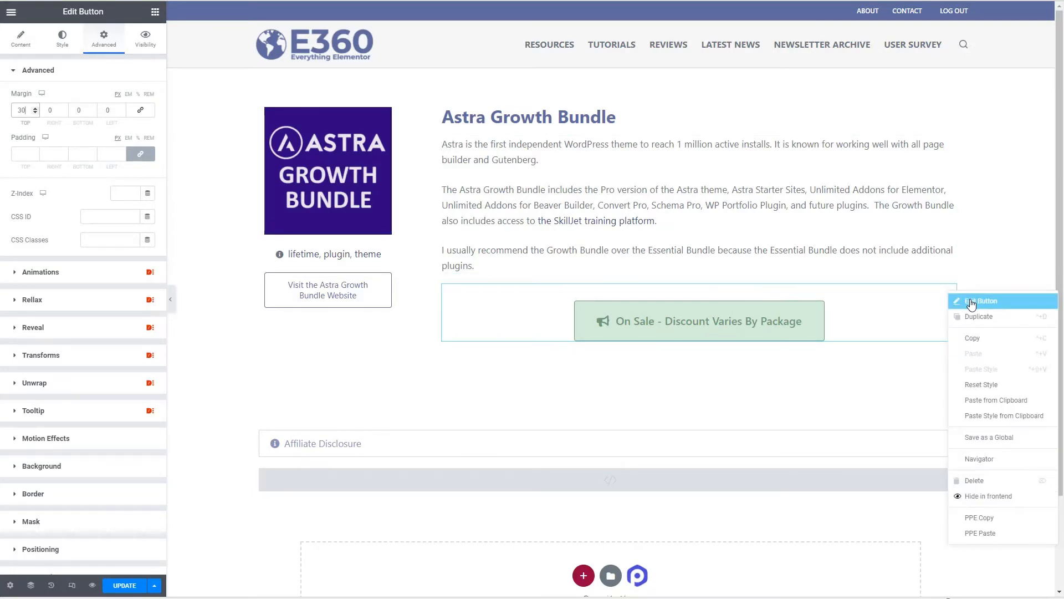
{"action": "left_click", "coordinate": [971, 303]}
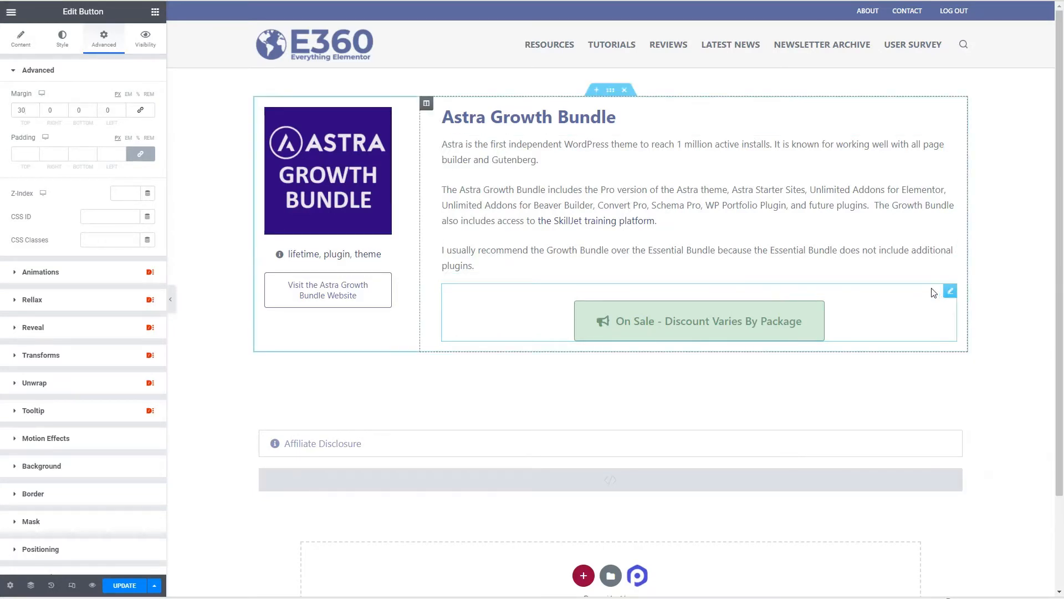
Enable conditional visibility for the button and review its display mode and trigger options
{"action": "left_click", "coordinate": [146, 41]}
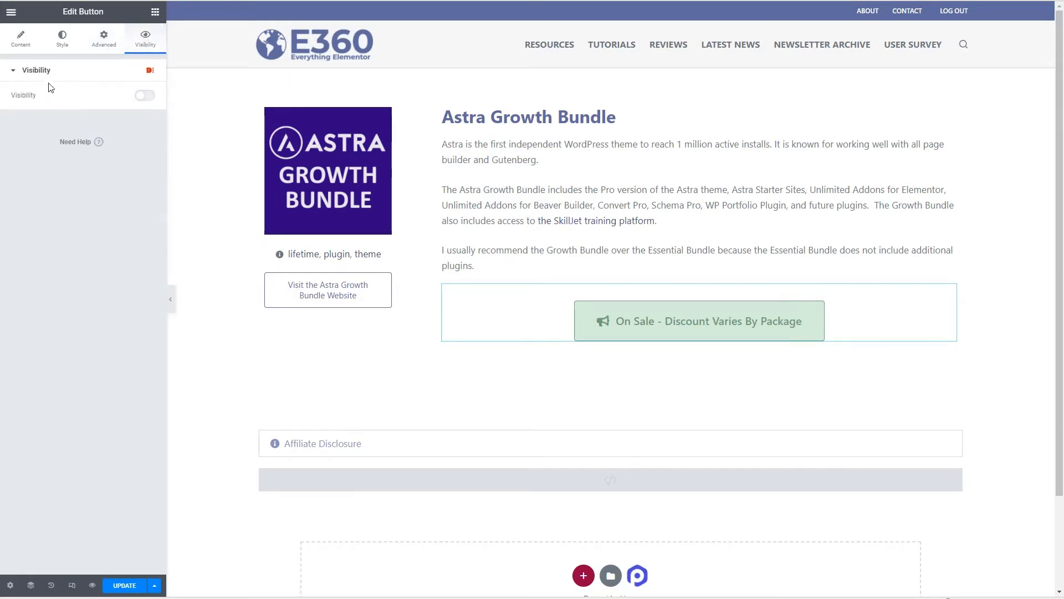
{"action": "left_click", "coordinate": [146, 96]}
{"action": "scroll", "coordinate": [123, 105], "scroll_direction": "down", "scroll_amount": 1}
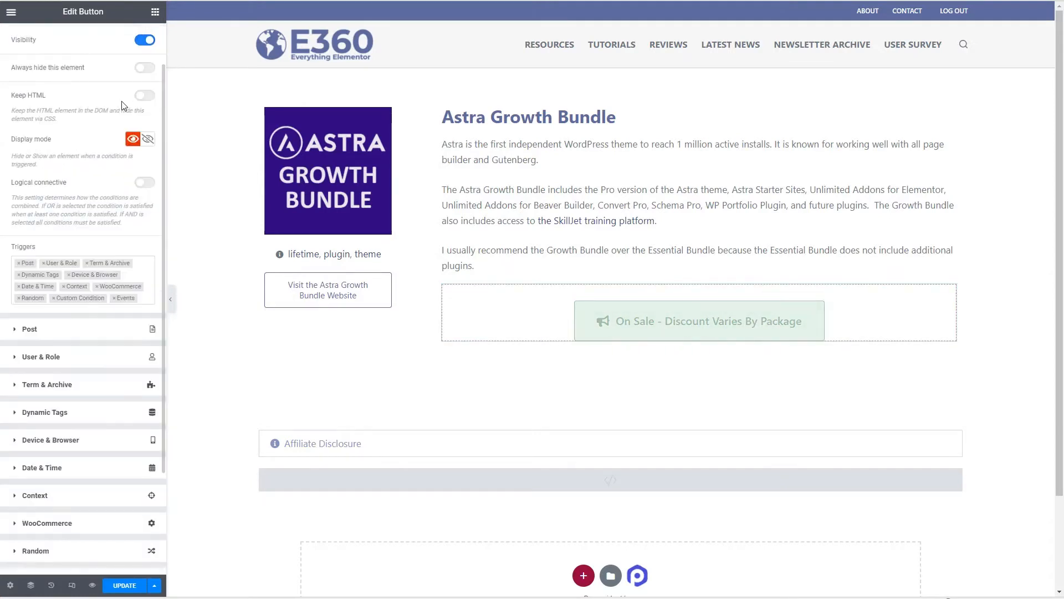
{"action": "scroll", "coordinate": [124, 108], "scroll_direction": "down", "scroll_amount": 1}
{"action": "scroll", "coordinate": [122, 119], "scroll_direction": "up", "scroll_amount": 2}
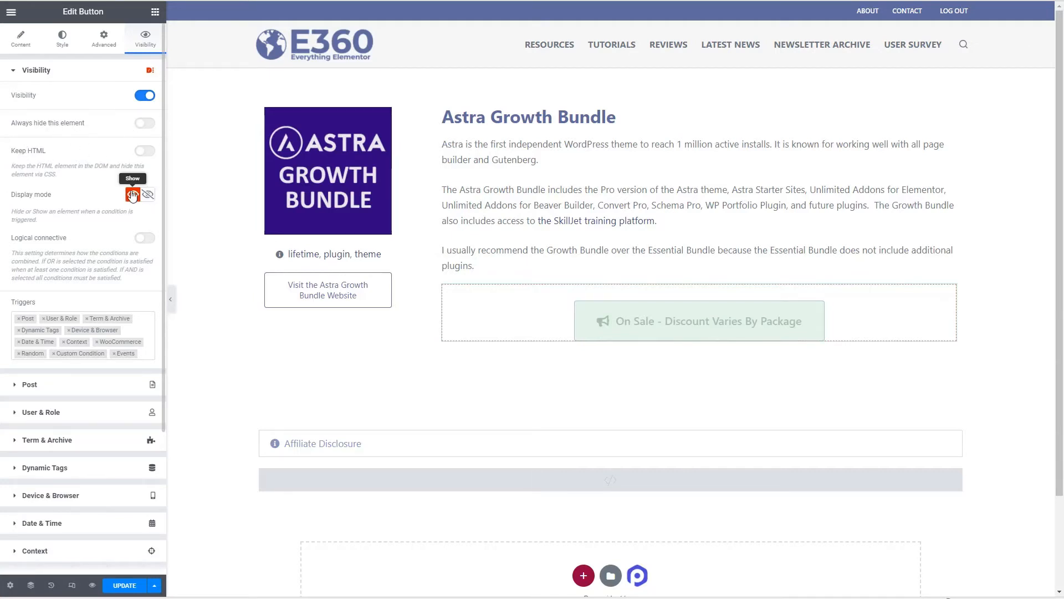
{"action": "scroll", "coordinate": [66, 267], "scroll_direction": "down", "scroll_amount": 4}
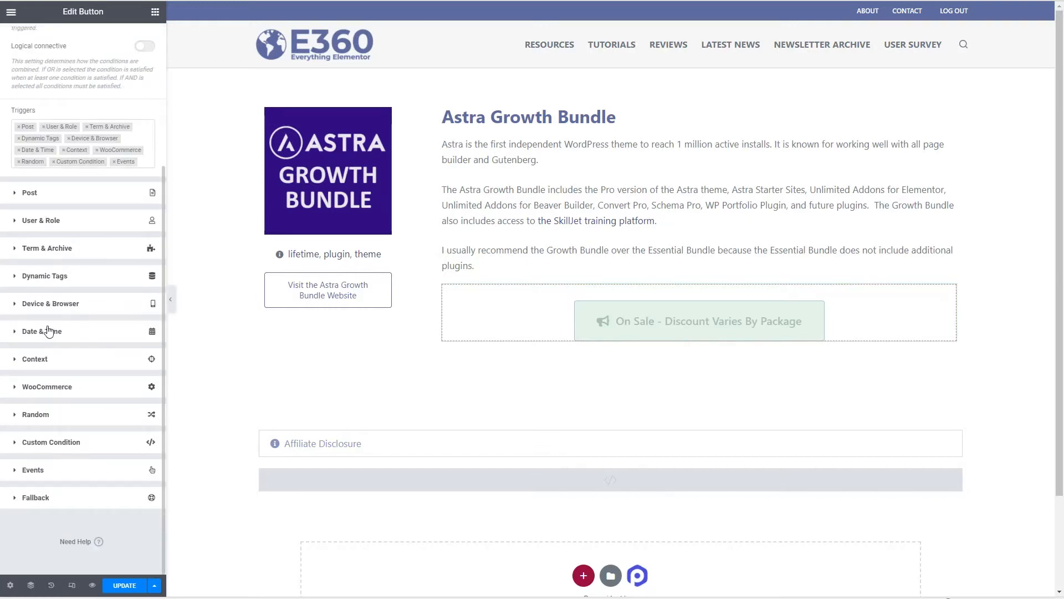
Turn on Use Dynamic Dates in the button's Date & Time visibility conditions
{"action": "left_click", "coordinate": [13, 331]}
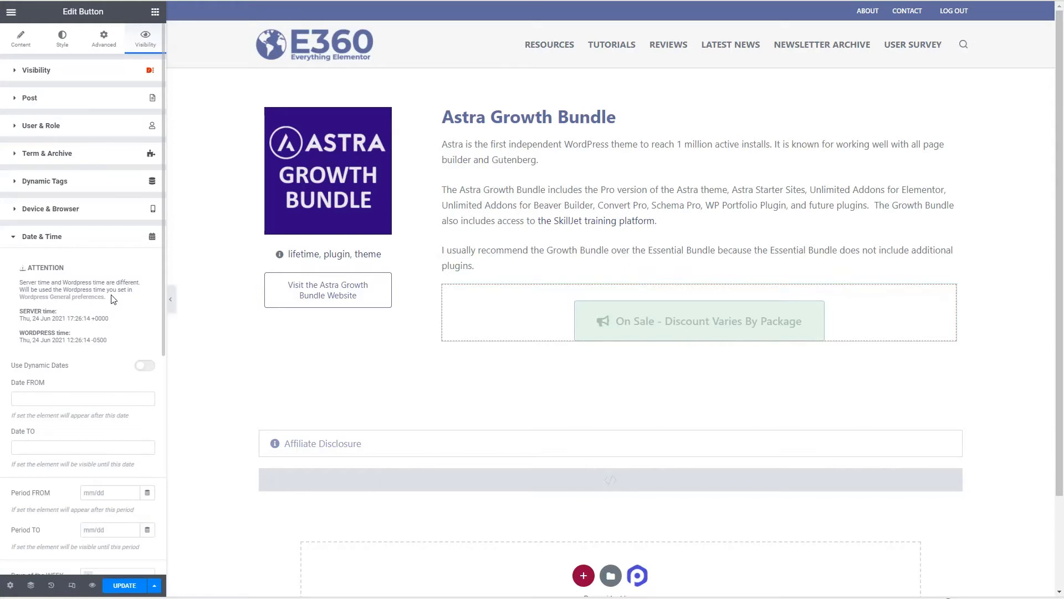
{"action": "scroll", "coordinate": [83, 310], "scroll_direction": "down", "scroll_amount": 4}
{"action": "left_click", "coordinate": [147, 143]}
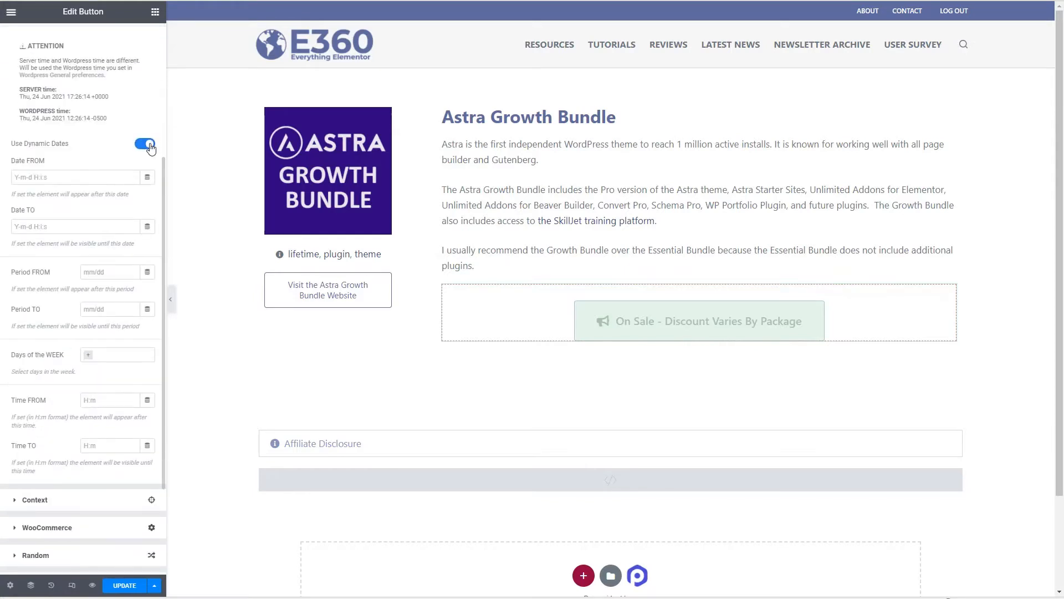
Set the Date FROM visibility condition to a dynamic ACF Field with the Promotion Start key
{"action": "left_click", "coordinate": [148, 178]}
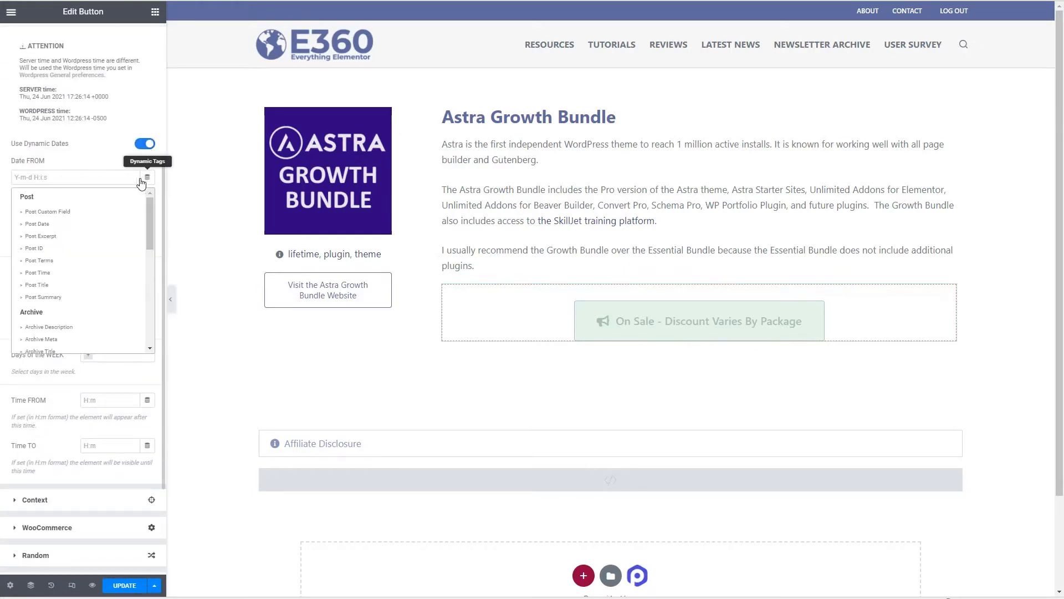
{"action": "scroll", "coordinate": [151, 284], "scroll_direction": "down", "scroll_amount": 5}
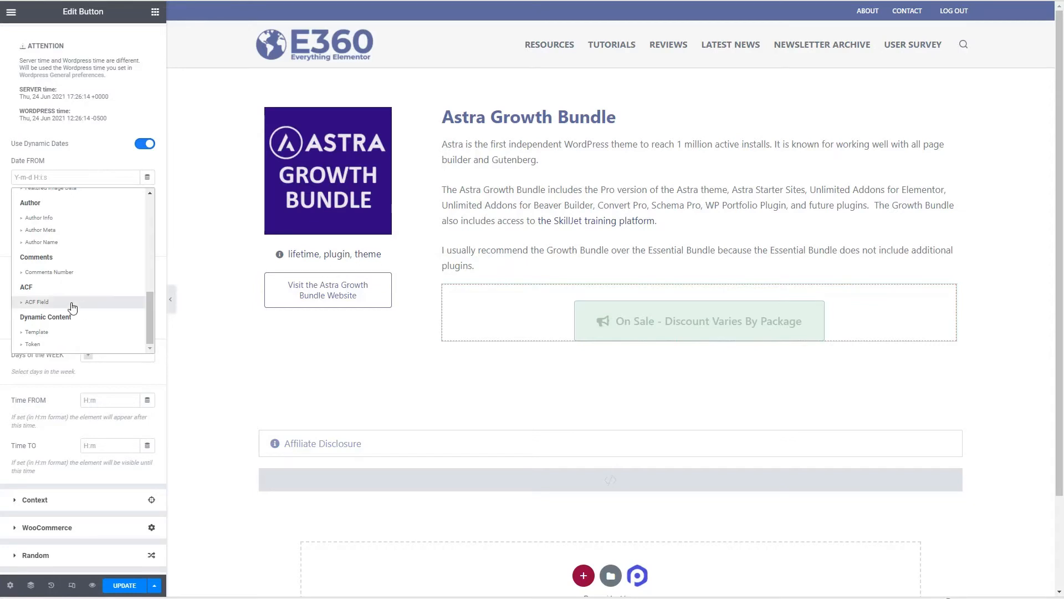
{"action": "left_click", "coordinate": [42, 302]}
{"action": "left_click", "coordinate": [18, 180]}
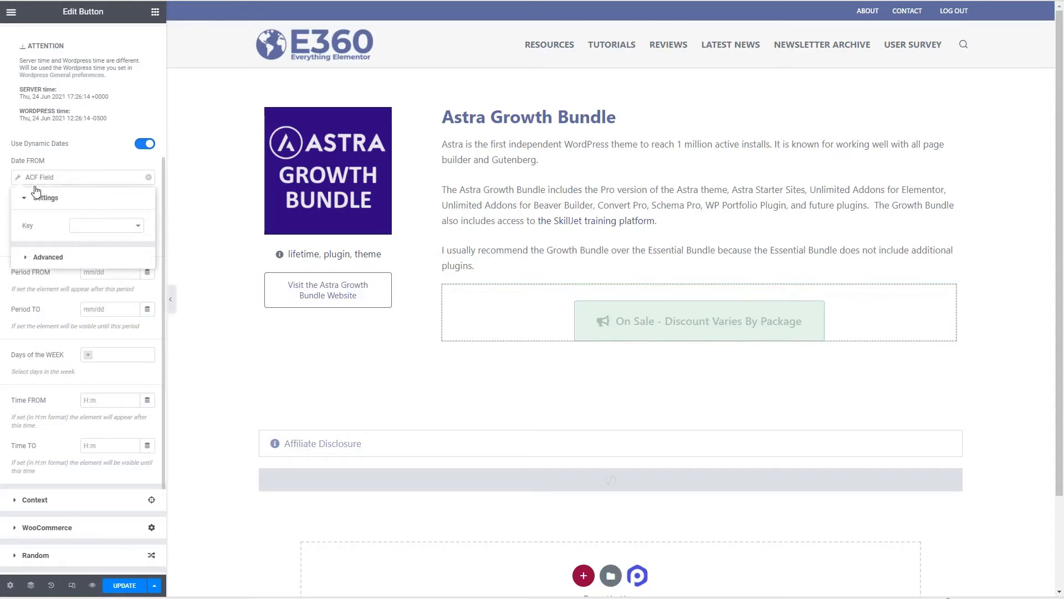
{"action": "left_click", "coordinate": [100, 231]}
{"action": "left_click", "coordinate": [100, 290]}
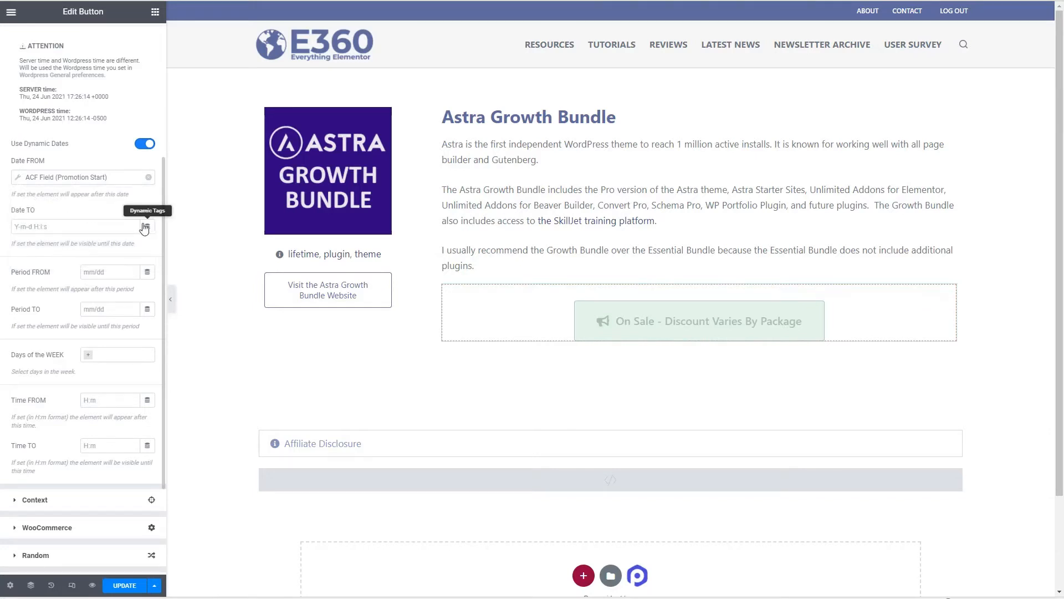
Set the Date TO visibility condition to a dynamic ACF Field with the Promotion Ends key
{"action": "left_click", "coordinate": [148, 227]}
{"action": "scroll", "coordinate": [102, 273], "scroll_direction": "down", "scroll_amount": 5}
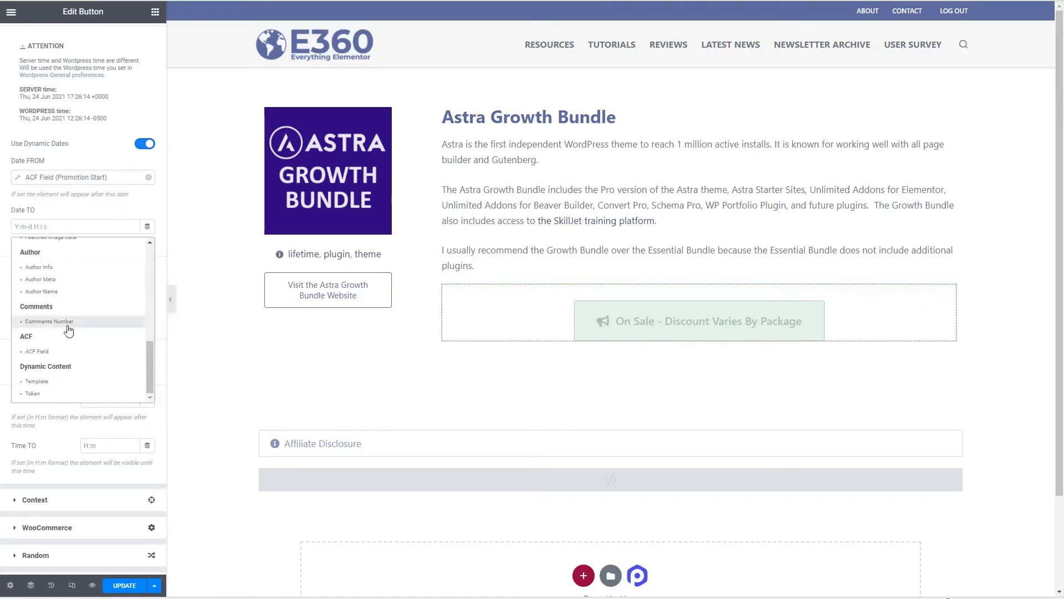
{"action": "left_click", "coordinate": [37, 351]}
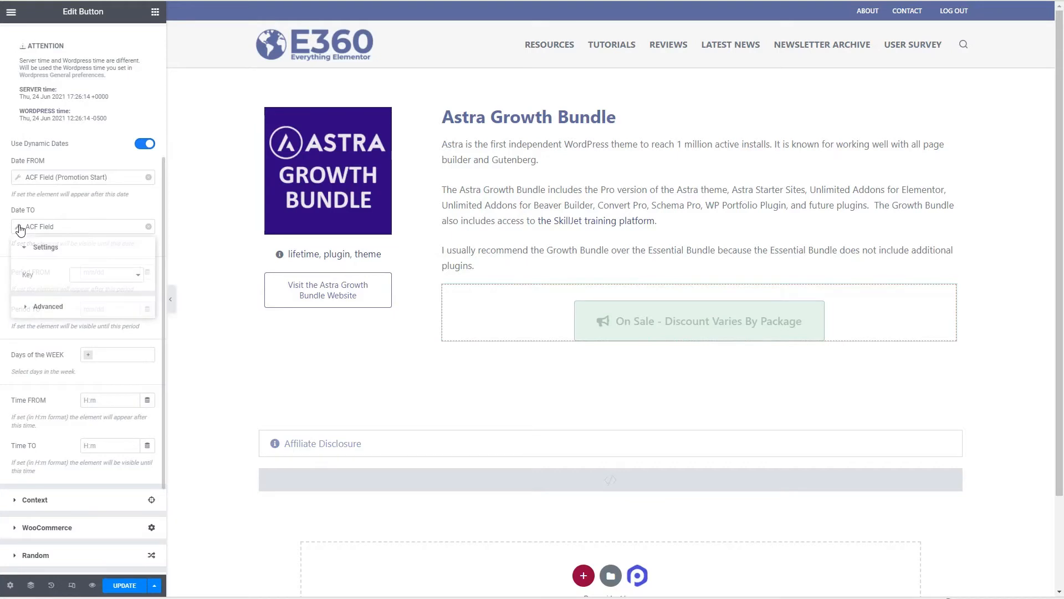
{"action": "left_click", "coordinate": [103, 275]}
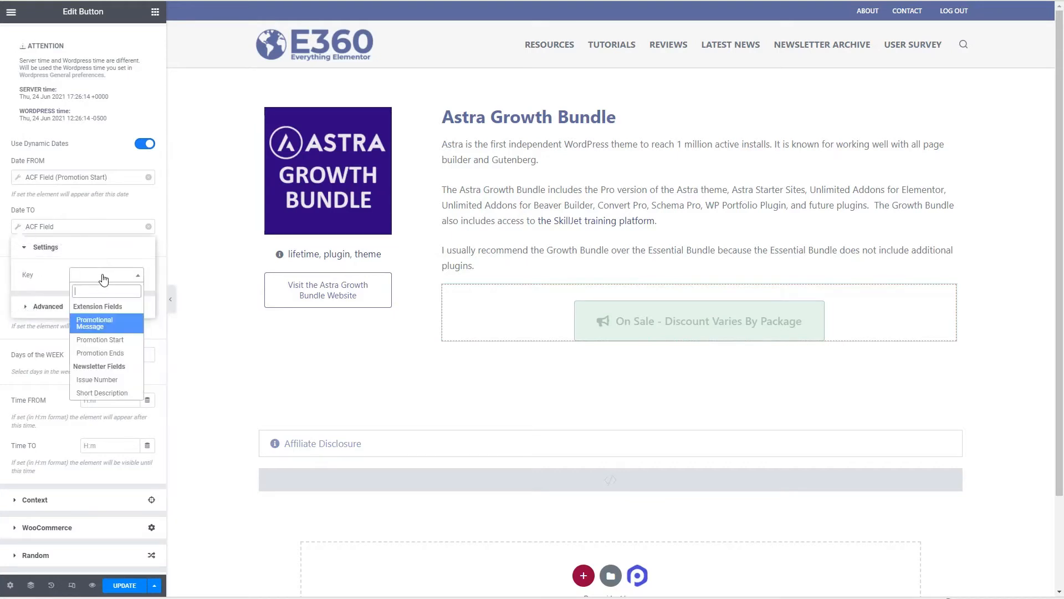
{"action": "left_click", "coordinate": [101, 353]}
{"action": "left_click", "coordinate": [95, 233]}
Update the template and leave the editor for the live site
{"action": "left_click", "coordinate": [110, 587]}
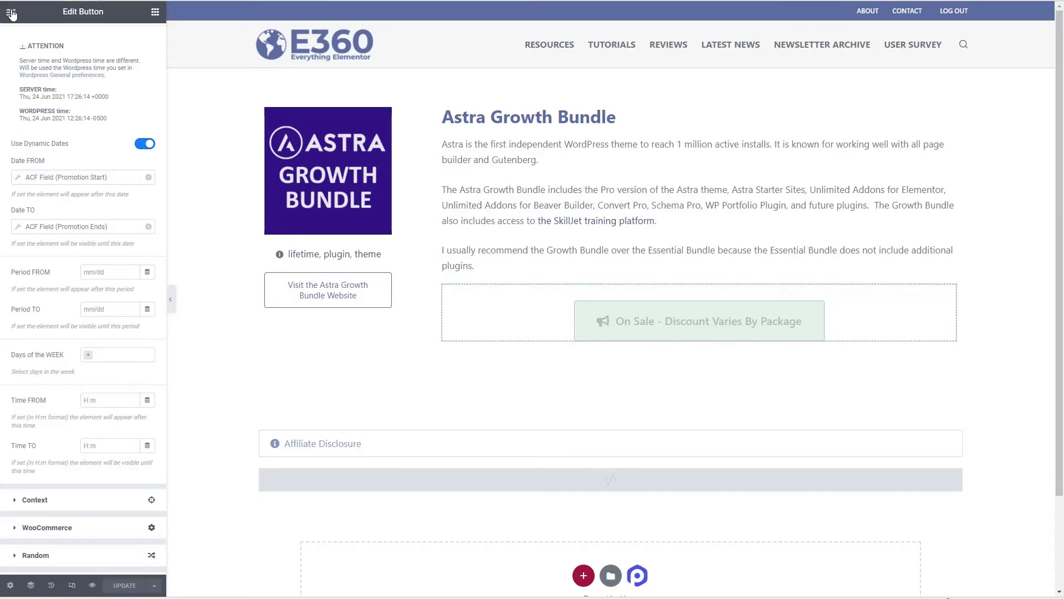
{"action": "left_click", "coordinate": [11, 12]}
{"action": "left_click", "coordinate": [69, 229]}
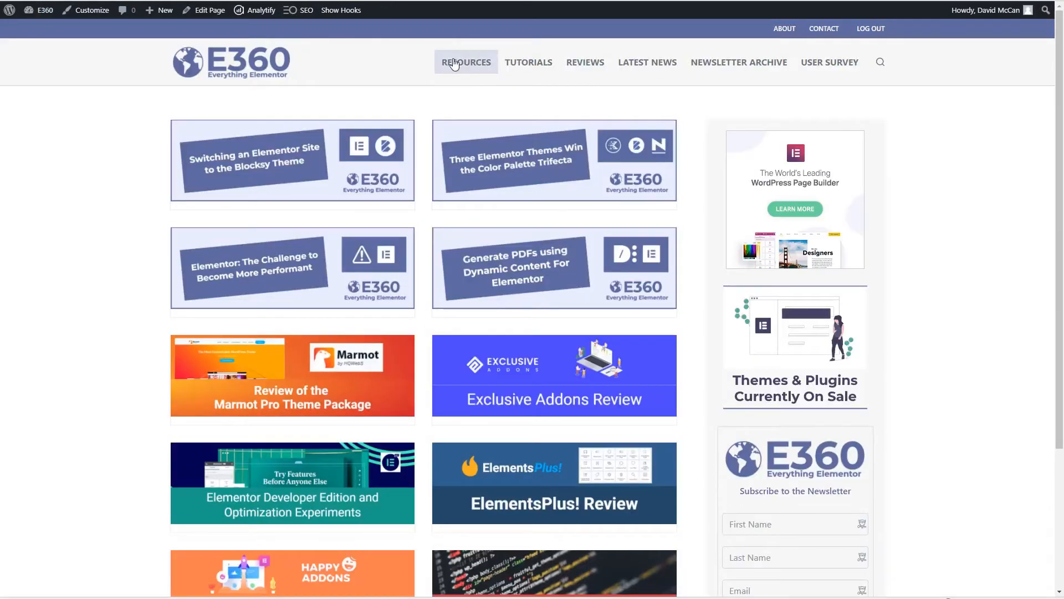
Open the Astra Growth Bundle entry from the Resources page to check its promotion button
{"action": "left_click", "coordinate": [464, 62]}
{"action": "left_click", "coordinate": [344, 145]}
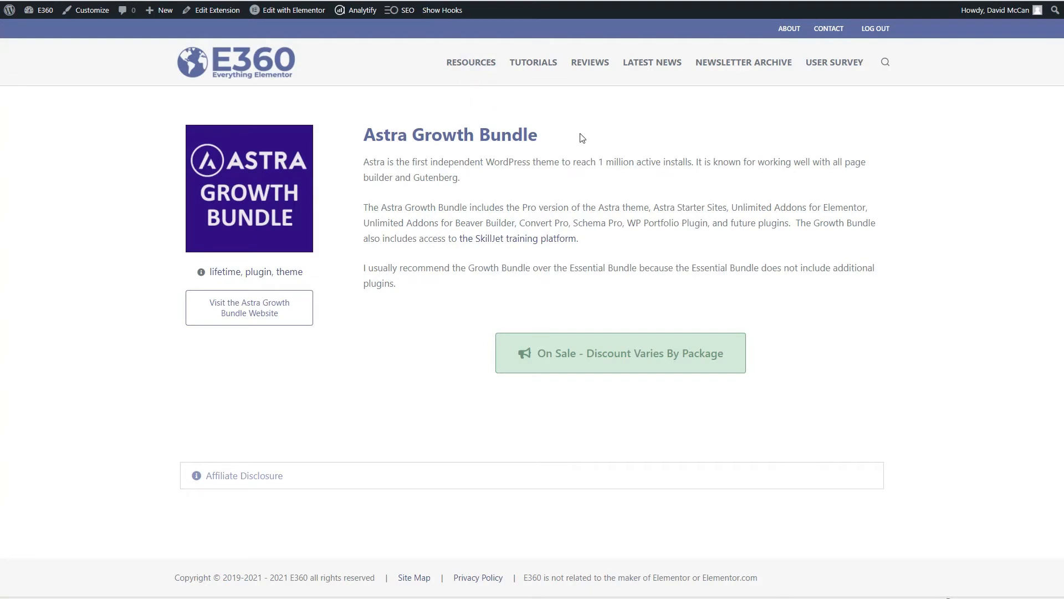
Return to the home page and open the Themes & Plugins Currently On Sale page
{"action": "key", "text": "alt+Left"}
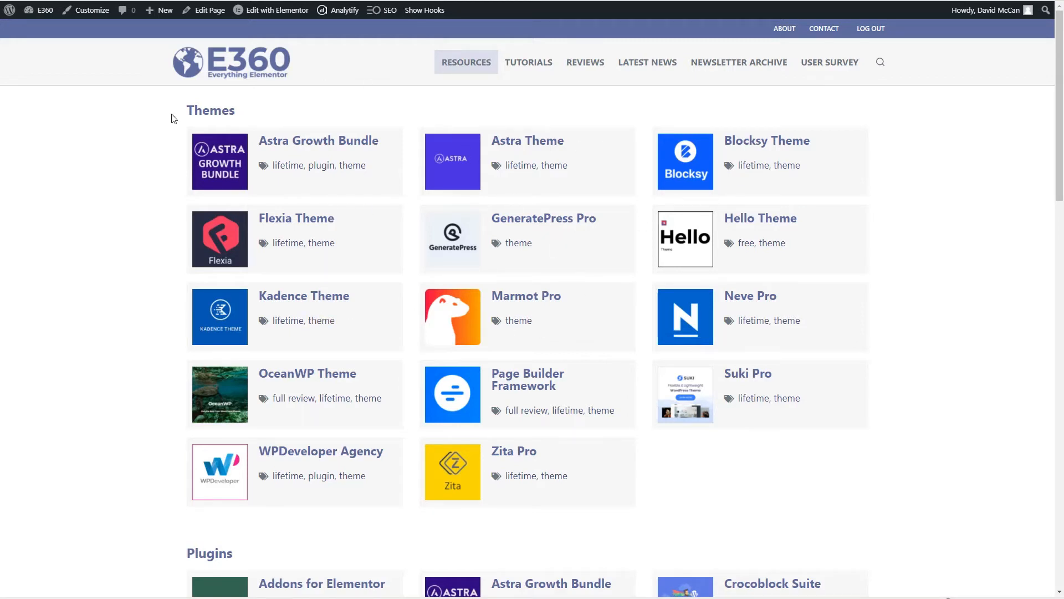
{"action": "key", "text": "alt+Left"}
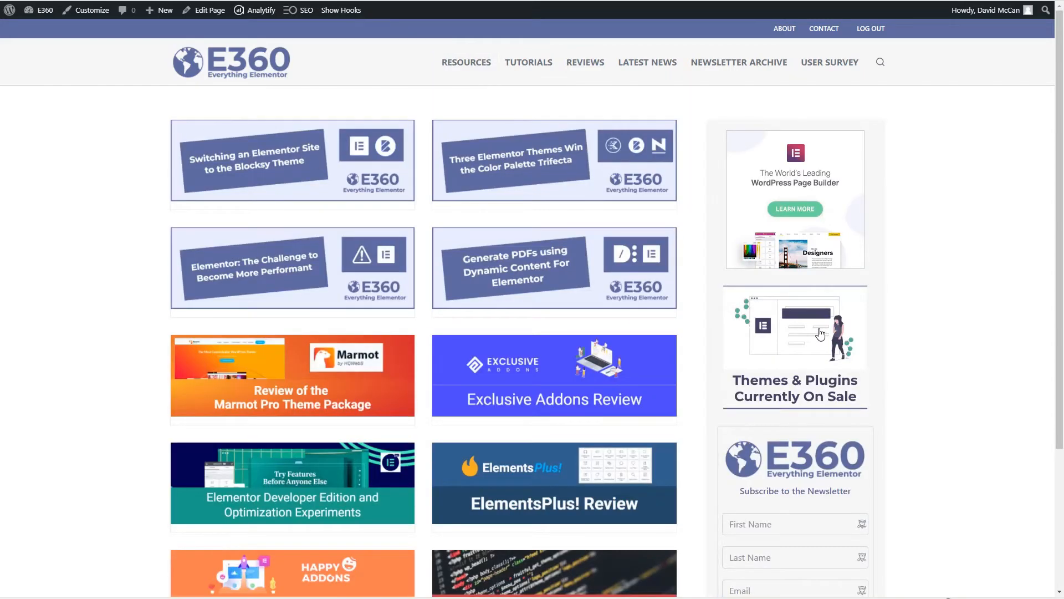
{"action": "left_click", "coordinate": [821, 334]}
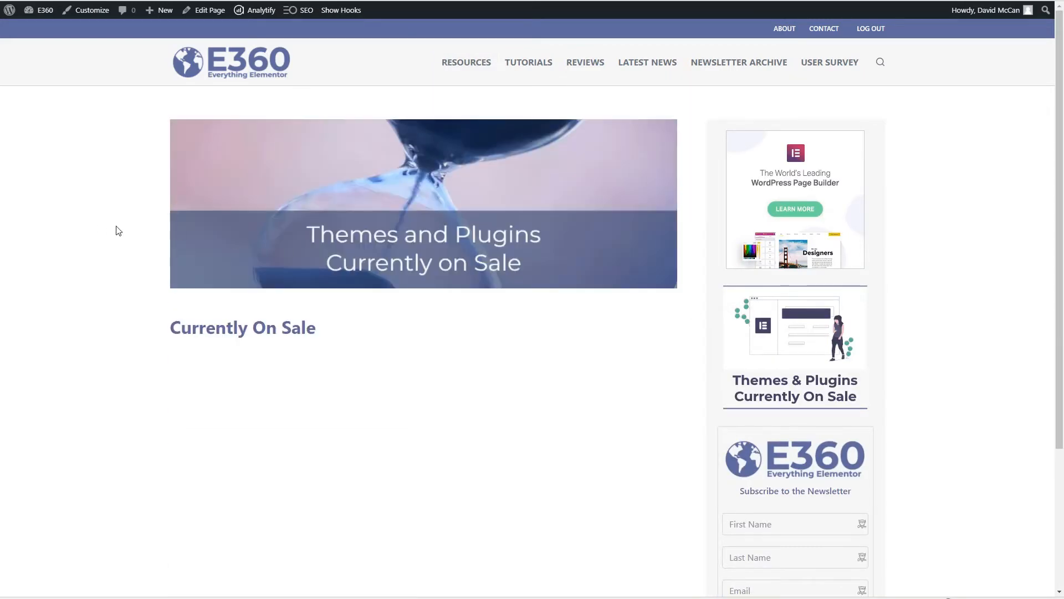
Review the Currently On Sale table from its first entry to its last
{"action": "scroll", "coordinate": [100, 226], "scroll_direction": "down", "scroll_amount": 10}
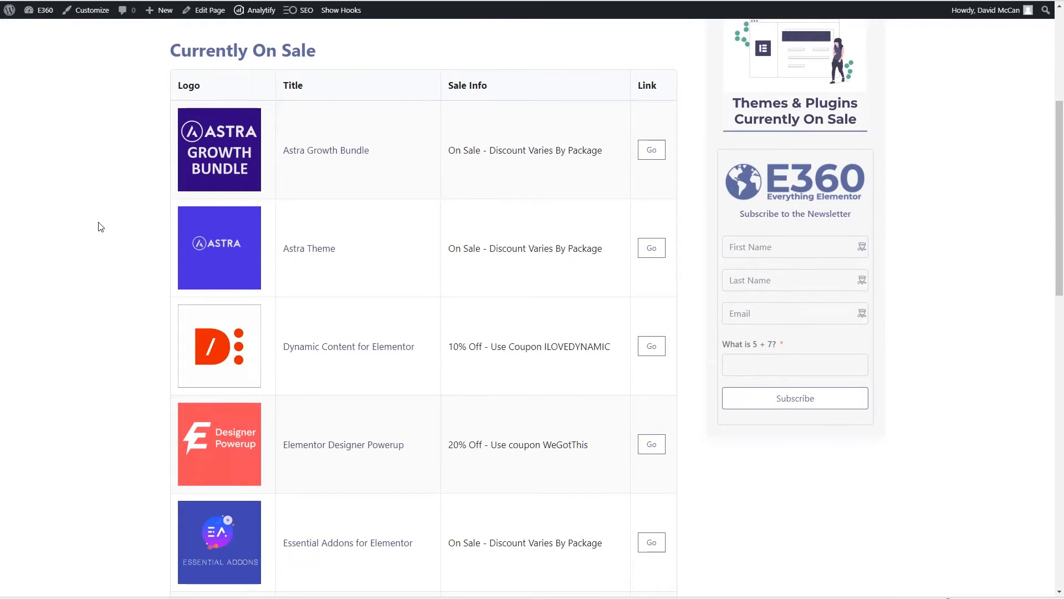
{"action": "scroll", "coordinate": [101, 227], "scroll_direction": "down", "scroll_amount": 8}
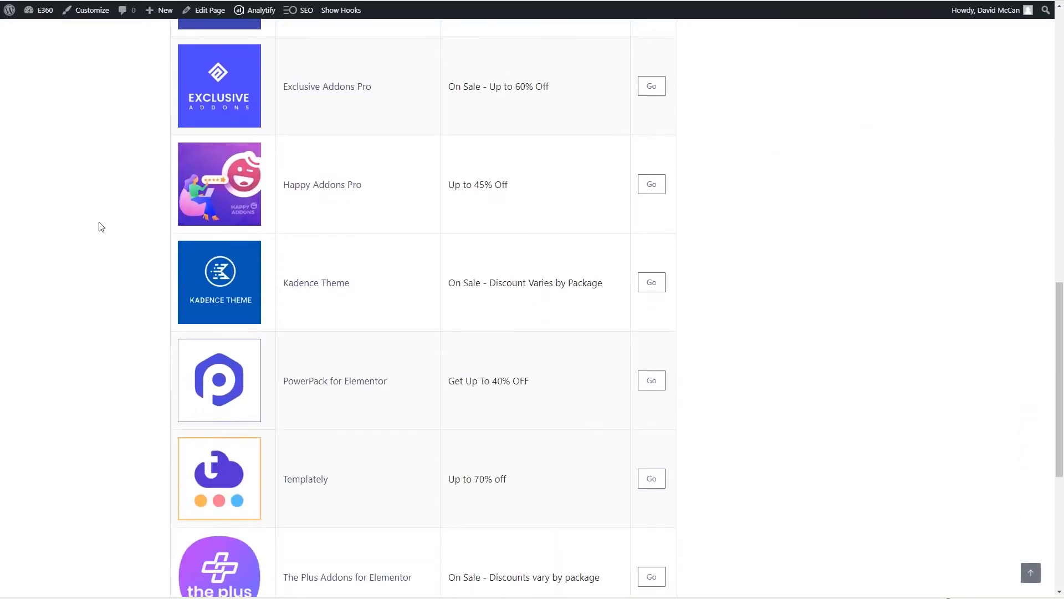
{"action": "scroll", "coordinate": [101, 227], "scroll_direction": "down", "scroll_amount": 2}
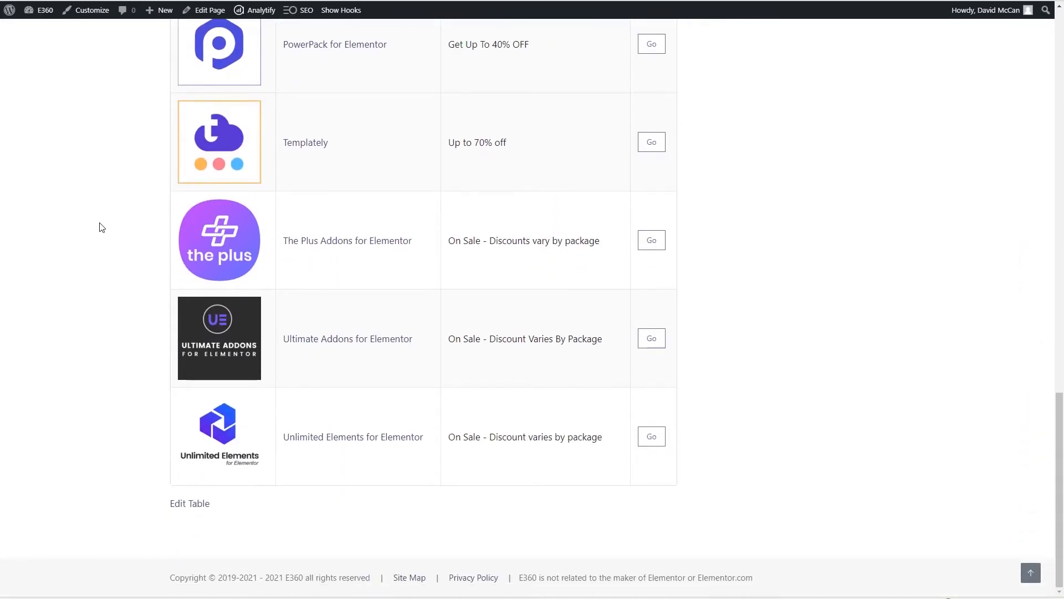
{"action": "scroll", "coordinate": [102, 227], "scroll_direction": "up", "scroll_amount": 9}
{"action": "scroll", "coordinate": [102, 227], "scroll_direction": "up", "scroll_amount": 8}
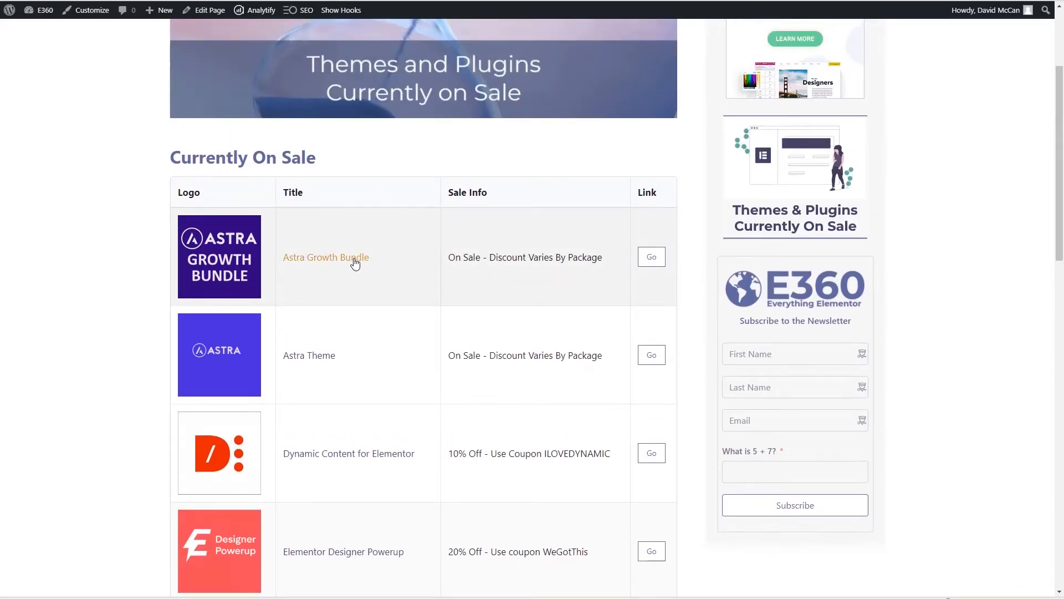
{"action": "scroll", "coordinate": [356, 263], "scroll_direction": "down", "scroll_amount": 1}
{"action": "scroll", "coordinate": [355, 263], "scroll_direction": "down", "scroll_amount": 2}
{"action": "scroll", "coordinate": [355, 264], "scroll_direction": "up", "scroll_amount": 4}
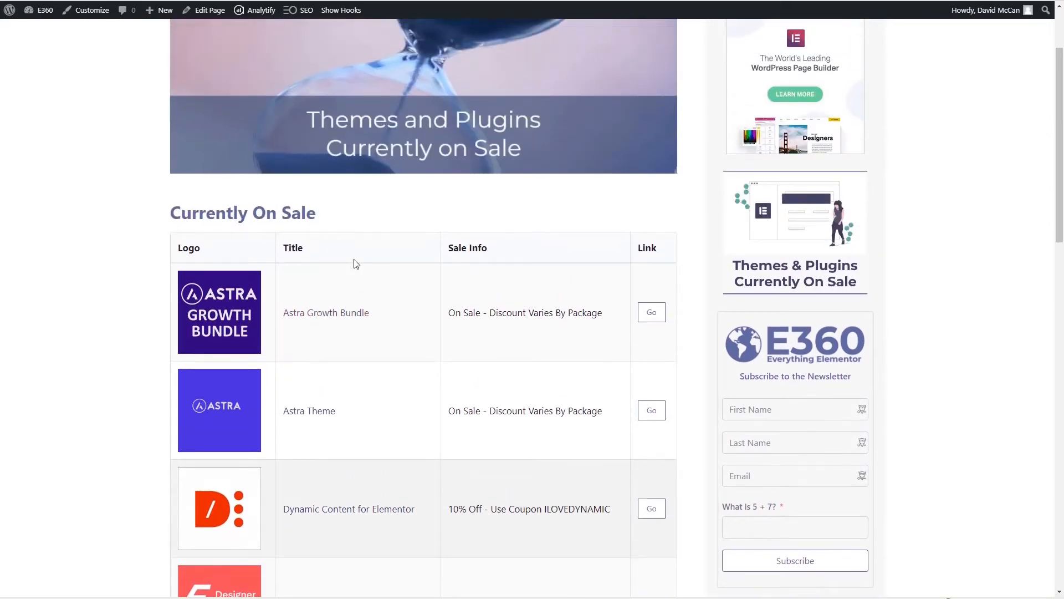
{"action": "scroll", "coordinate": [355, 264], "scroll_direction": "up", "scroll_amount": 2}
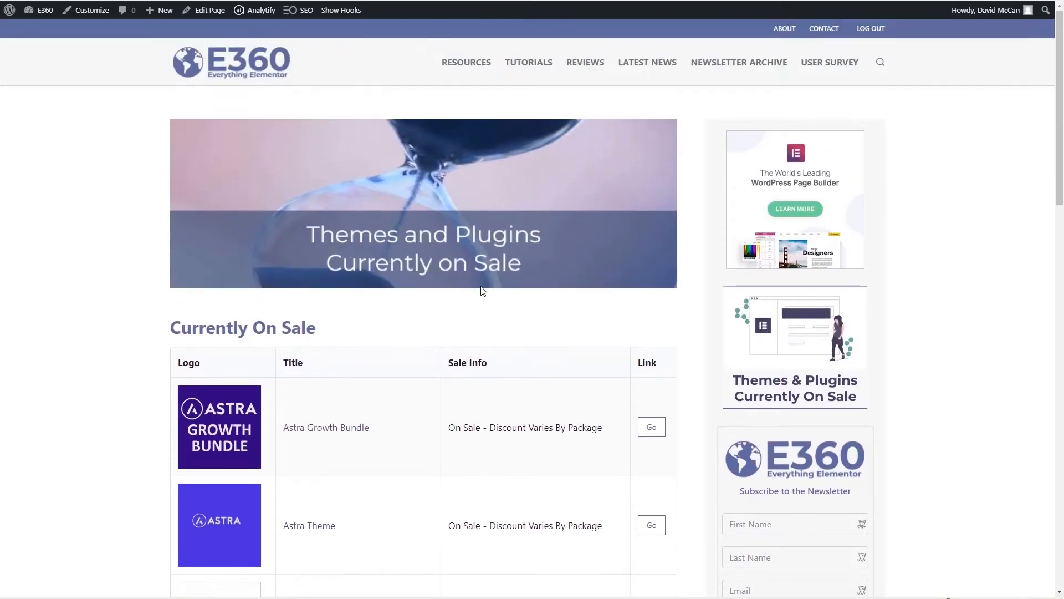
Go to the home page, reopen the Themes & Plugins Currently On Sale page and look over its table
{"action": "left_click", "coordinate": [285, 66]}
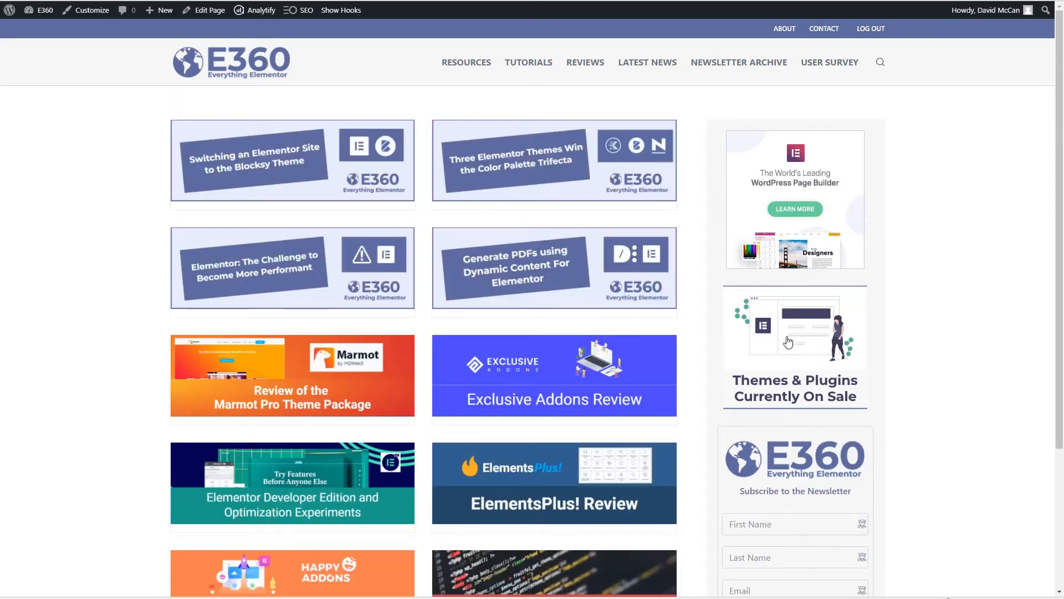
{"action": "left_click", "coordinate": [788, 342]}
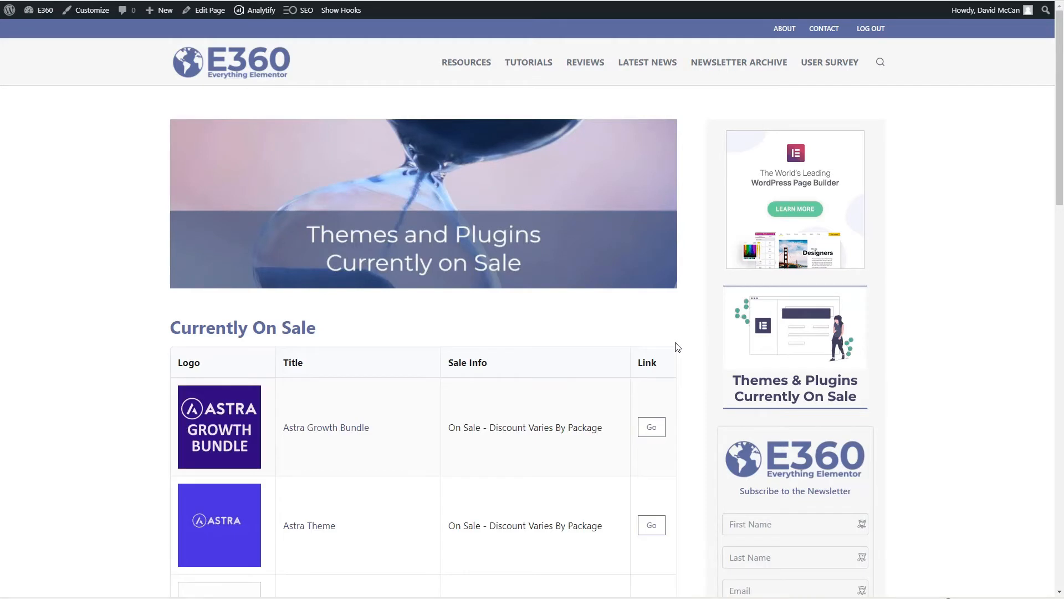
{"action": "scroll", "coordinate": [676, 347], "scroll_direction": "down", "scroll_amount": 6}
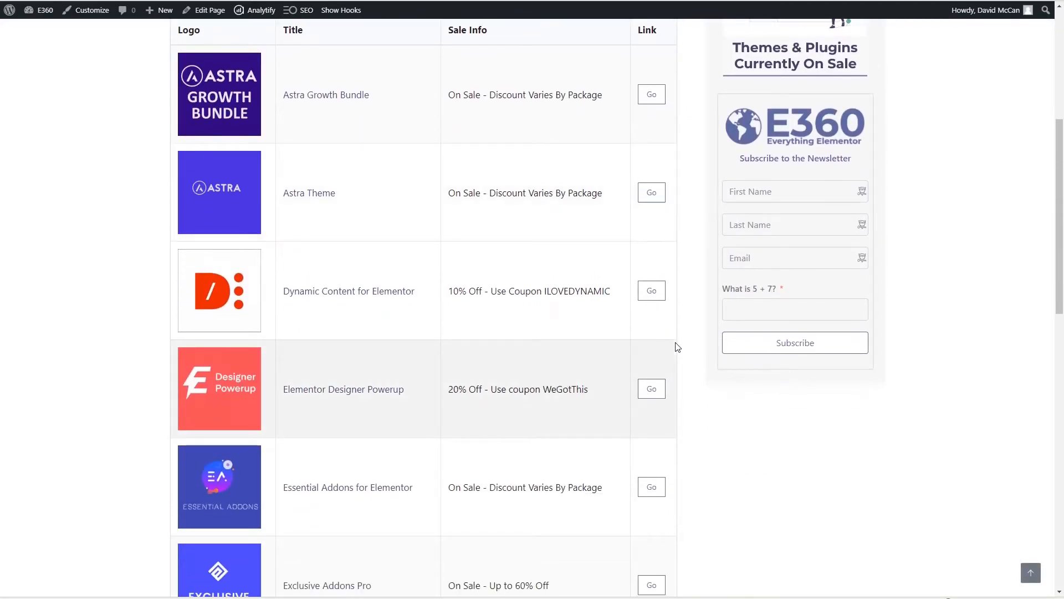
{"action": "scroll", "coordinate": [676, 347], "scroll_direction": "up", "scroll_amount": 6}
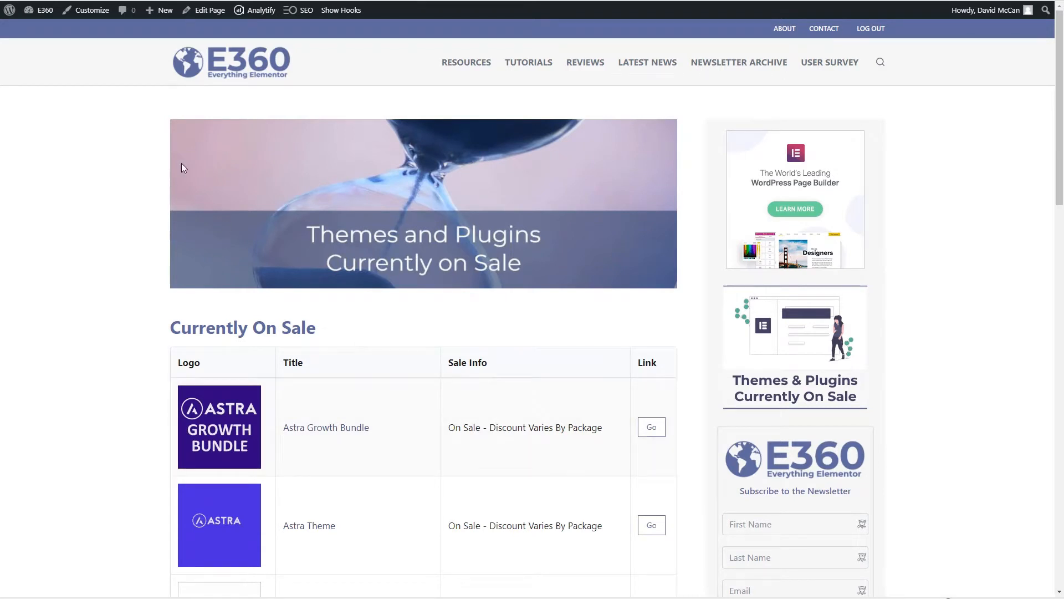
Open the Current Sales table in Ninja Tables and examine its custom CSS and custom JavaScript
{"action": "mouse_move", "coordinate": [56, 288]}
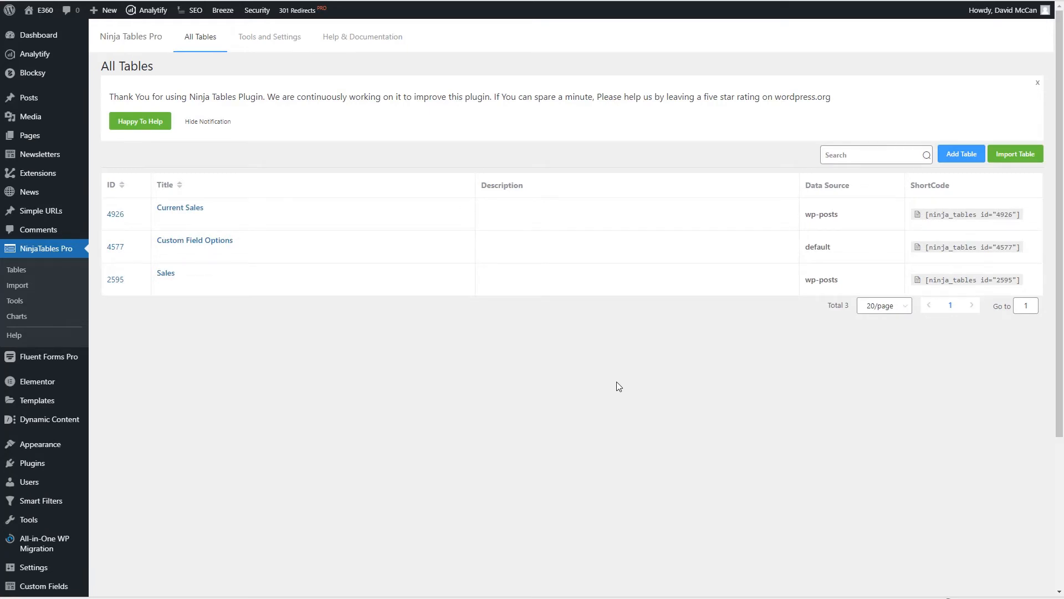
{"action": "left_click", "coordinate": [190, 209]}
{"action": "left_click", "coordinate": [413, 68]}
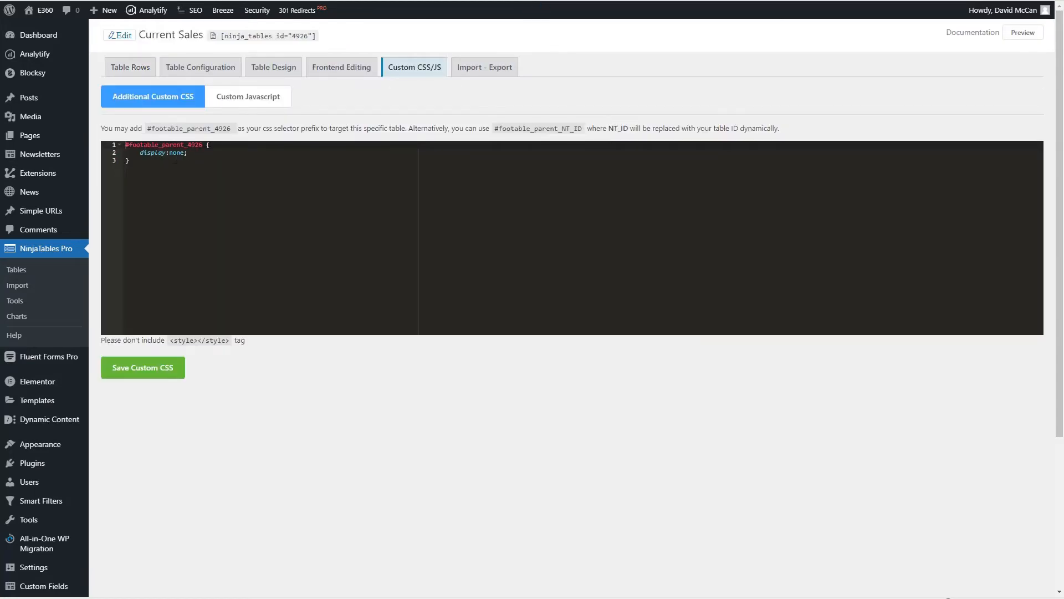
{"action": "left_click", "coordinate": [247, 100]}
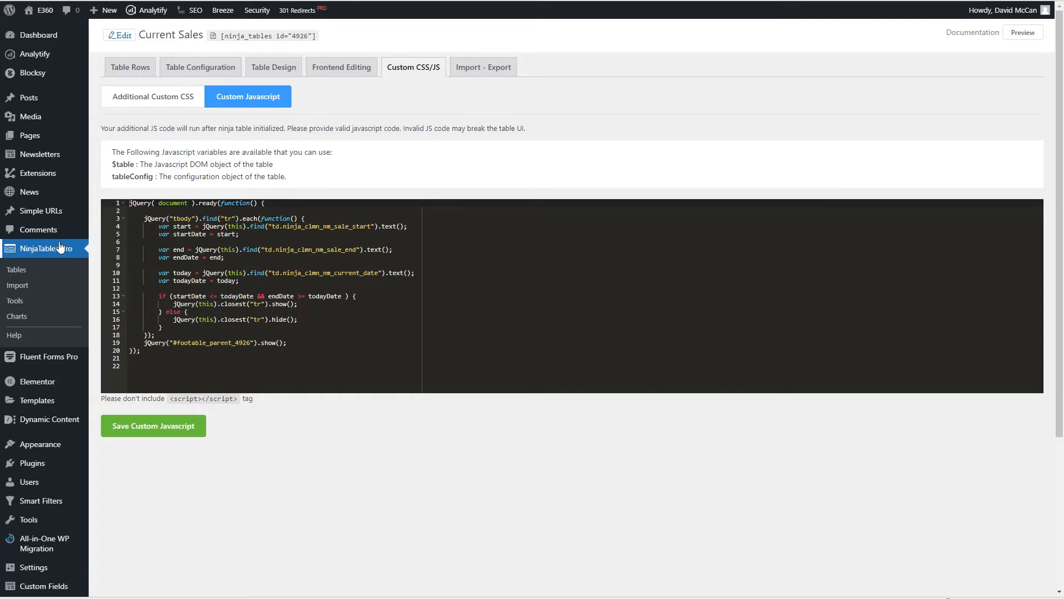
Create a new Elementor template of type Section named Sale Loop Item
{"action": "mouse_move", "coordinate": [37, 386]}
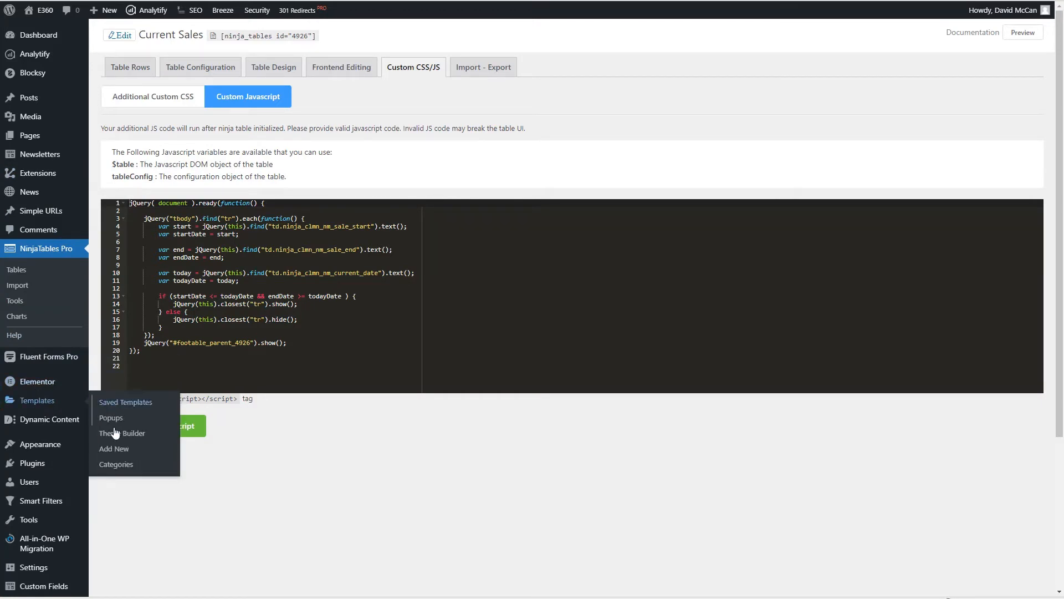
{"action": "left_click", "coordinate": [114, 450]}
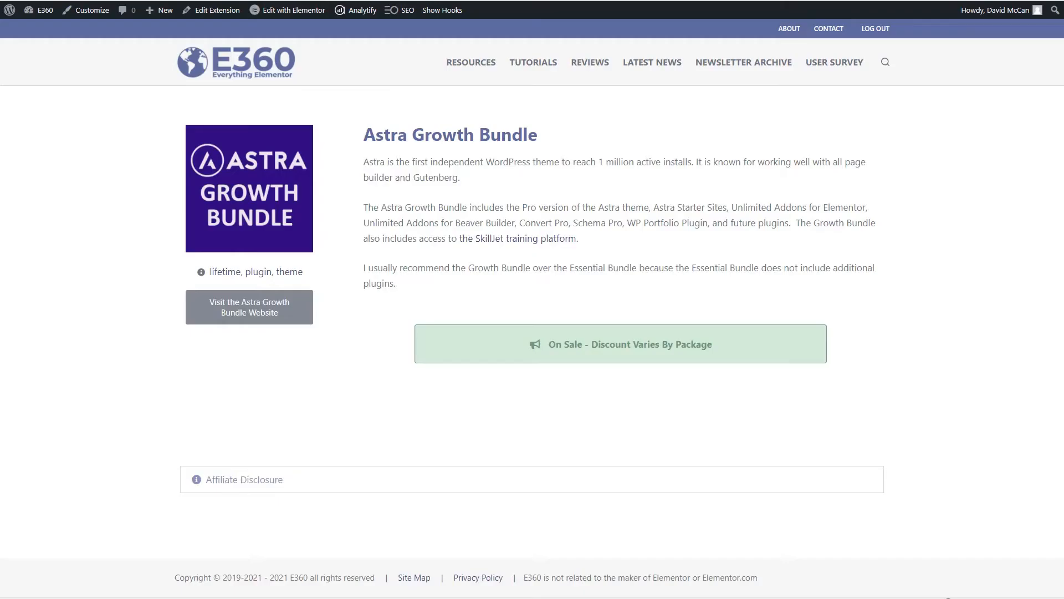
{"action": "key", "text": "alt+Left"}
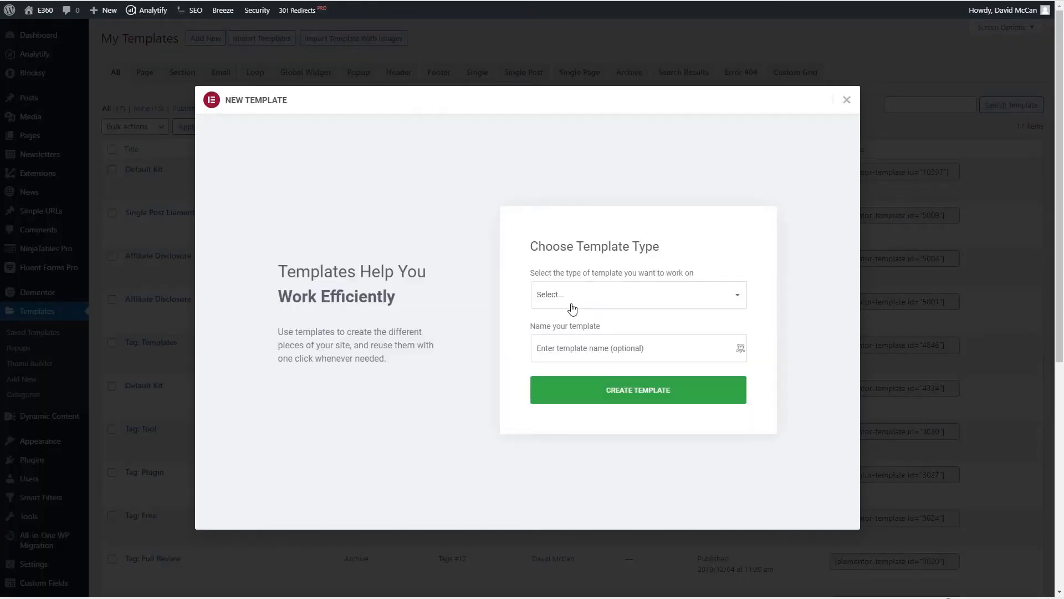
{"action": "left_click", "coordinate": [573, 309]}
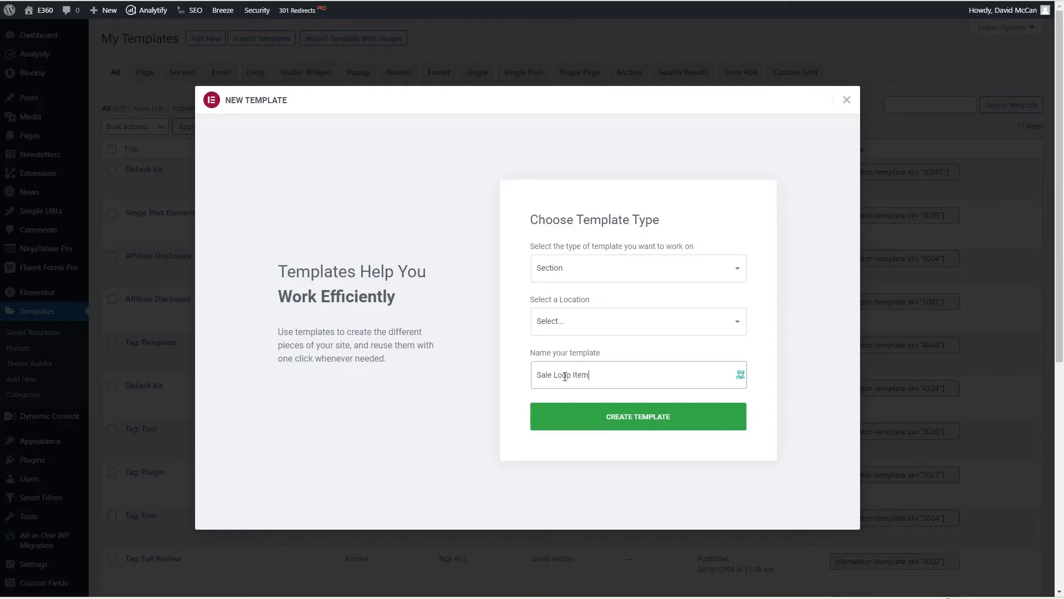
{"action": "left_click", "coordinate": [609, 416]}
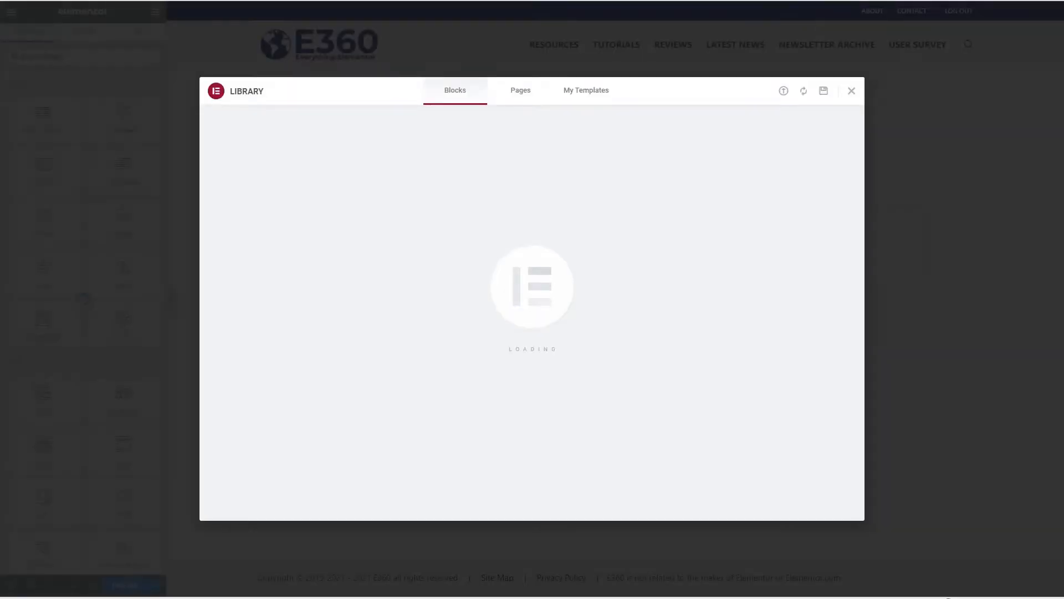
Dismiss the template library and add a section with four equal columns
{"action": "key", "text": "Escape"}
{"action": "left_click", "coordinate": [585, 238]}
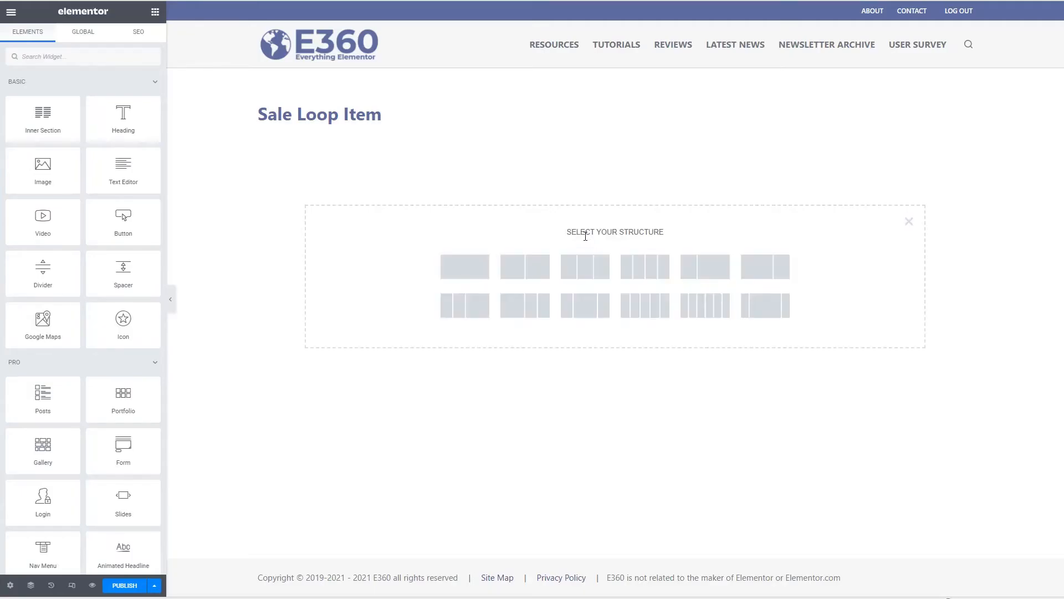
{"action": "left_click", "coordinate": [642, 267]}
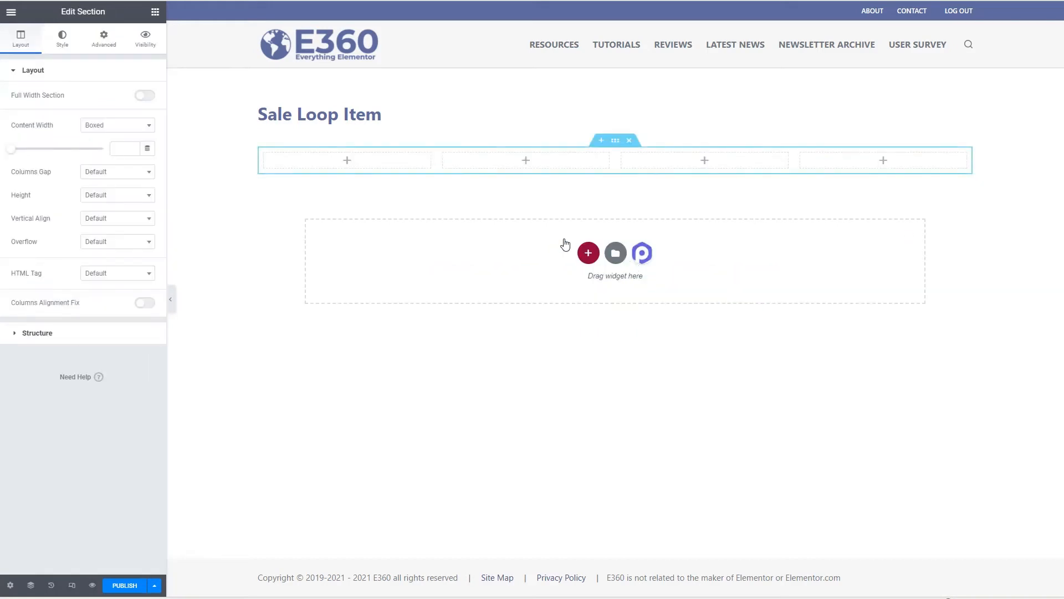
Add an Image widget with the dynamic Featured Image at Thumbnail 150 x 150 size to the first column, and narrow that column
{"action": "left_click", "coordinate": [349, 161]}
{"action": "left_click_drag", "start_coordinate": [43, 169], "coordinate": [362, 155]}
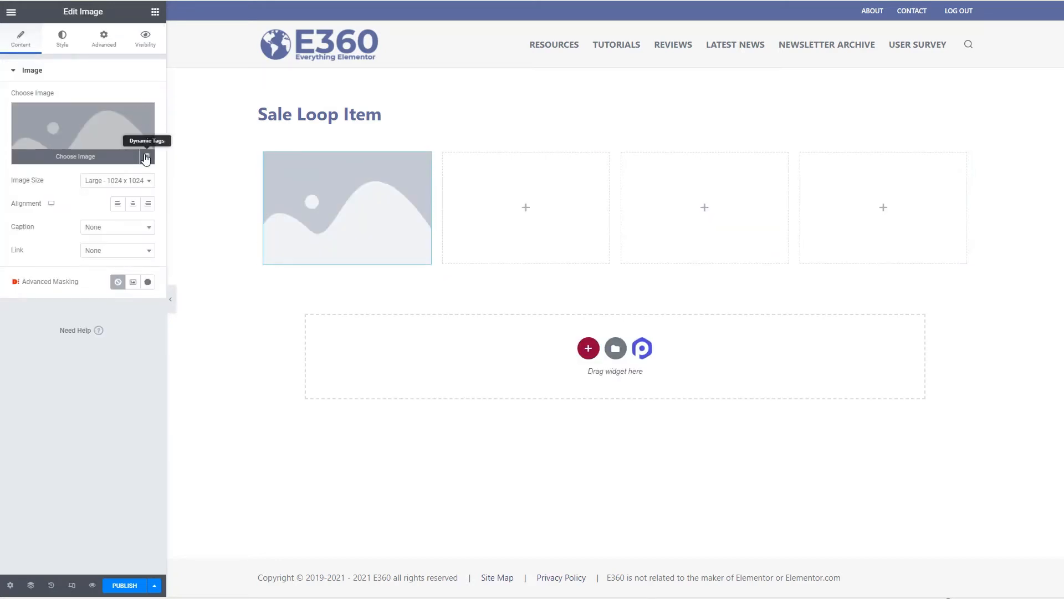
{"action": "left_click", "coordinate": [147, 157]}
{"action": "left_click", "coordinate": [47, 191]}
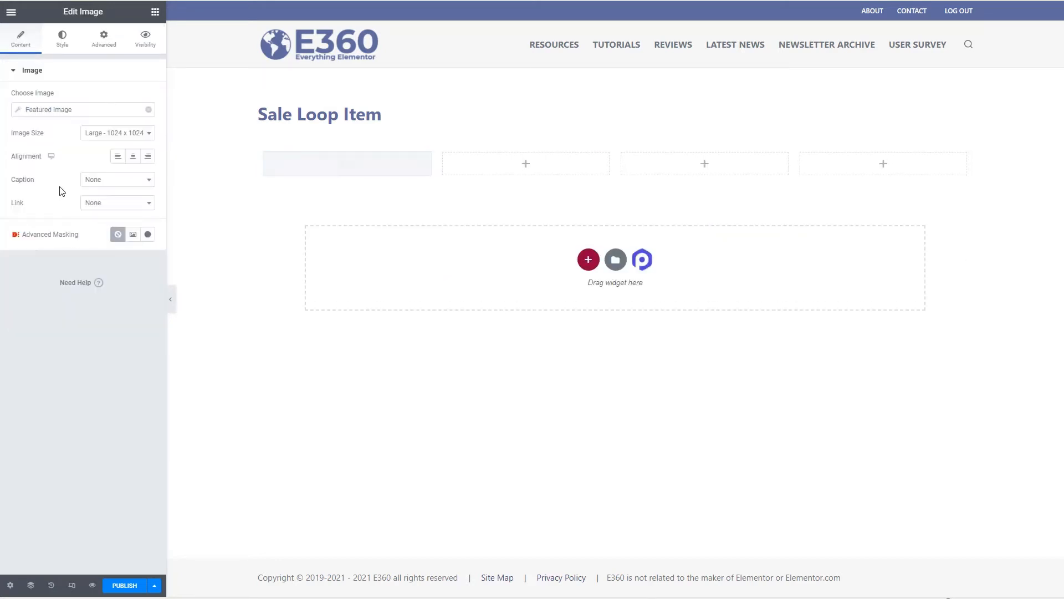
{"action": "left_click", "coordinate": [114, 135]}
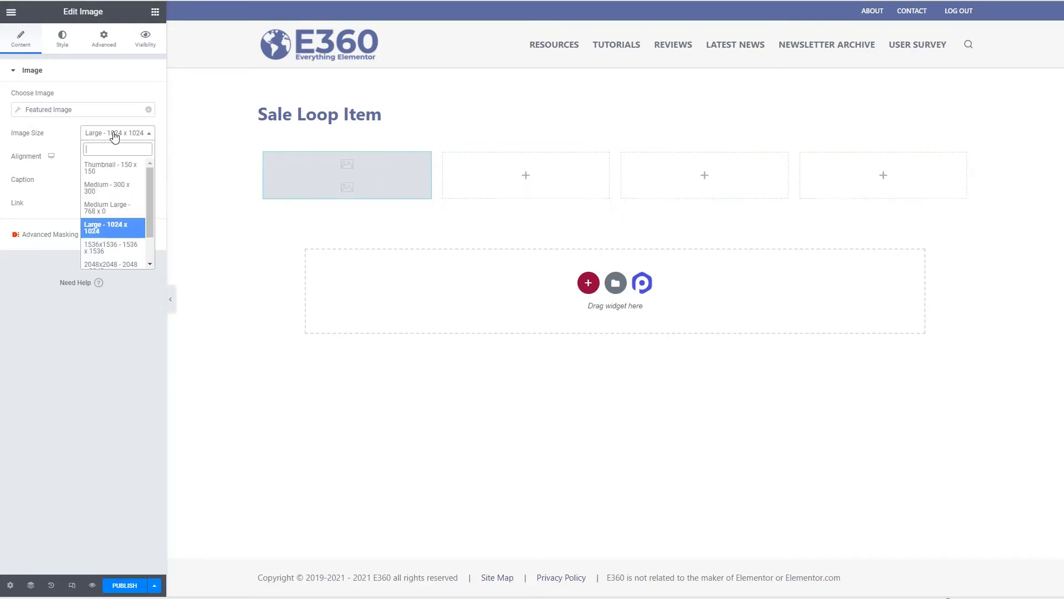
{"action": "left_click", "coordinate": [105, 170]}
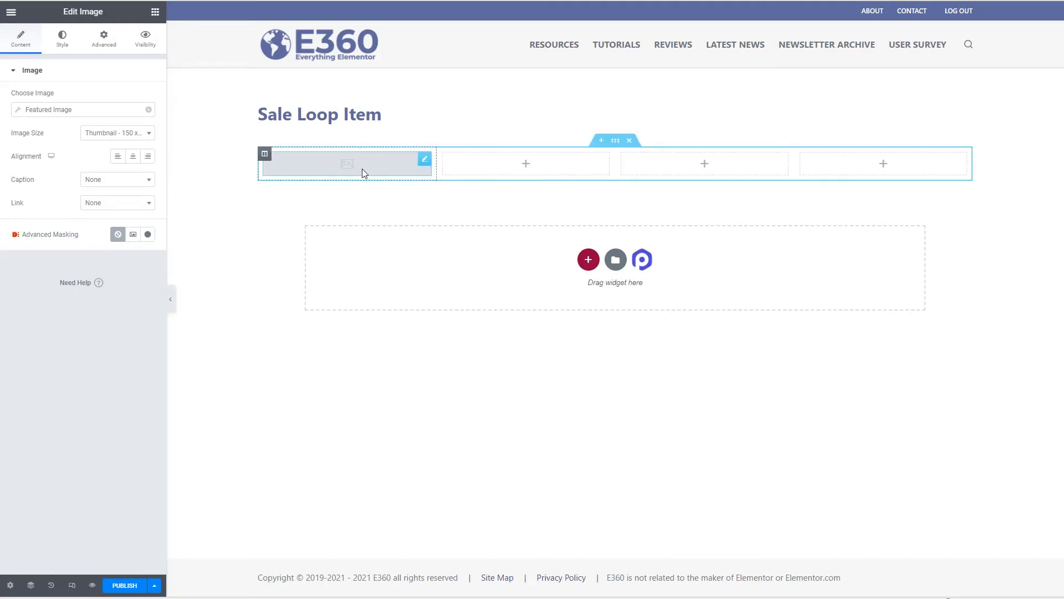
{"action": "left_click_drag", "start_coordinate": [434, 174], "coordinate": [375, 173]}
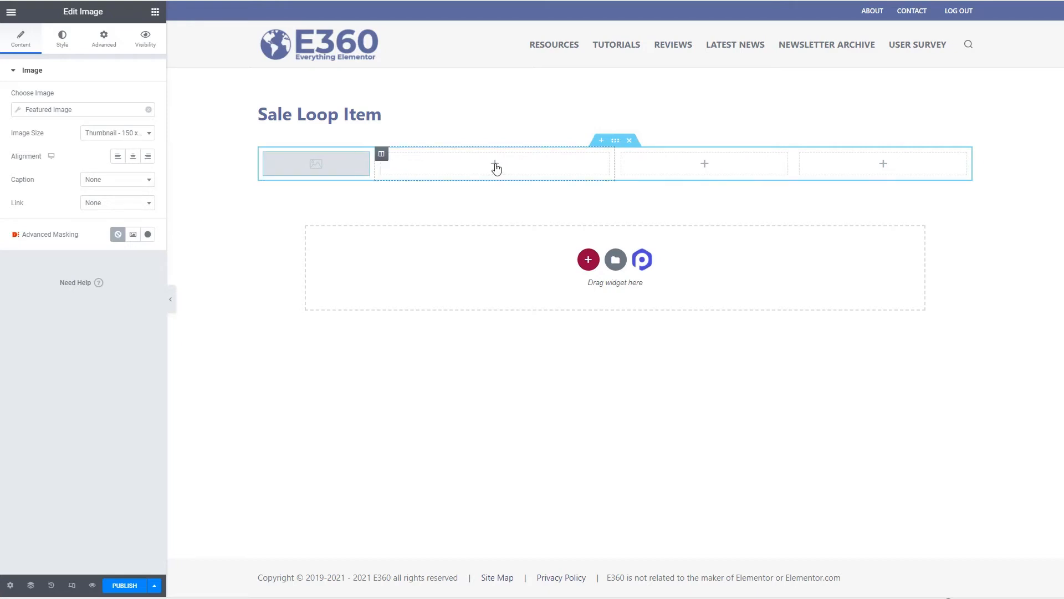
Add a Heading widget to the second column and set its link to a dynamic Token
{"action": "left_click", "coordinate": [495, 164]}
{"action": "left_click_drag", "start_coordinate": [122, 124], "coordinate": [477, 170]}
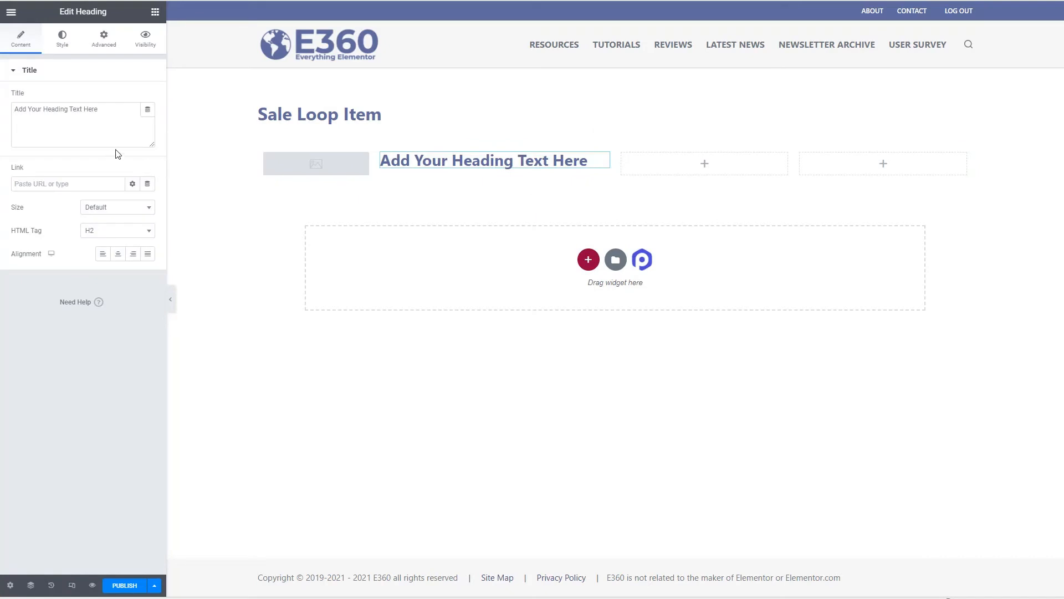
{"action": "left_click", "coordinate": [147, 183]}
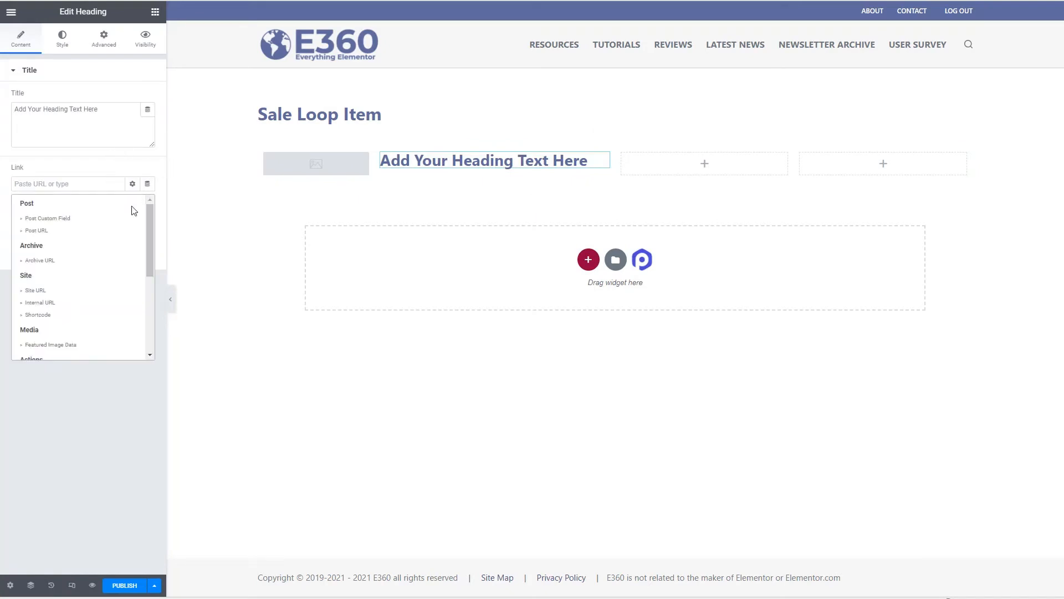
{"action": "scroll", "coordinate": [75, 247], "scroll_direction": "down", "scroll_amount": 2}
{"action": "scroll", "coordinate": [78, 246], "scroll_direction": "down", "scroll_amount": 3}
{"action": "left_click", "coordinate": [26, 354]}
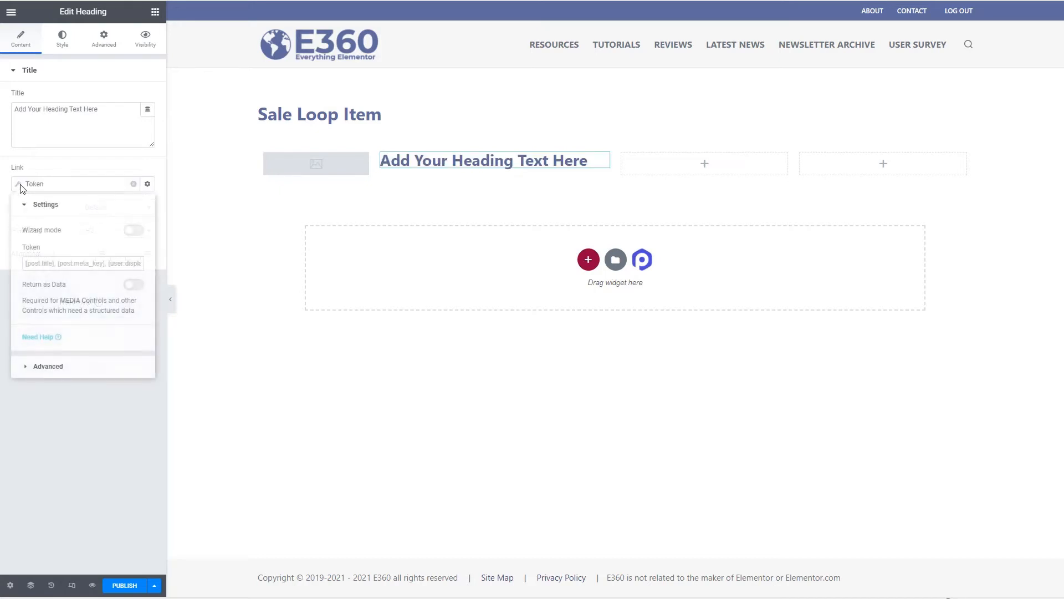
{"action": "left_click", "coordinate": [60, 262]}
{"action": "type", "text": "["}
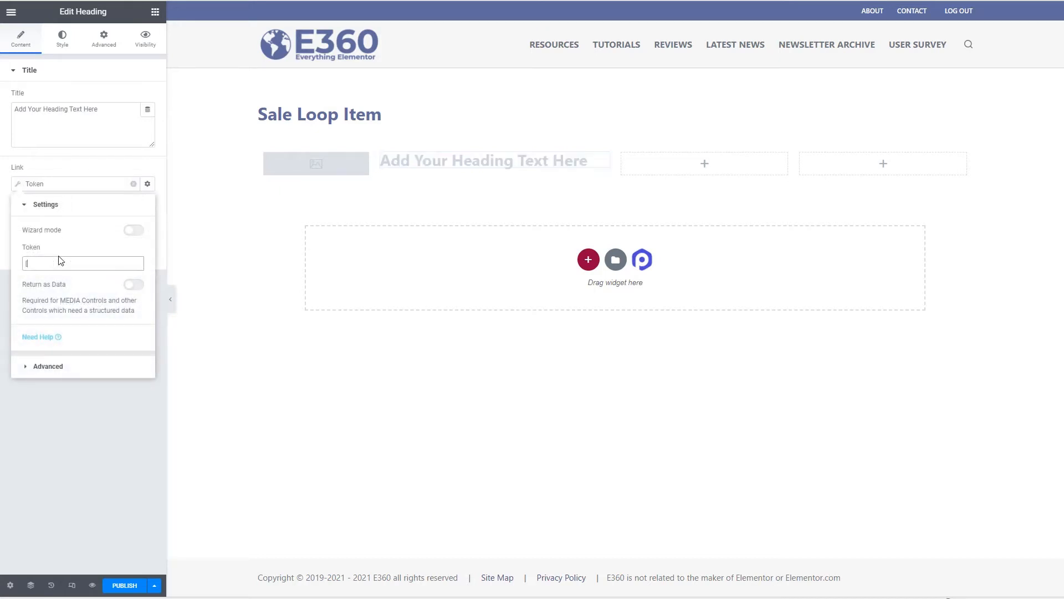
Close the token settings and set the heading's HTML tag to H3
{"action": "left_click", "coordinate": [148, 231]}
{"action": "left_click", "coordinate": [147, 231]}
{"action": "left_click", "coordinate": [148, 232]}
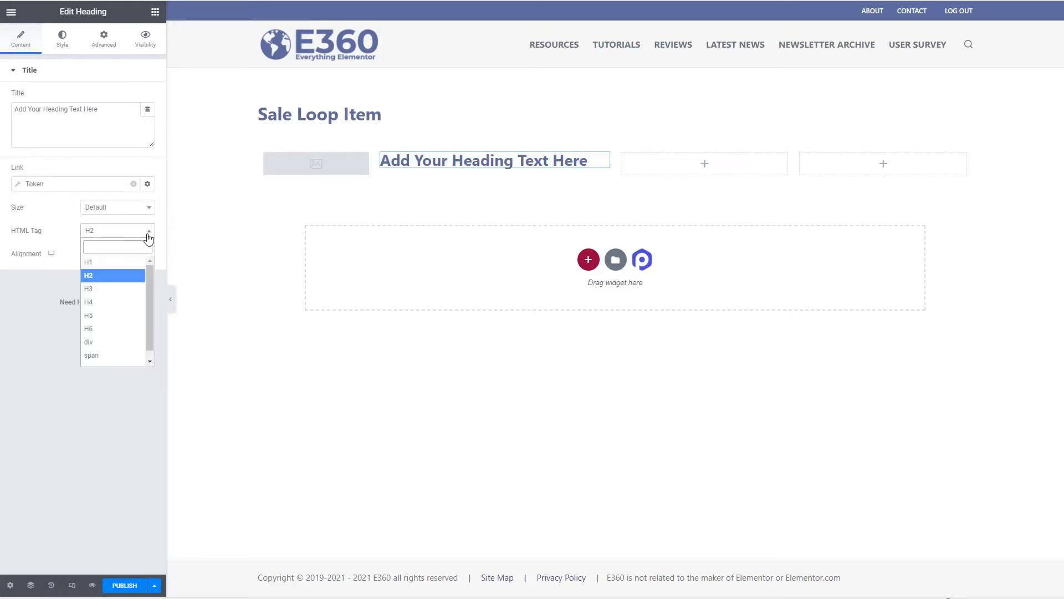
{"action": "left_click", "coordinate": [117, 289]}
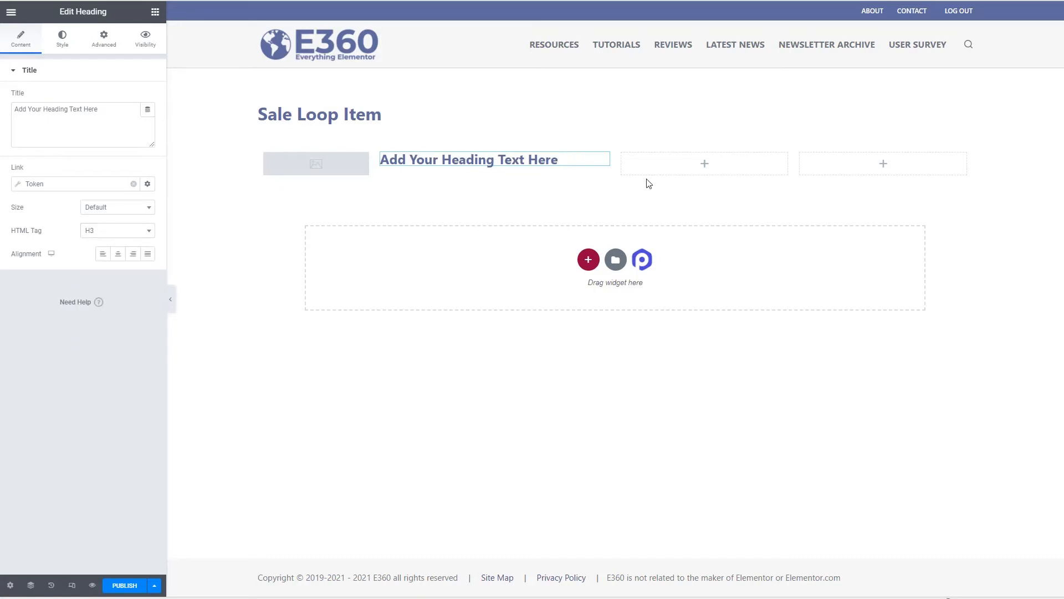
Add a Text Editor widget to the third column and fill it with a dynamic ACF Field using the Promotional Message key
{"action": "left_click", "coordinate": [709, 166]}
{"action": "left_click_drag", "start_coordinate": [118, 174], "coordinate": [693, 169]}
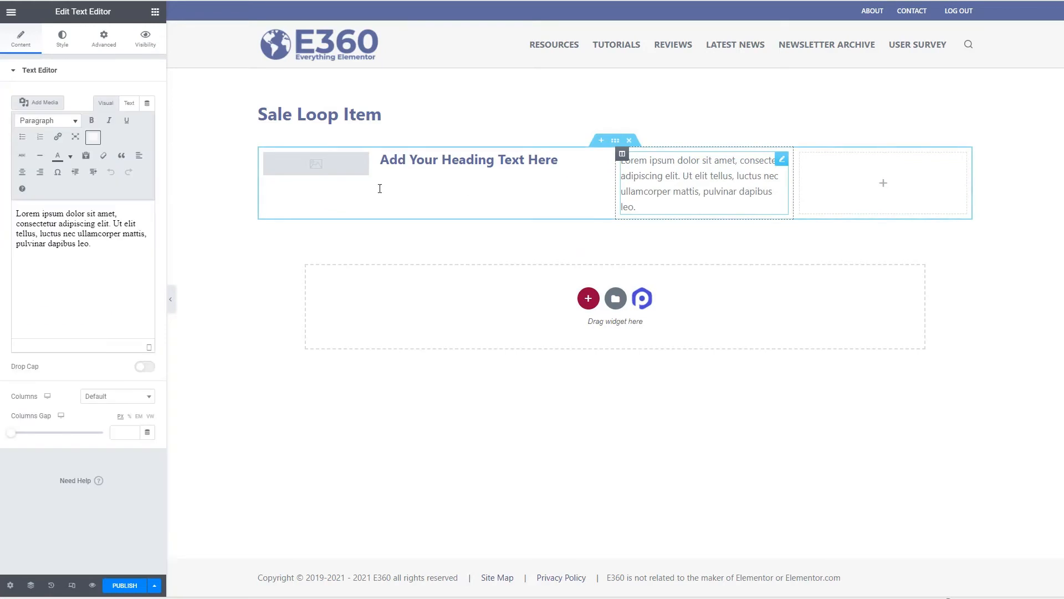
{"action": "left_click", "coordinate": [146, 103]}
{"action": "left_click_drag", "start_coordinate": [149, 155], "coordinate": [155, 249]}
{"action": "left_click", "coordinate": [51, 228]}
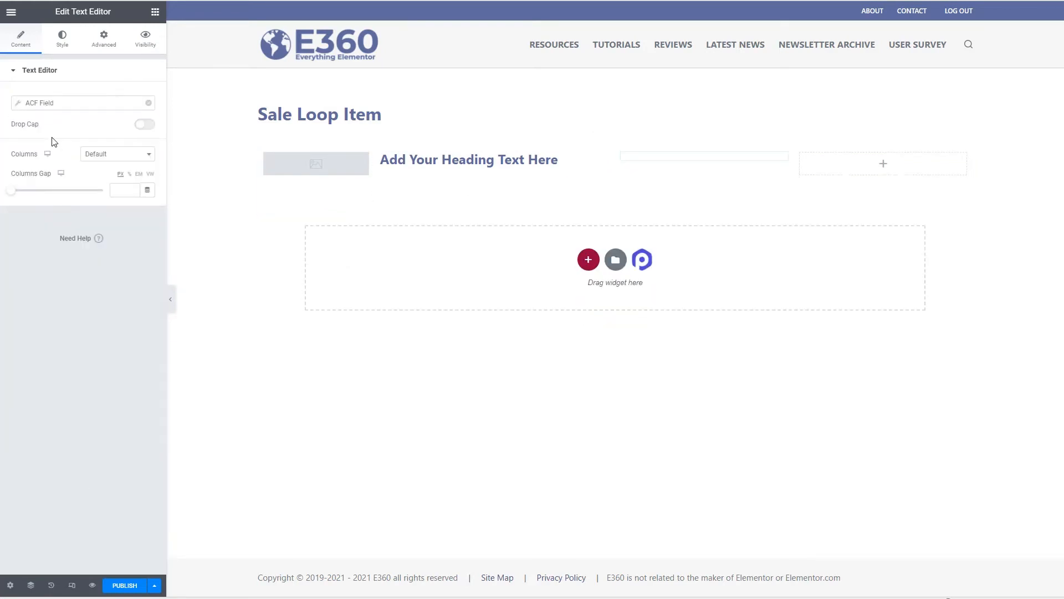
{"action": "left_click", "coordinate": [34, 103]}
{"action": "left_click", "coordinate": [88, 152]}
{"action": "left_click", "coordinate": [89, 198]}
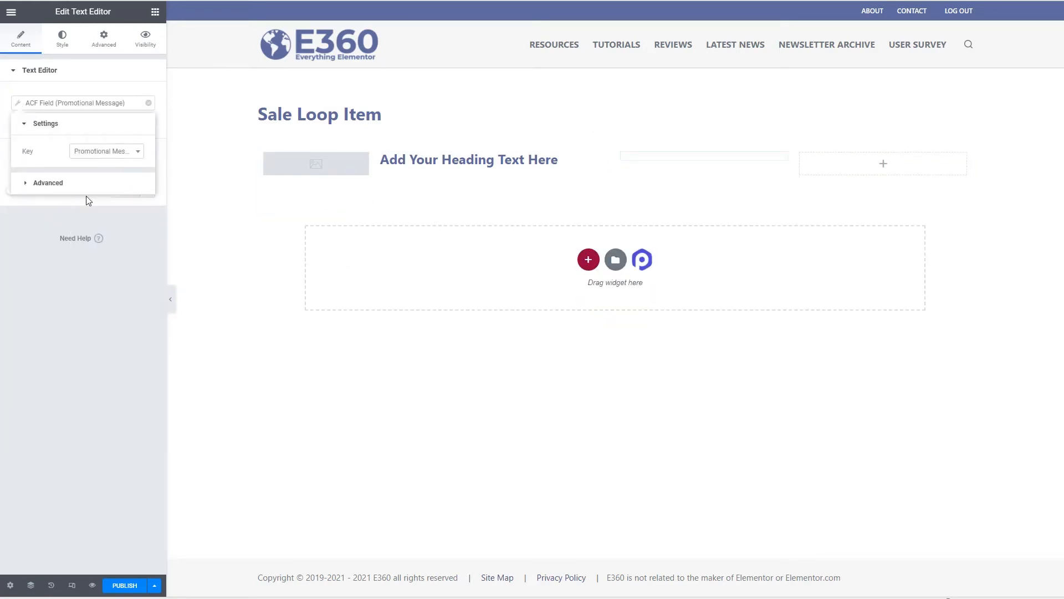
{"action": "left_click_drag", "start_coordinate": [378, 165], "coordinate": [560, 166]}
{"action": "left_click", "coordinate": [372, 169]}
Add a Button widget to the fourth column with the text "Go", centered alignment and Medium size
{"action": "left_click", "coordinate": [884, 166]}
{"action": "left_click_drag", "start_coordinate": [123, 221], "coordinate": [888, 166]}
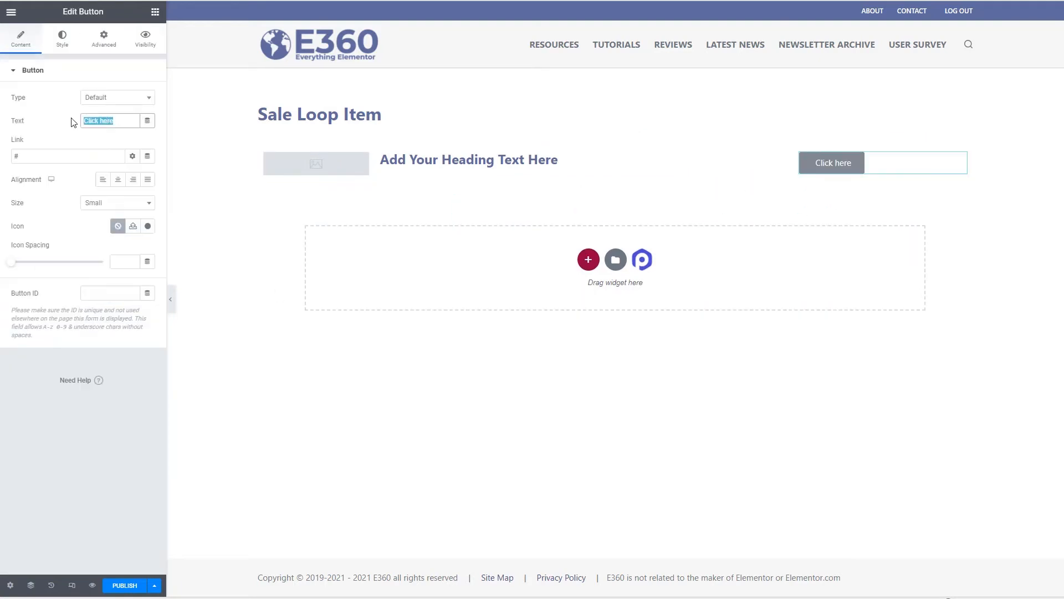
{"action": "type", "text": "Go"}
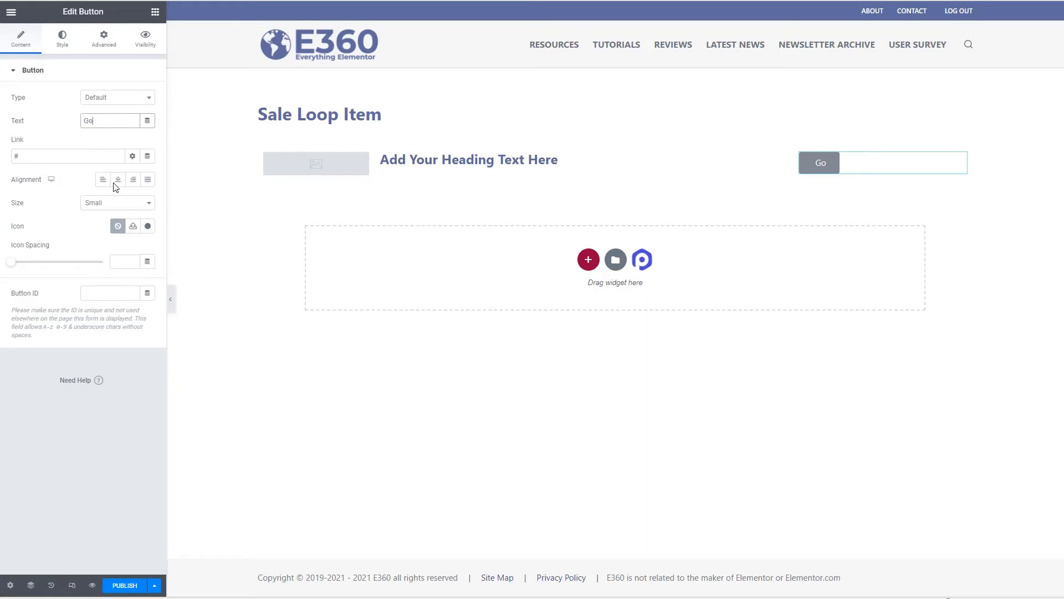
{"action": "left_click", "coordinate": [117, 179]}
{"action": "left_click", "coordinate": [117, 203]}
{"action": "left_click", "coordinate": [120, 261]}
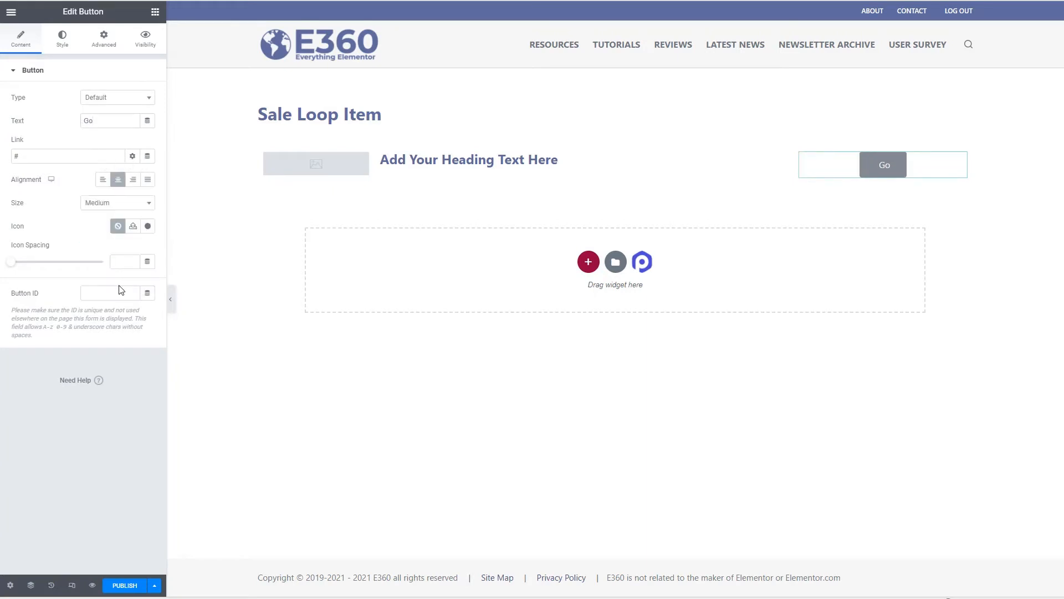
Link the Go button to a dynamic ACF URL Field using the Extension Link key
{"action": "left_click", "coordinate": [147, 156]}
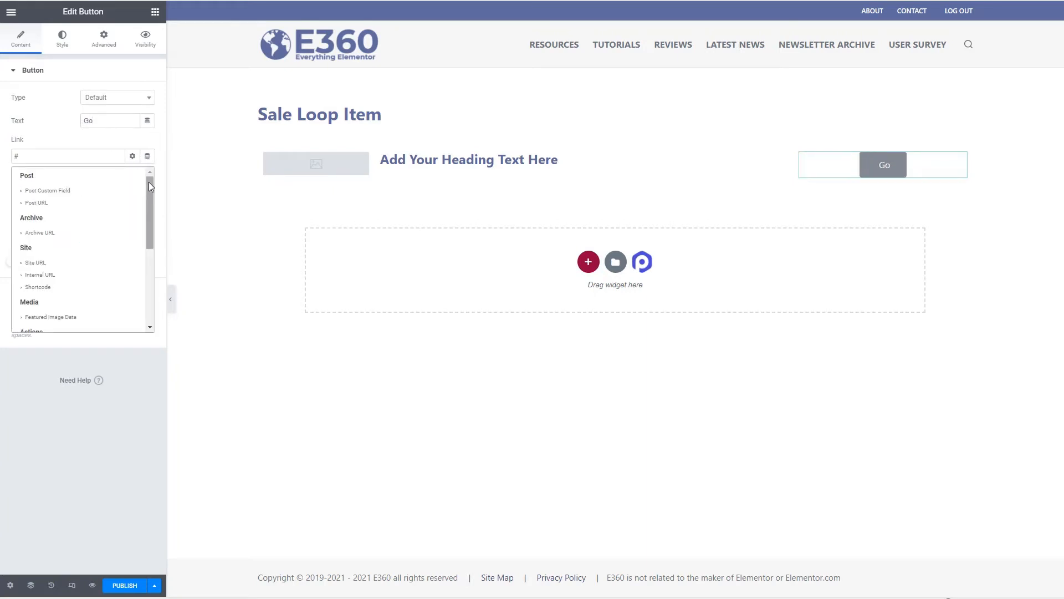
{"action": "left_click", "coordinate": [60, 195]}
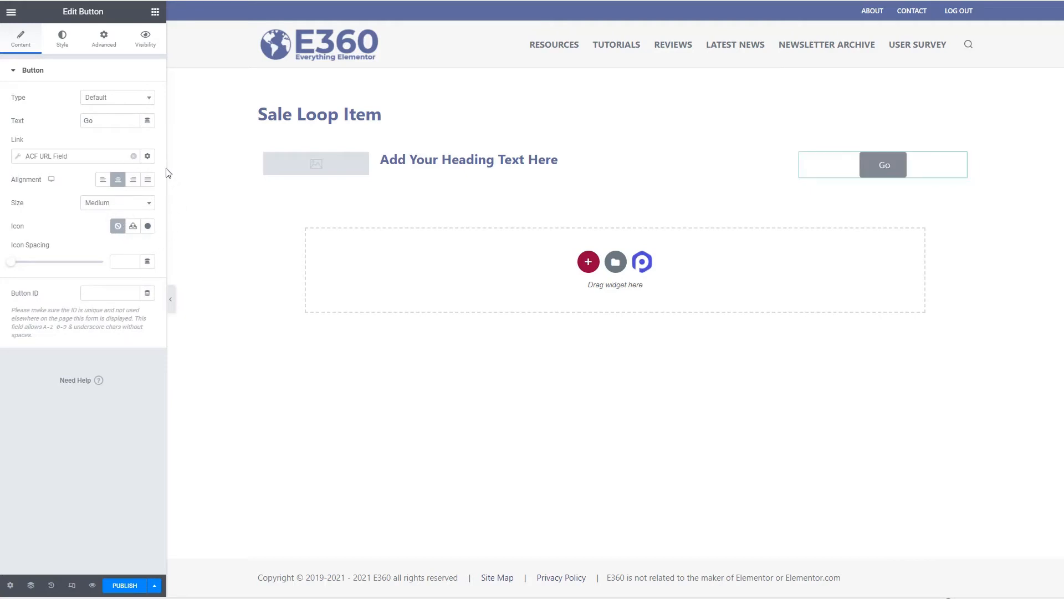
{"action": "left_click", "coordinate": [91, 209]}
{"action": "left_click", "coordinate": [89, 276]}
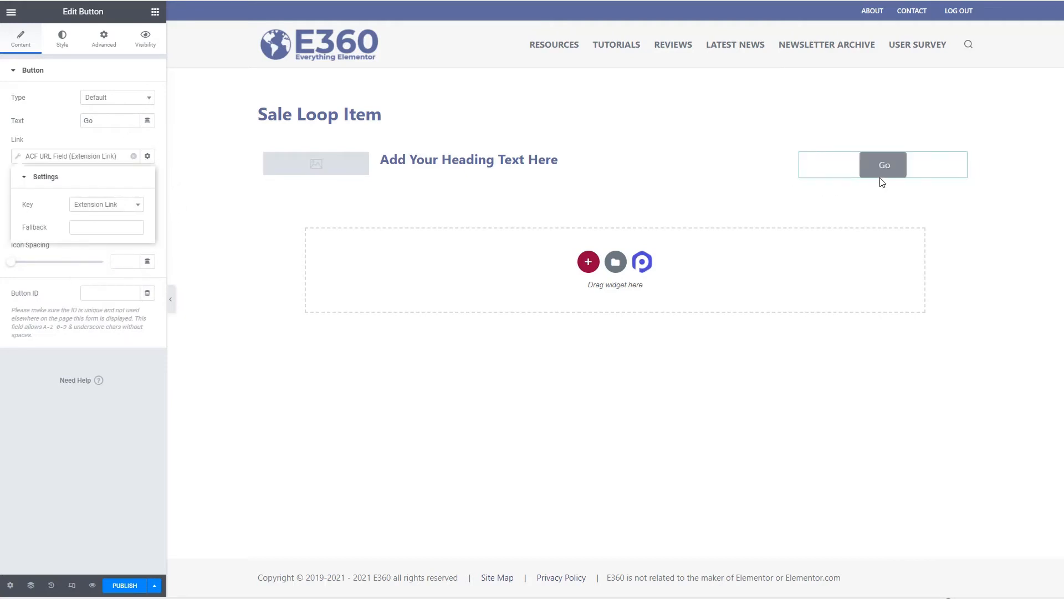
{"action": "left_click", "coordinate": [875, 178]}
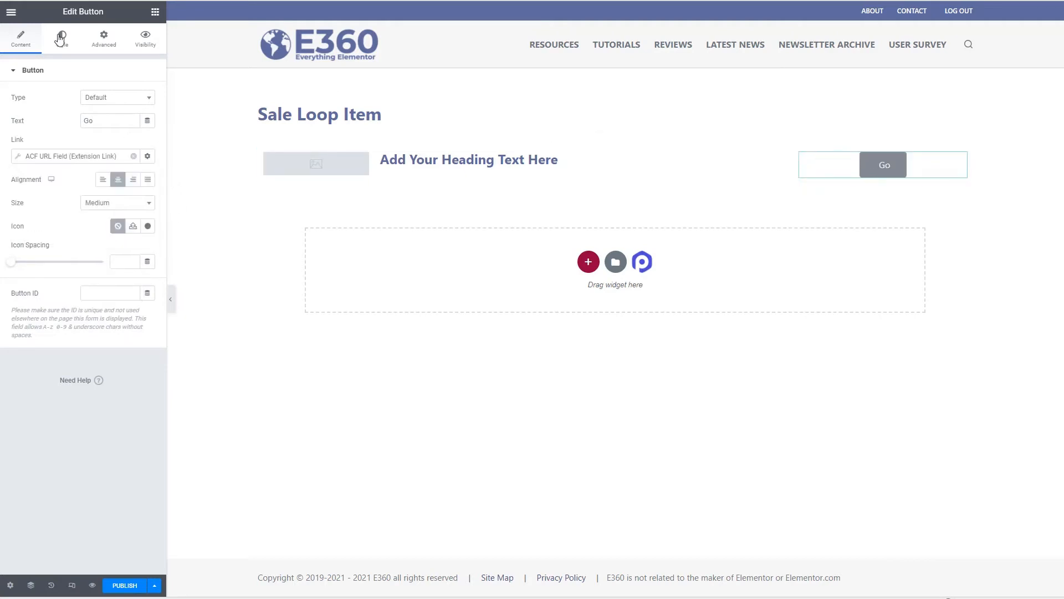
Set the Go button's typography to size 20 px and weight 600
{"action": "left_click", "coordinate": [62, 39]}
{"action": "left_click", "coordinate": [147, 97]}
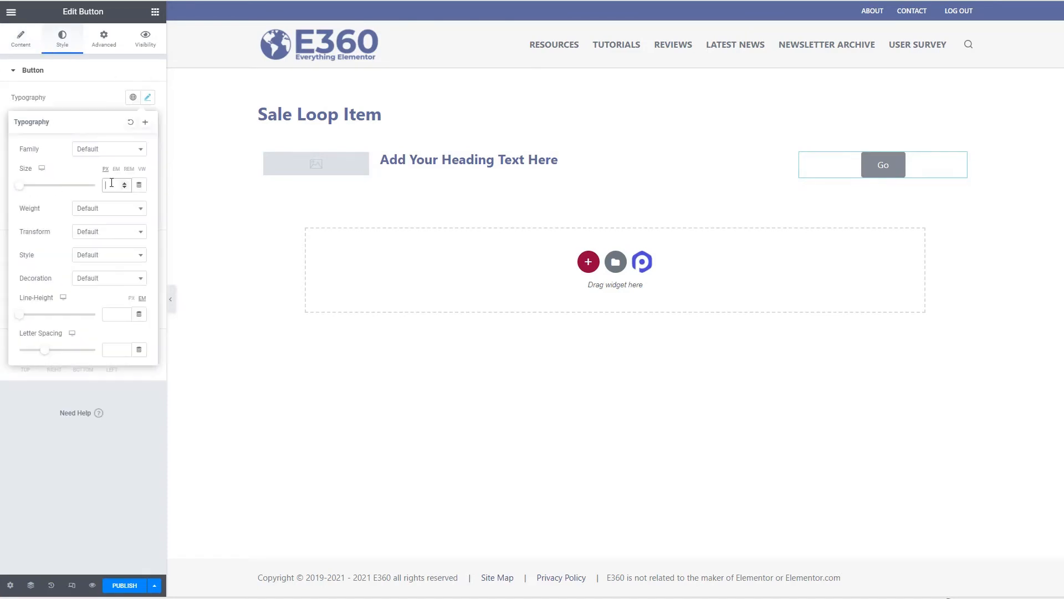
{"action": "type", "text": "20"}
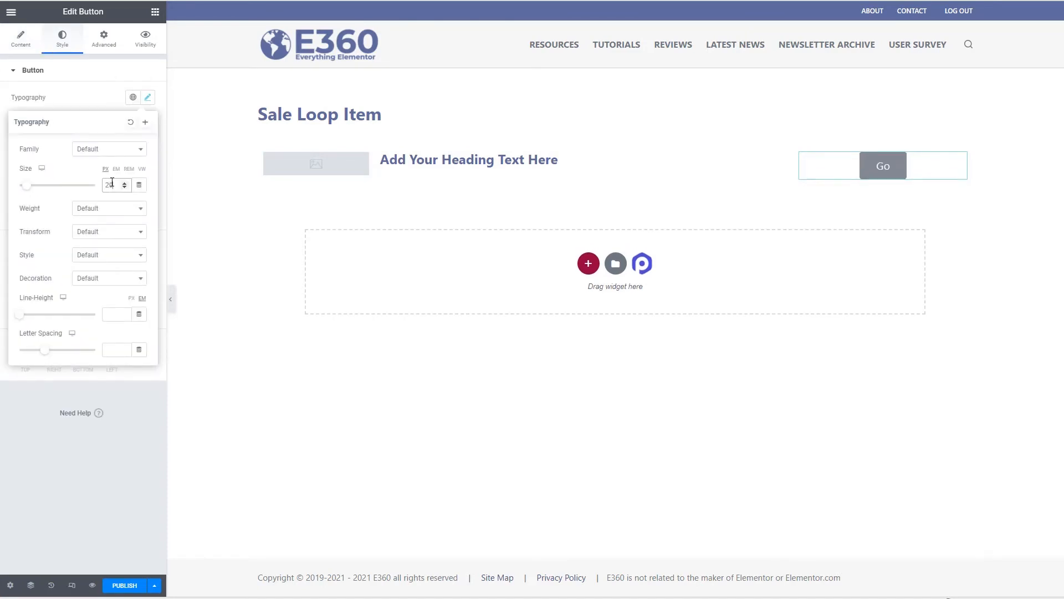
{"action": "left_click", "coordinate": [116, 209]}
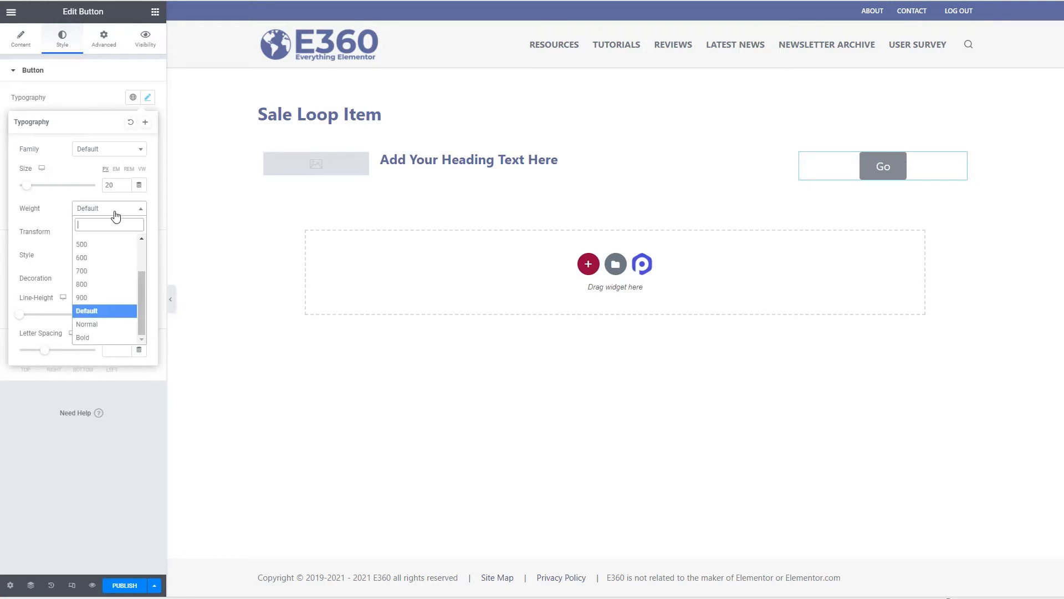
{"action": "left_click", "coordinate": [88, 258]}
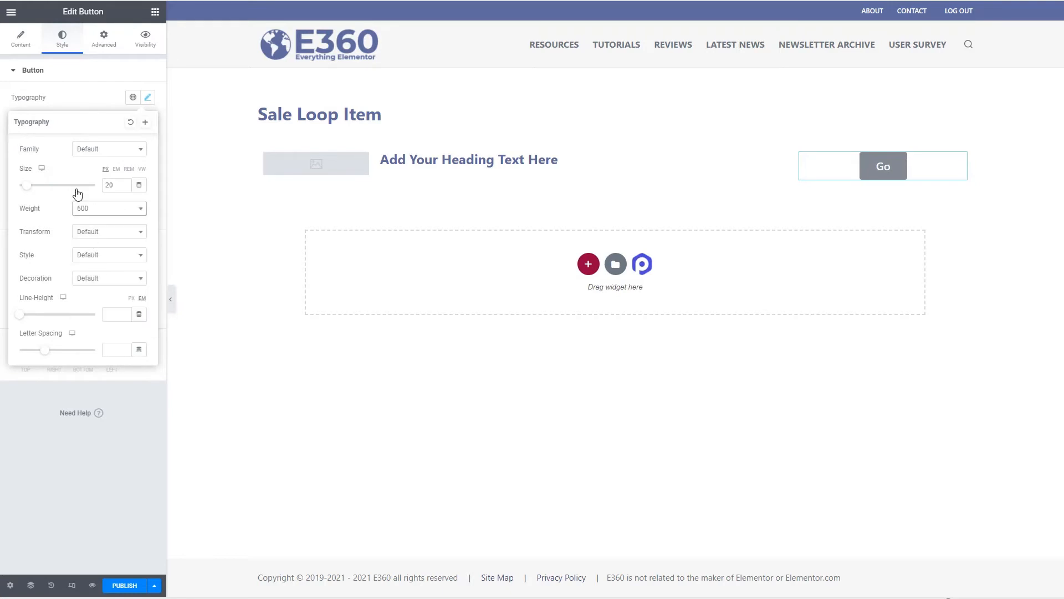
{"action": "left_click", "coordinate": [95, 105]}
Set the Go button's text to the global Theme Color Palette 4 and its background to the white global color
{"action": "left_click", "coordinate": [134, 167]}
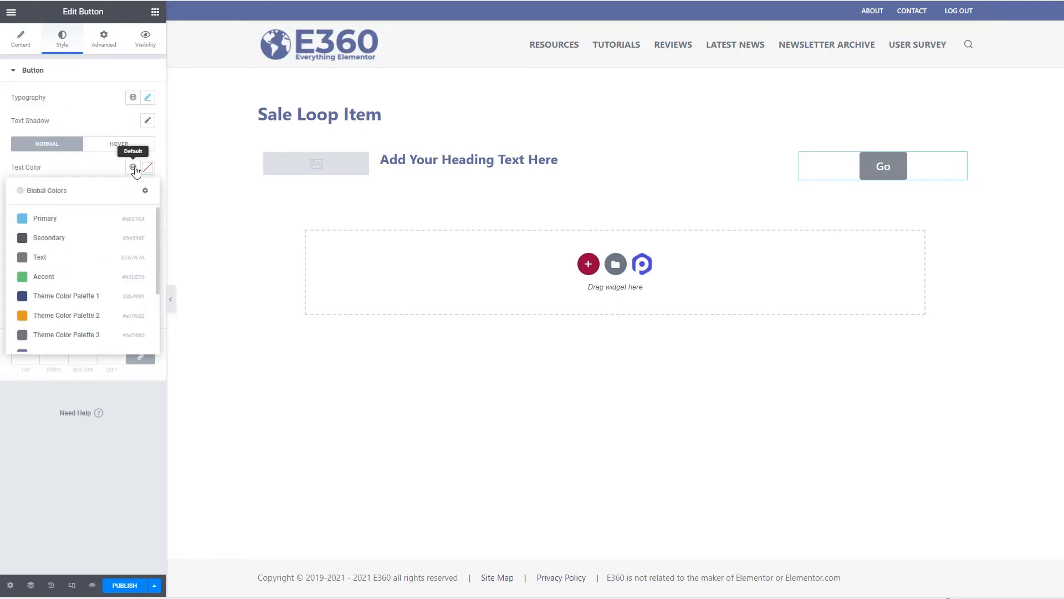
{"action": "scroll", "coordinate": [28, 264], "scroll_direction": "down", "scroll_amount": 2}
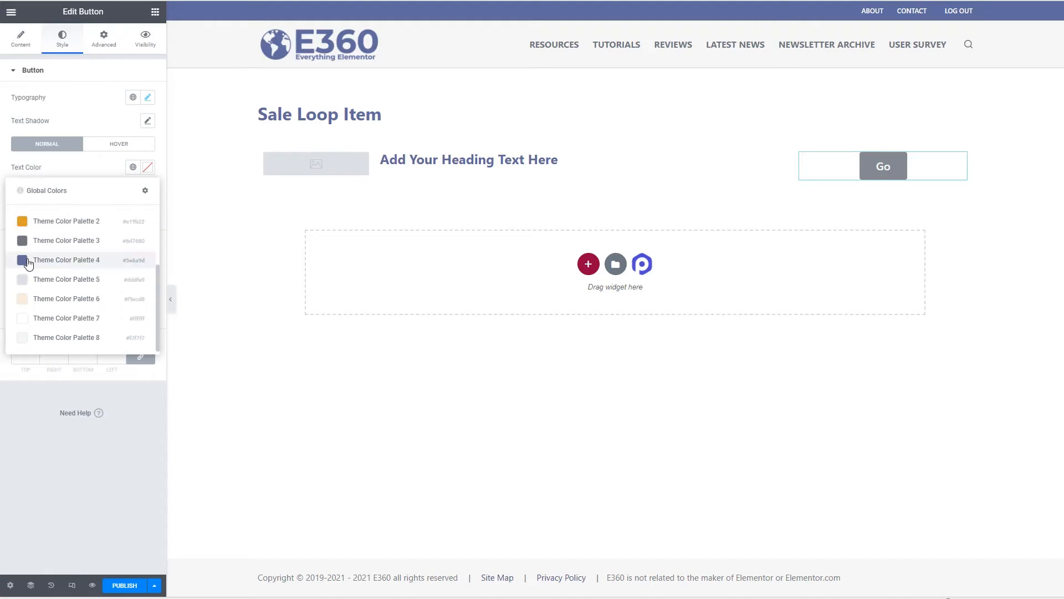
{"action": "left_click", "coordinate": [28, 261]}
{"action": "left_click", "coordinate": [134, 216]}
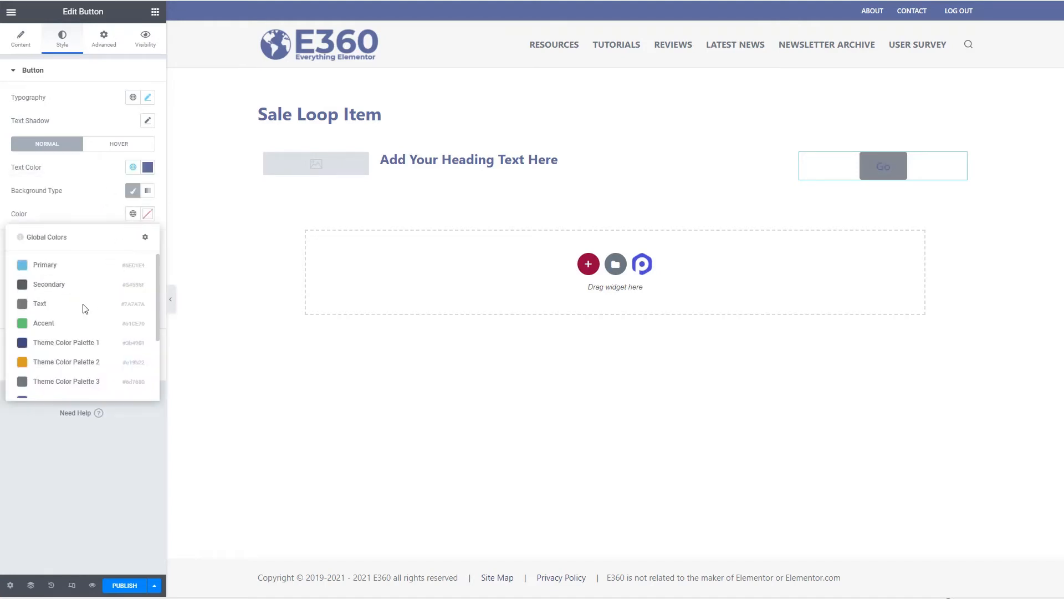
{"action": "left_click", "coordinate": [77, 346]}
Give the Go button a solid border of width 1 in Theme Color Palette 4 with a 4 px border radius
{"action": "left_click", "coordinate": [110, 248]}
{"action": "left_click", "coordinate": [109, 256]}
{"action": "left_click", "coordinate": [29, 280]}
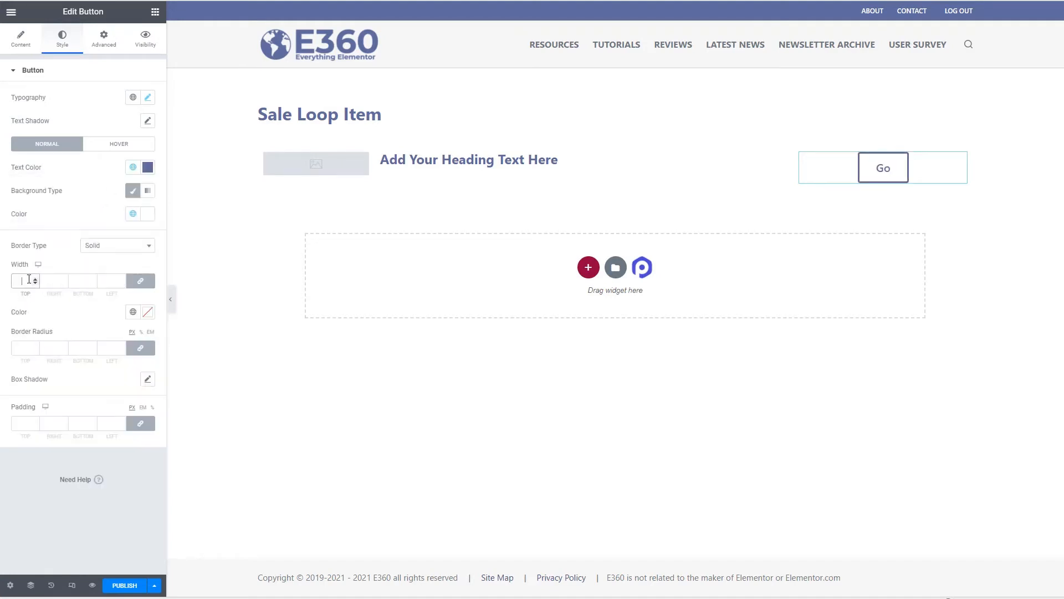
{"action": "type", "text": "1"}
{"action": "left_click", "coordinate": [133, 312]}
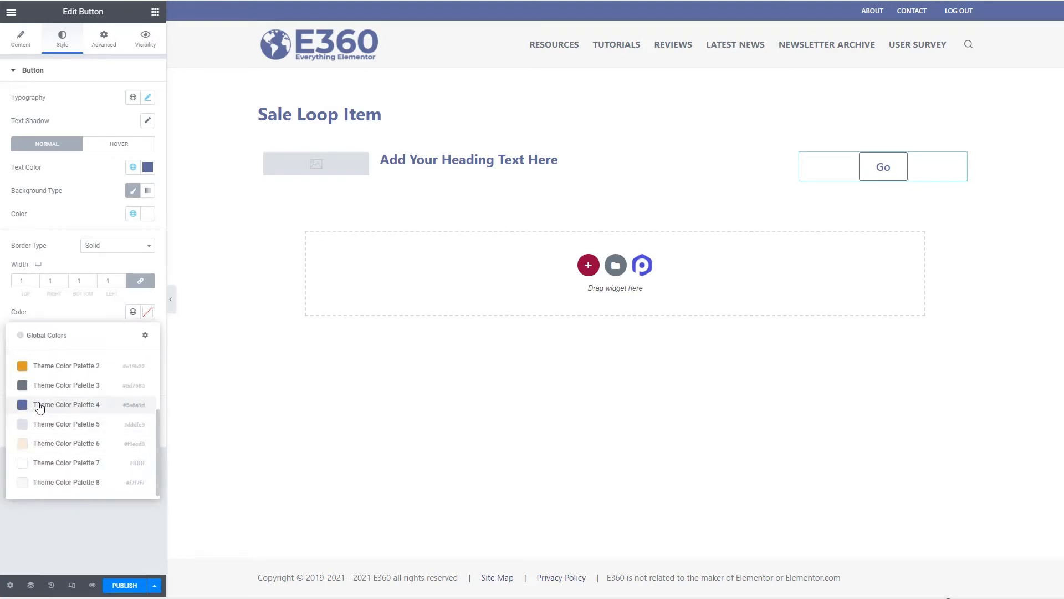
{"action": "left_click", "coordinate": [36, 405]}
{"action": "left_click", "coordinate": [24, 348]}
{"action": "type", "text": "4"}
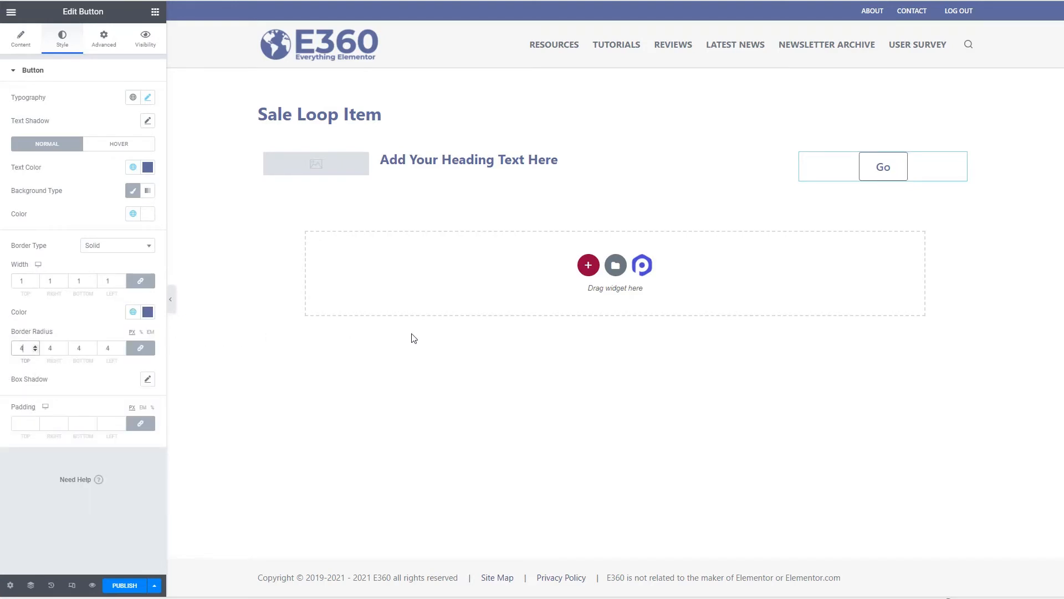
Narrow the button column to about 13% width and make the image column slightly narrower
{"action": "left_click_drag", "start_coordinate": [799, 171], "coordinate": [899, 170]}
{"action": "left_click_drag", "start_coordinate": [376, 174], "coordinate": [370, 173]}
Give the whole four-column section a classic background with the color #f7f7f7
{"action": "mouse_move", "coordinate": [609, 147]}
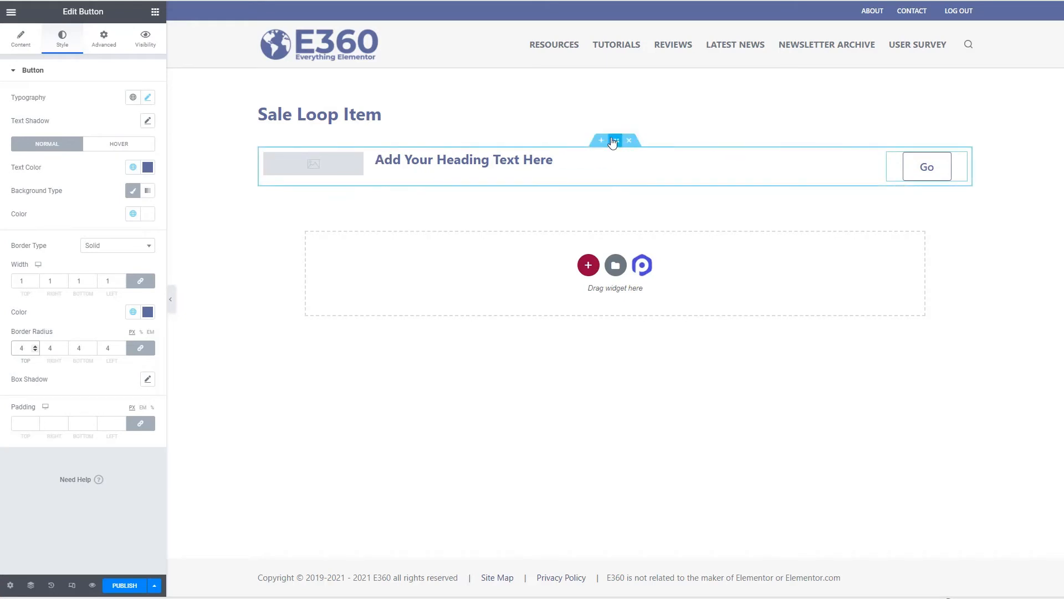
{"action": "left_click", "coordinate": [615, 142]}
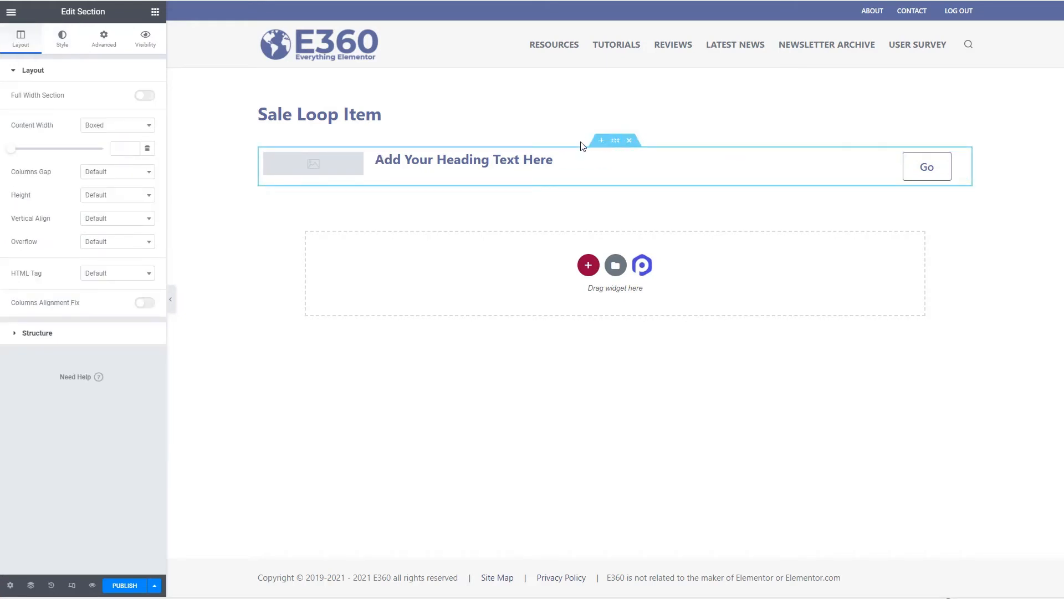
{"action": "left_click", "coordinate": [64, 41]}
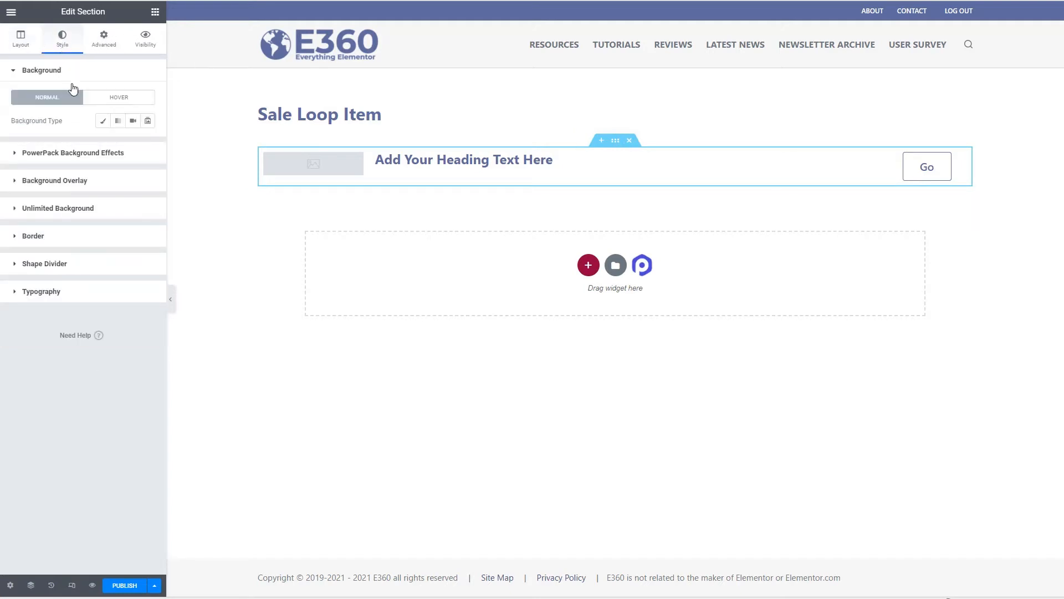
{"action": "left_click", "coordinate": [103, 122]}
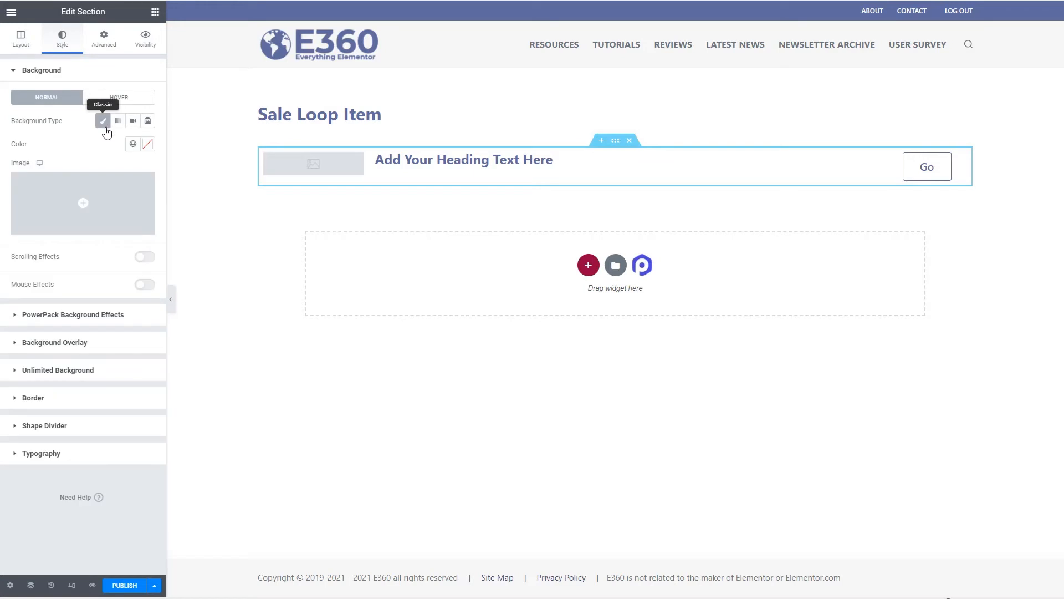
{"action": "left_click", "coordinate": [147, 144]}
{"action": "type", "text": "#f7f7f7"}
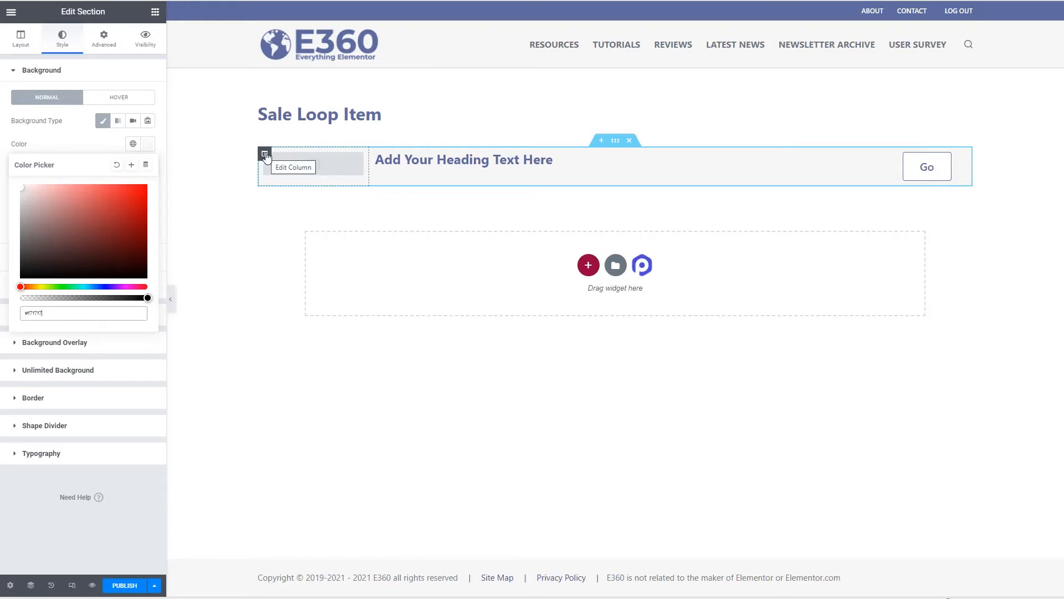
Give the image column a solid border of width 1 in the global Theme Color Palette 5
{"action": "left_click", "coordinate": [266, 156]}
{"action": "left_click", "coordinate": [65, 44]}
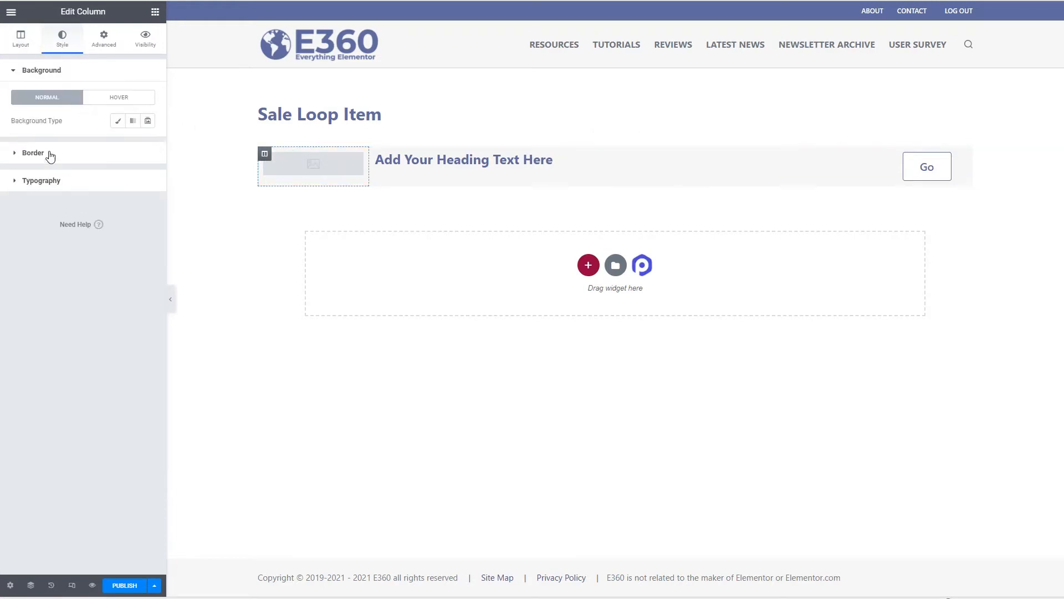
{"action": "left_click", "coordinate": [34, 150]}
{"action": "left_click", "coordinate": [111, 148]}
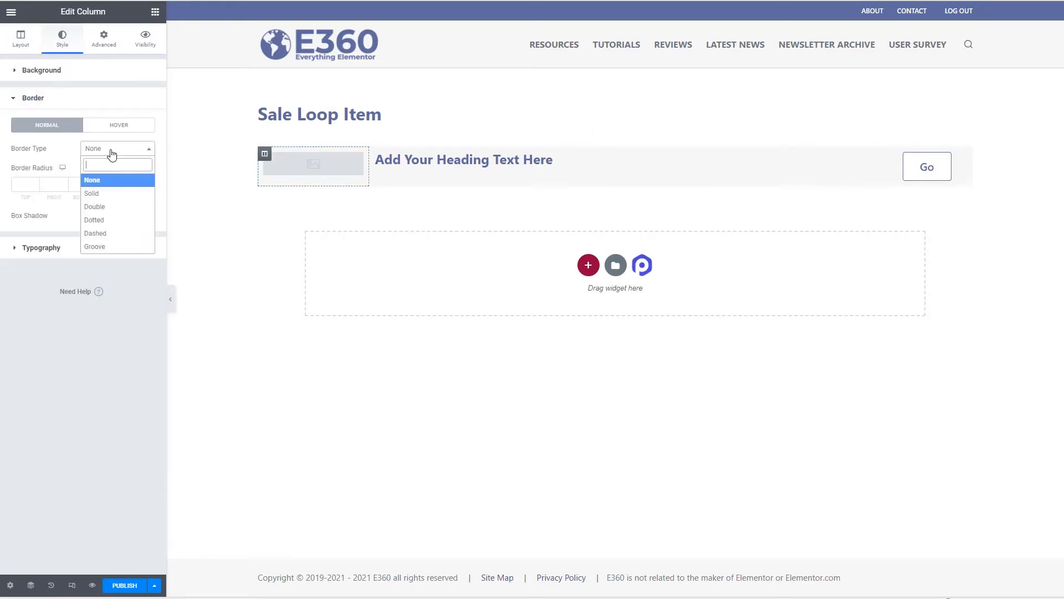
{"action": "left_click", "coordinate": [98, 190]}
{"action": "type", "text": "1"}
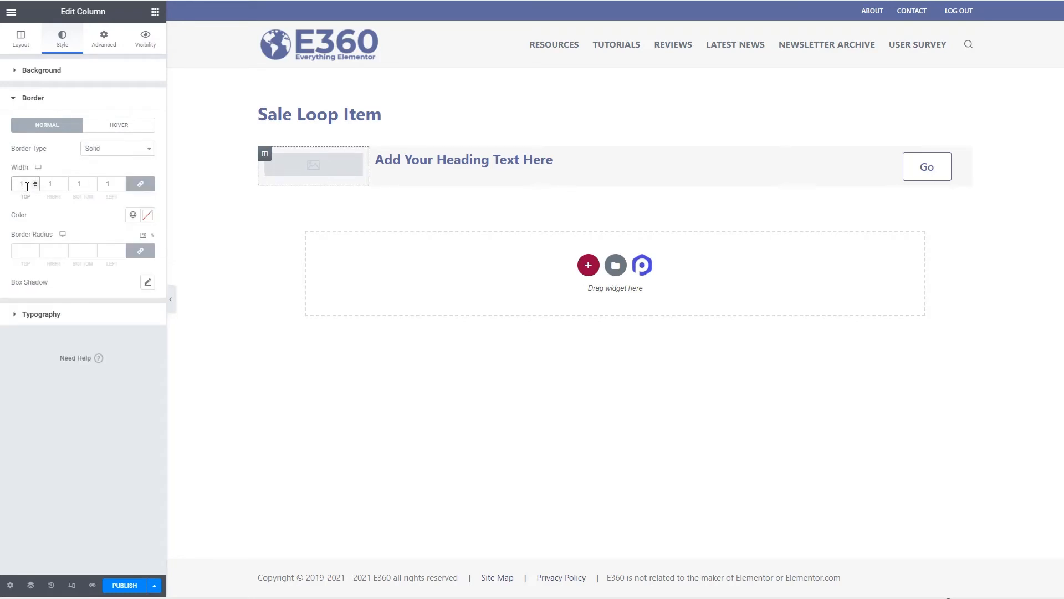
{"action": "left_click", "coordinate": [134, 215]}
{"action": "scroll", "coordinate": [88, 307], "scroll_direction": "down", "scroll_amount": 2}
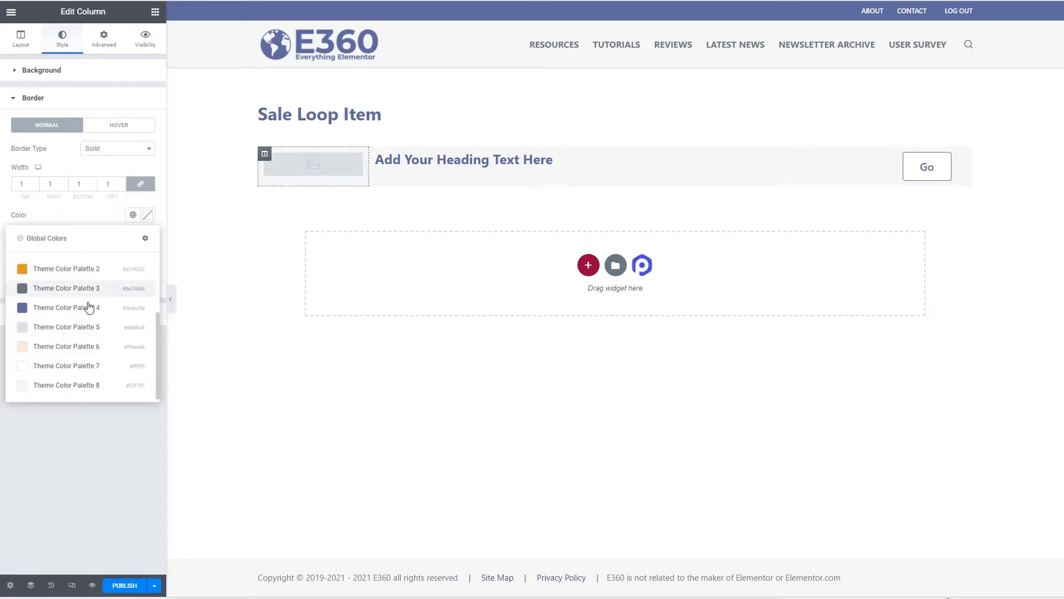
{"action": "left_click", "coordinate": [56, 329]}
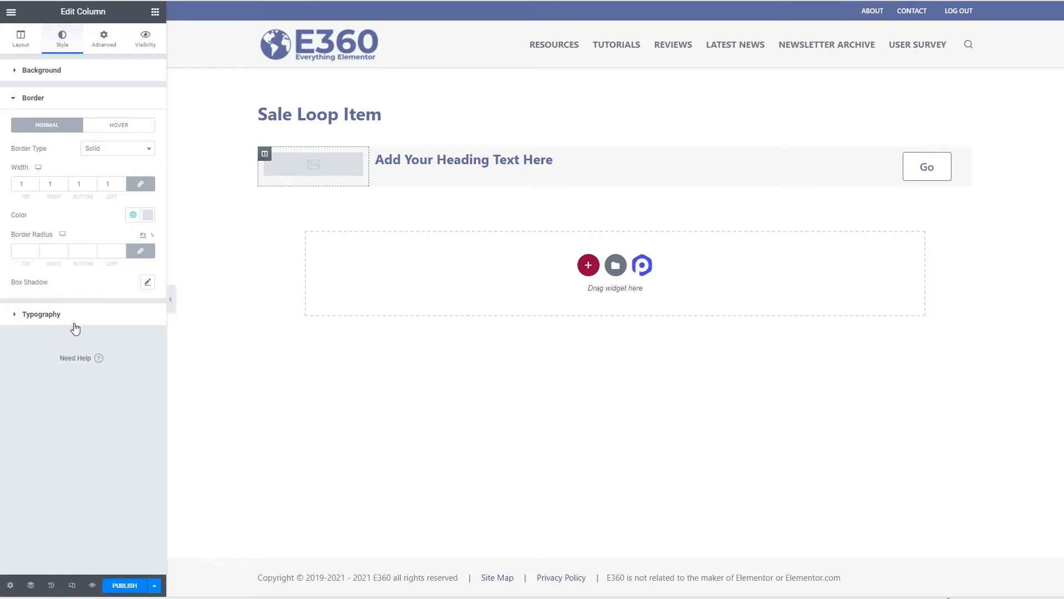
Give the heading column a solid border of width 1 in Theme Color Palette 5
{"action": "left_click", "coordinate": [375, 154]}
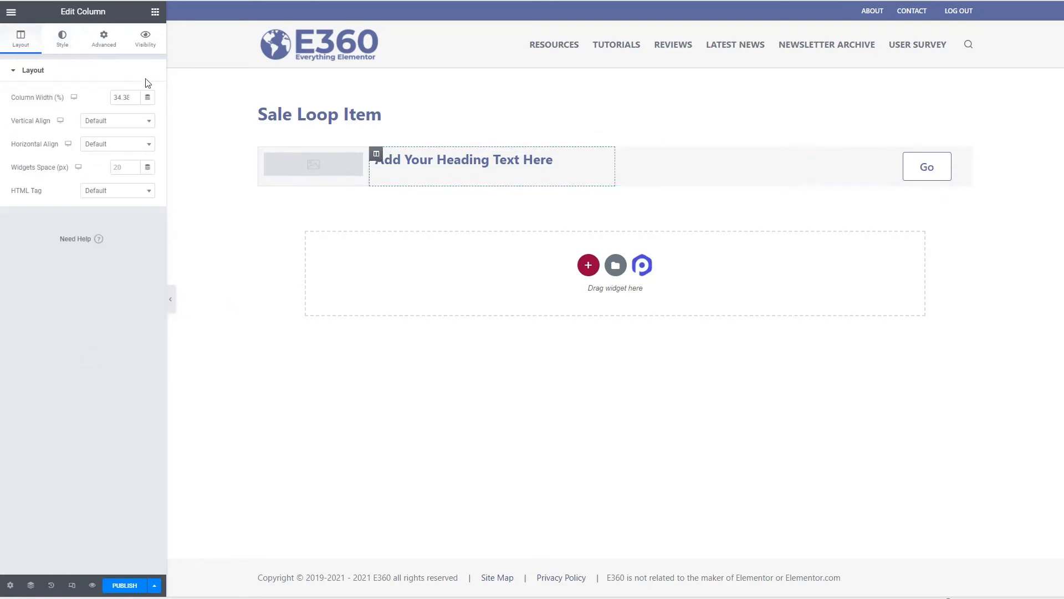
{"action": "left_click", "coordinate": [62, 42]}
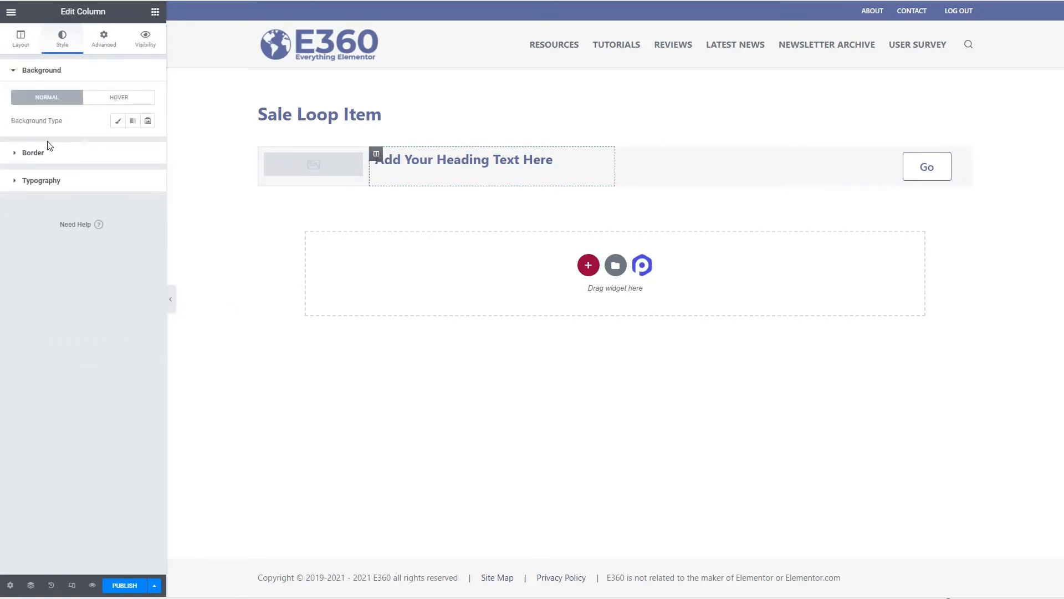
{"action": "left_click", "coordinate": [39, 153]}
{"action": "left_click", "coordinate": [113, 148]}
{"action": "left_click", "coordinate": [91, 193]}
{"action": "left_click", "coordinate": [18, 187]}
{"action": "type", "text": "1"}
{"action": "left_click", "coordinate": [133, 217]}
{"action": "scroll", "coordinate": [94, 319], "scroll_direction": "down", "scroll_amount": 3}
{"action": "left_click", "coordinate": [93, 325]}
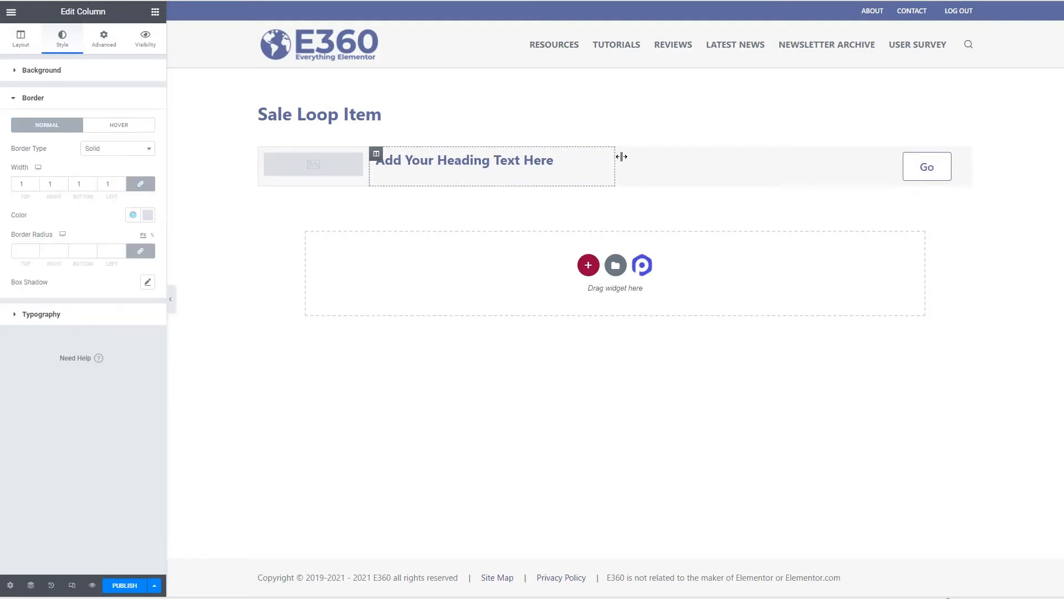
Give the promotional message column a solid border of width 1 in Theme Color Palette 5
{"action": "left_click", "coordinate": [625, 165]}
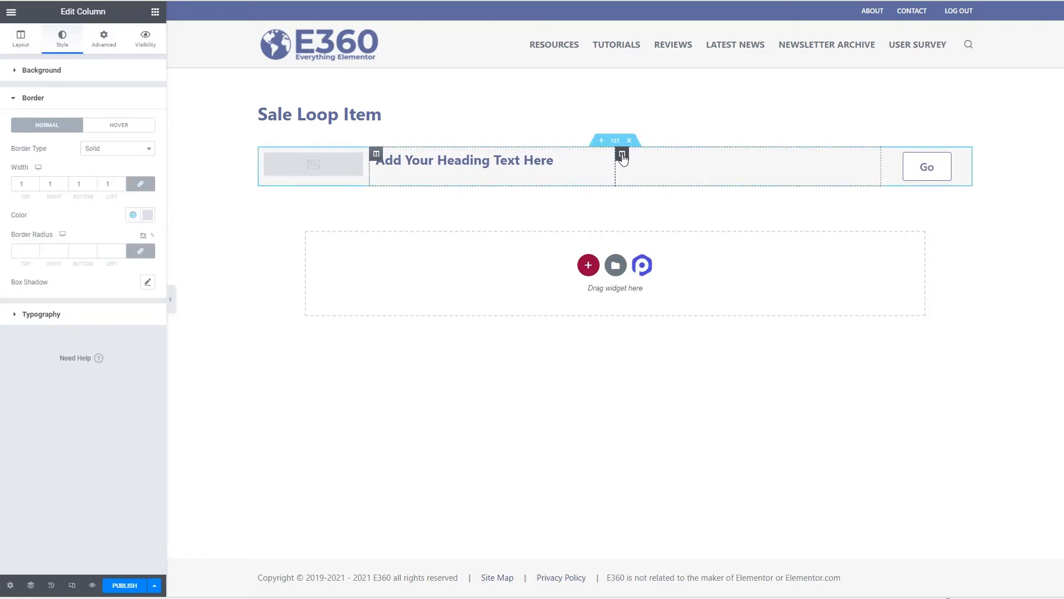
{"action": "left_click", "coordinate": [62, 38]}
{"action": "left_click", "coordinate": [39, 152]}
{"action": "left_click", "coordinate": [116, 148]}
{"action": "left_click", "coordinate": [92, 192]}
{"action": "left_click", "coordinate": [17, 186]}
{"action": "type", "text": "1"}
{"action": "left_click", "coordinate": [133, 215]}
{"action": "scroll", "coordinate": [92, 289], "scroll_direction": "down", "scroll_amount": 3}
{"action": "left_click", "coordinate": [92, 325]}
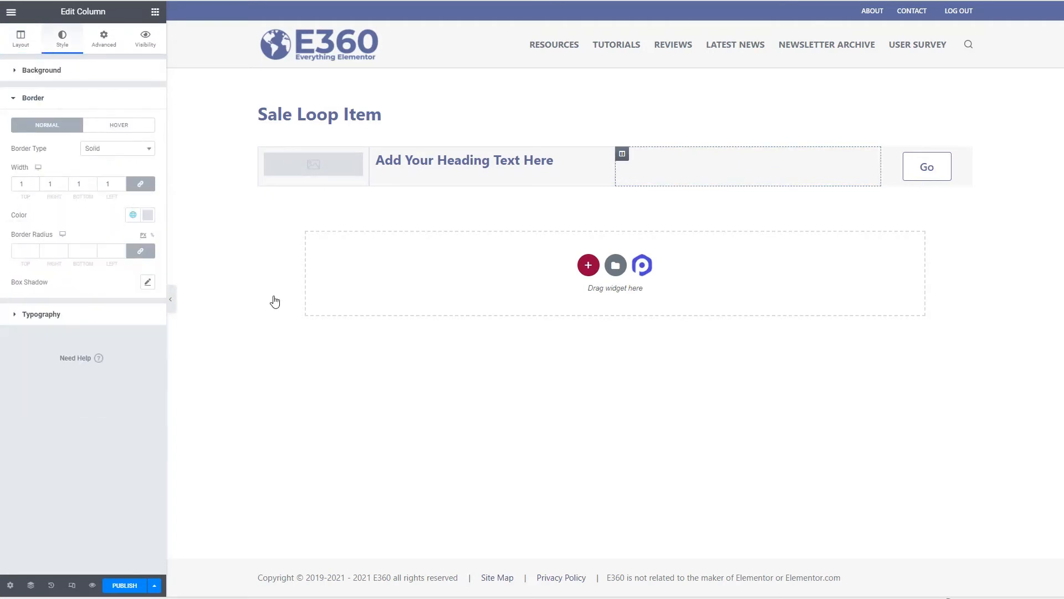
Give the Go button column a solid border of width 1 in Theme Color Palette 5
{"action": "left_click", "coordinate": [888, 154]}
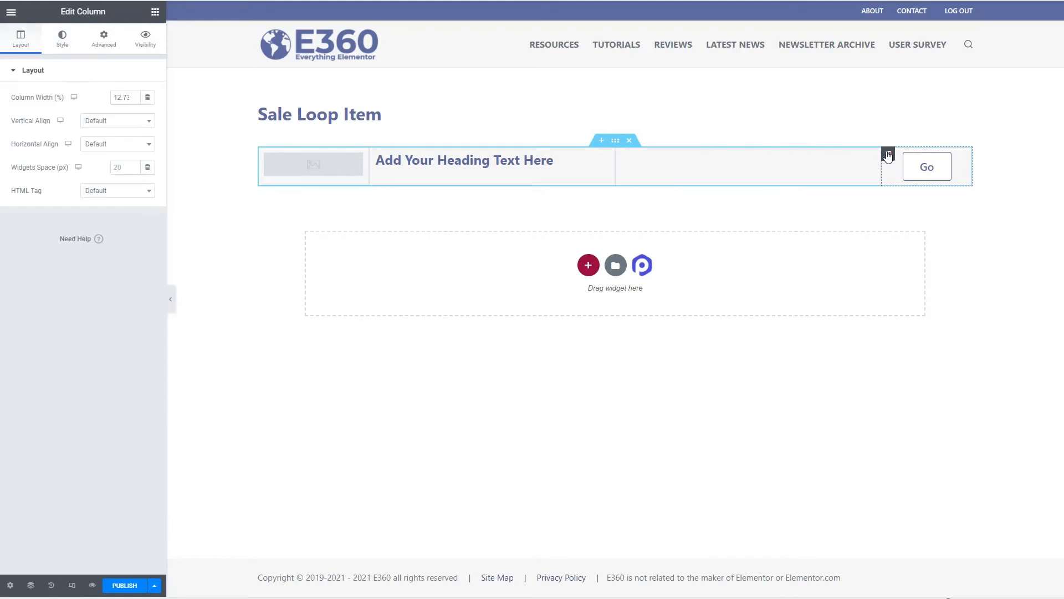
{"action": "left_click", "coordinate": [62, 37]}
{"action": "left_click", "coordinate": [33, 151]}
{"action": "left_click", "coordinate": [100, 150]}
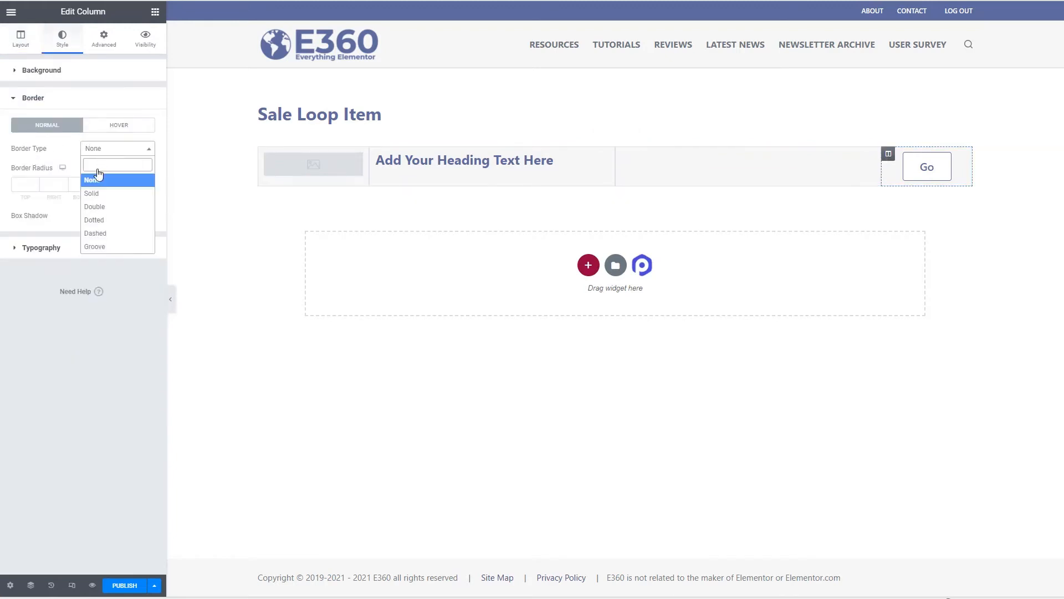
{"action": "left_click", "coordinate": [97, 192]}
{"action": "left_click", "coordinate": [24, 186]}
{"action": "type", "text": "1"}
{"action": "left_click", "coordinate": [133, 214]}
{"action": "left_click", "coordinate": [72, 332]}
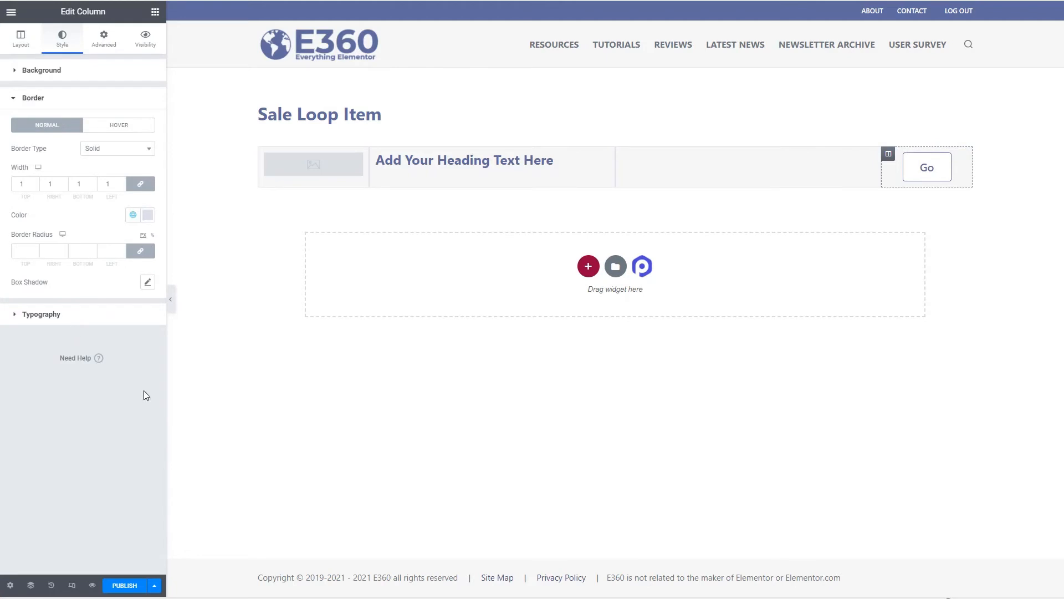
Set the template's dynamic content preview to the Extension type with Astra Growth Bundle, and apply the preview
{"action": "left_click", "coordinate": [10, 585]}
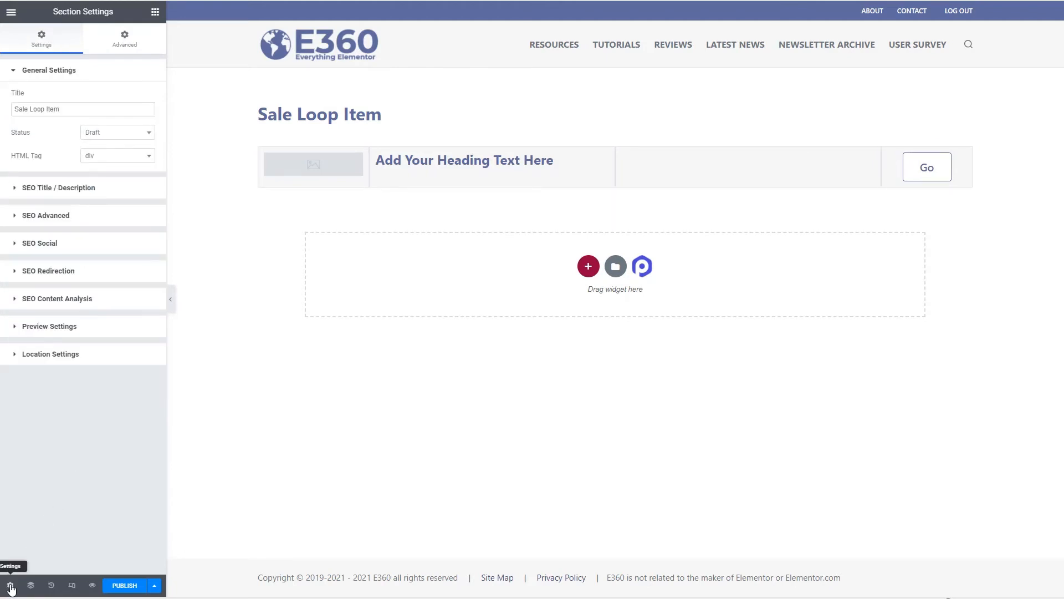
{"action": "left_click", "coordinate": [20, 326]}
{"action": "left_click", "coordinate": [63, 275]}
{"action": "scroll", "coordinate": [67, 346], "scroll_direction": "down", "scroll_amount": 5}
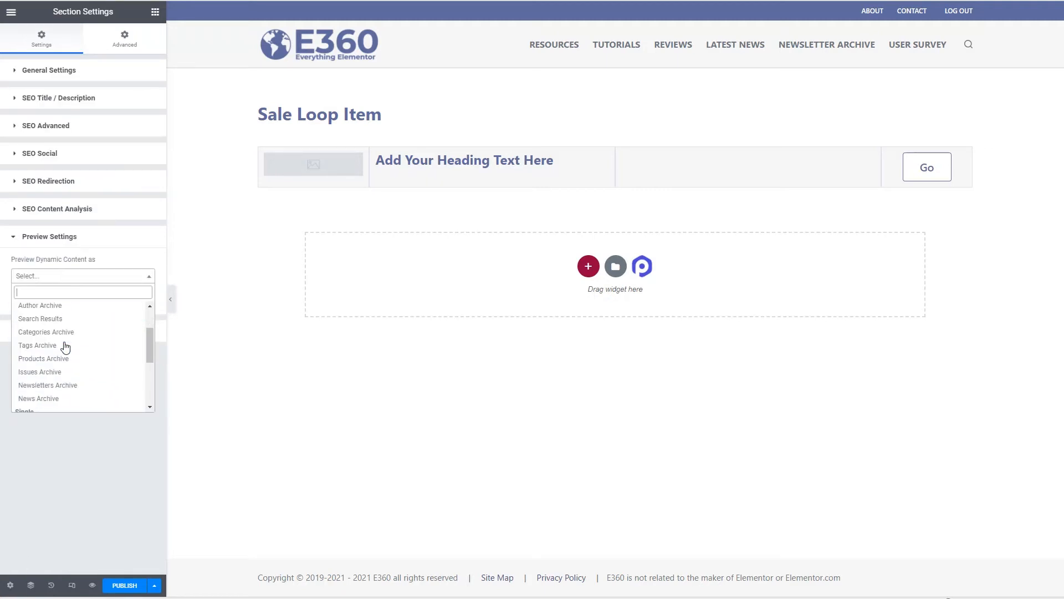
{"action": "scroll", "coordinate": [68, 346], "scroll_direction": "down", "scroll_amount": 2}
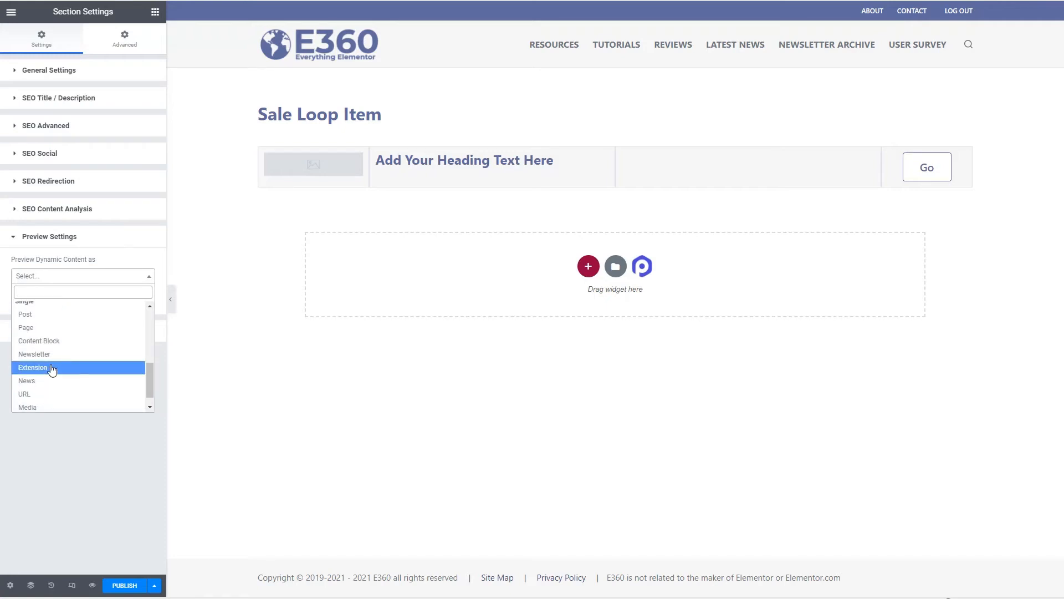
{"action": "left_click", "coordinate": [52, 367]}
{"action": "left_click", "coordinate": [61, 305]}
{"action": "type", "text": "astra"}
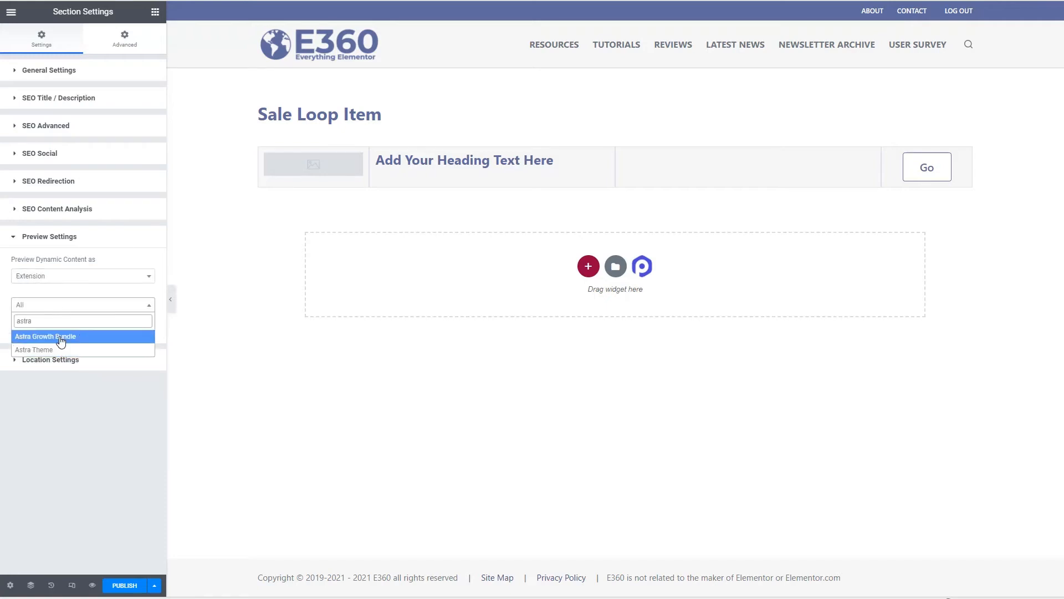
{"action": "left_click", "coordinate": [58, 337]}
{"action": "left_click", "coordinate": [131, 332]}
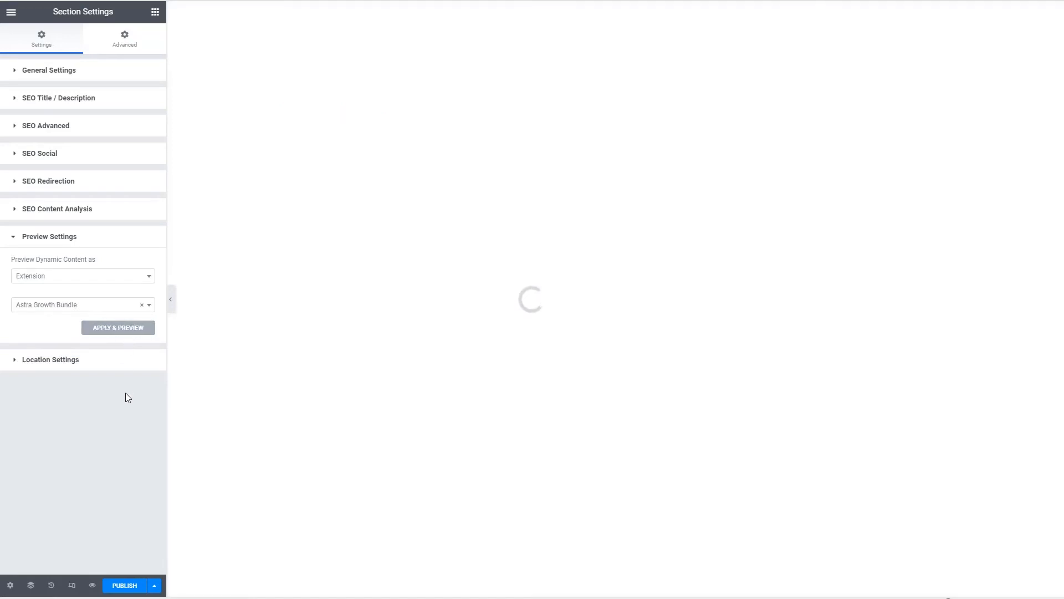
Give the featured image a custom size of 100 x 100 and center it in its column
{"action": "left_click", "coordinate": [298, 186]}
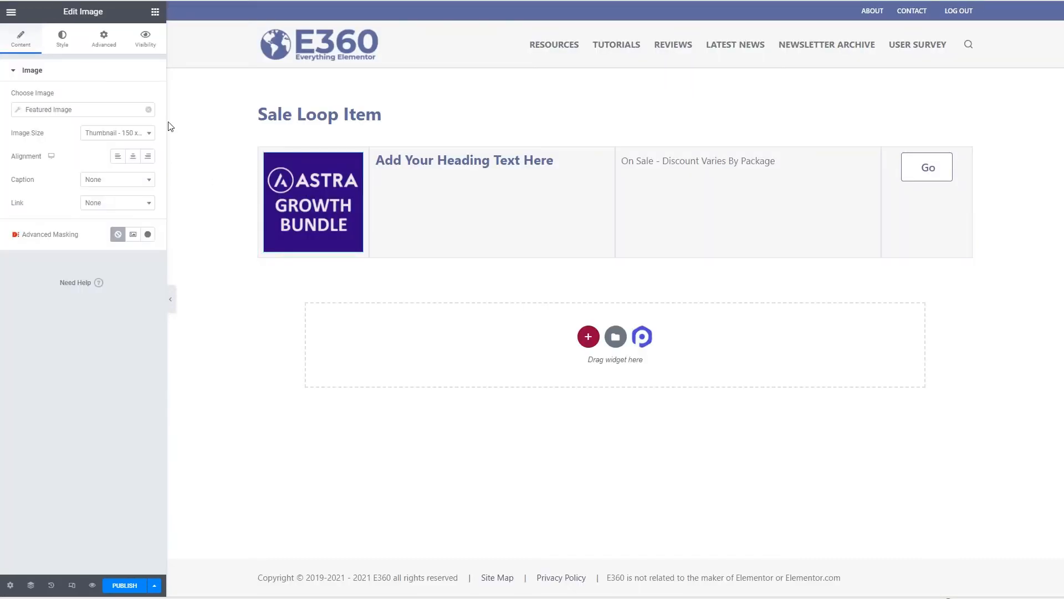
{"action": "left_click", "coordinate": [113, 134]}
{"action": "scroll", "coordinate": [133, 195], "scroll_direction": "down", "scroll_amount": 3}
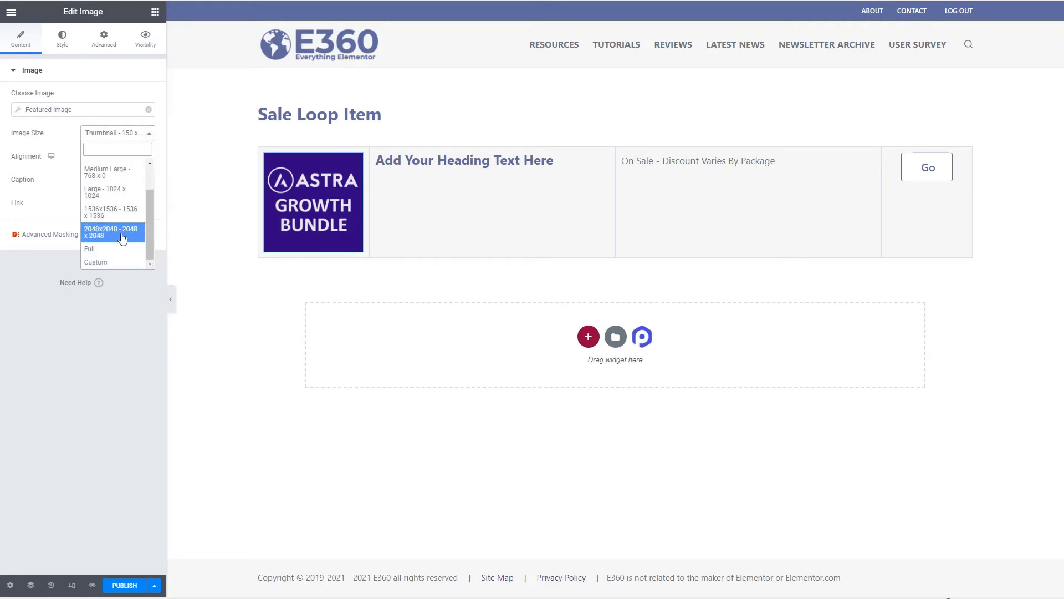
{"action": "left_click", "coordinate": [112, 263]}
{"action": "left_click", "coordinate": [89, 189]}
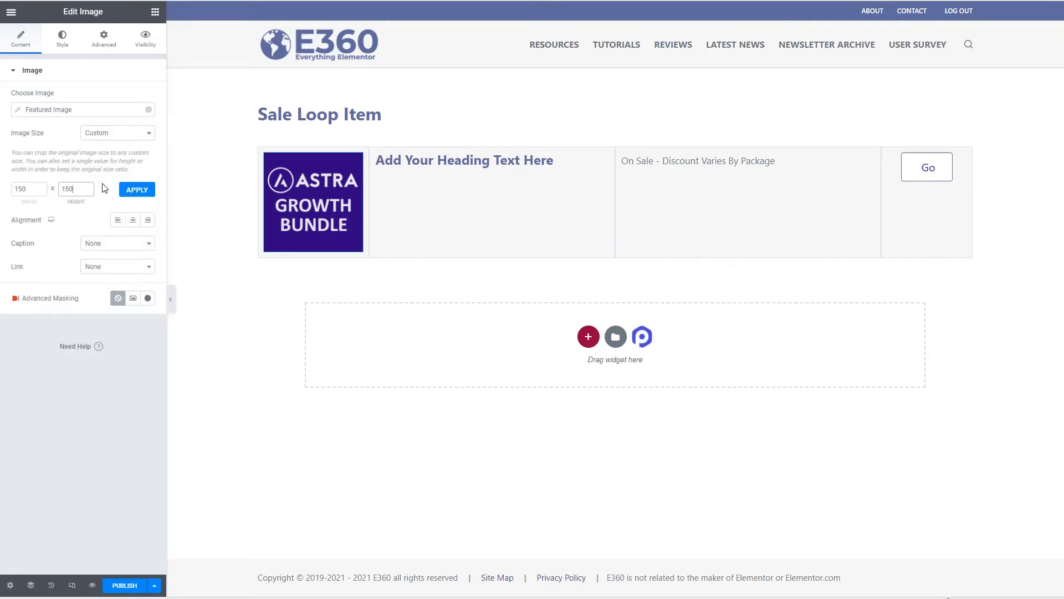
{"action": "left_click", "coordinate": [133, 221]}
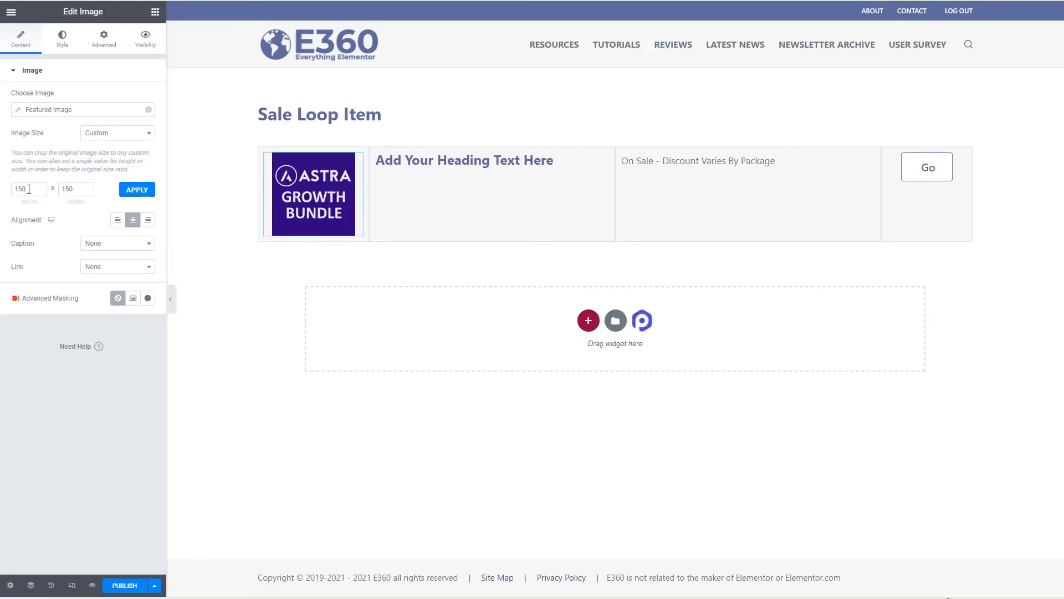
{"action": "left_click_drag", "start_coordinate": [21, 188], "coordinate": [32, 189]}
{"action": "type", "text": "00"}
{"action": "key", "text": "Tab"}
{"action": "type", "text": "100"}
{"action": "left_click", "coordinate": [137, 189]}
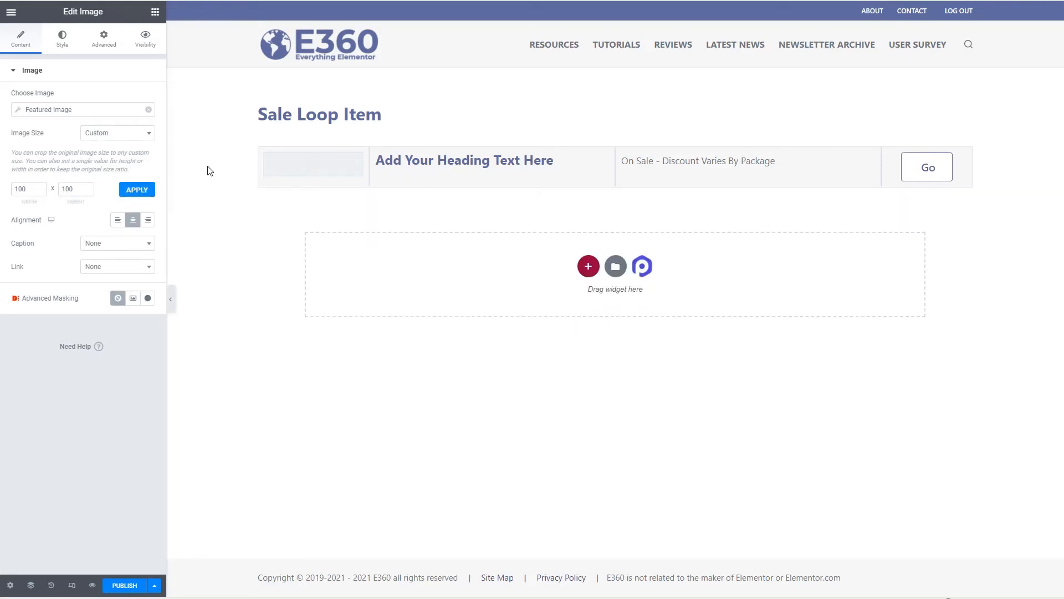
Set the vertical alignment of the section containing the four columns to Middle
{"action": "left_click", "coordinate": [616, 141]}
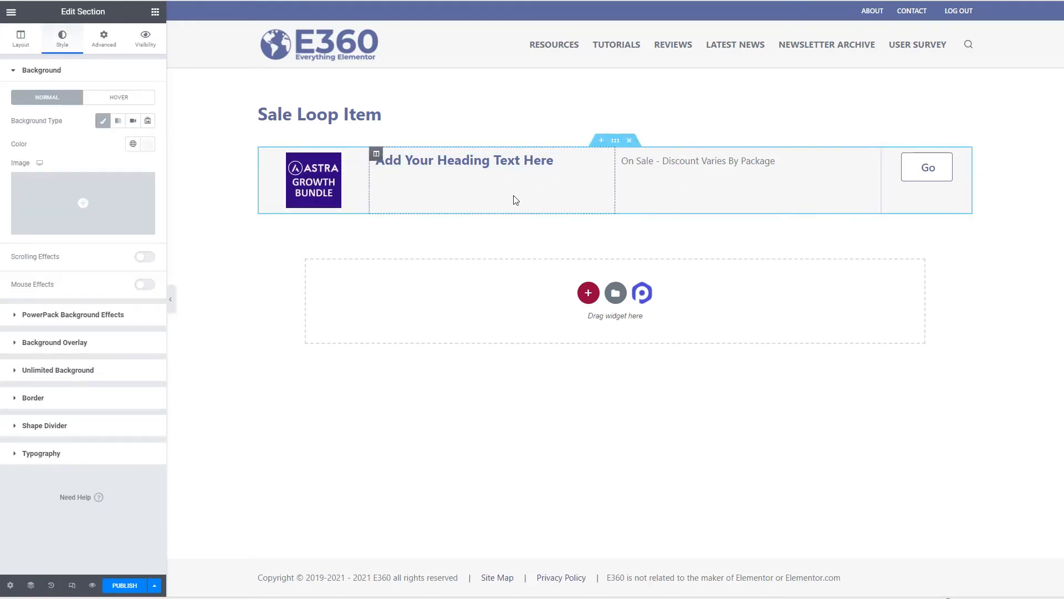
{"action": "left_click", "coordinate": [21, 38]}
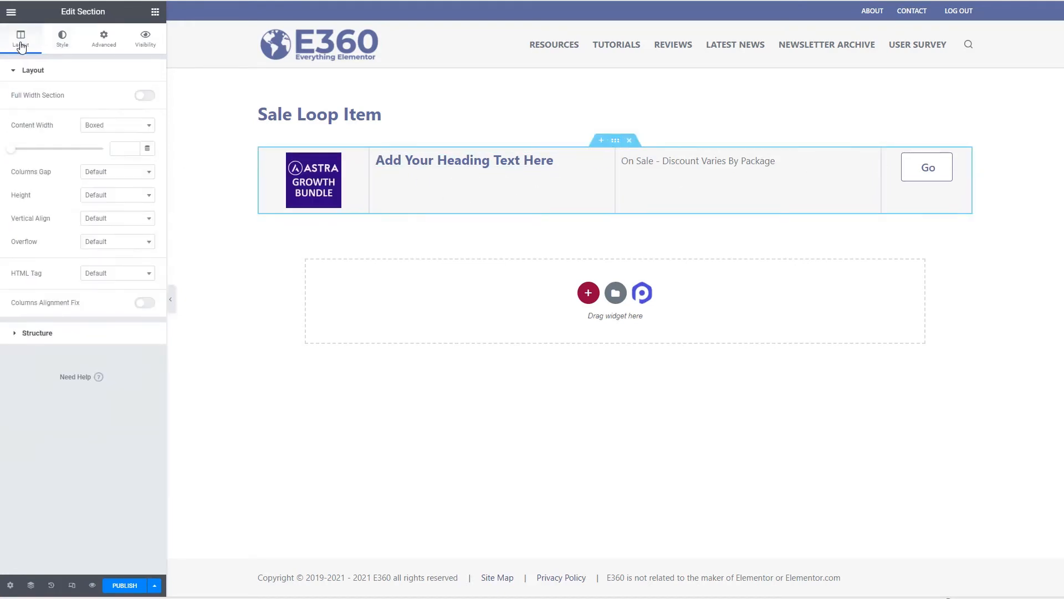
{"action": "left_click", "coordinate": [126, 221]}
{"action": "left_click", "coordinate": [111, 281]}
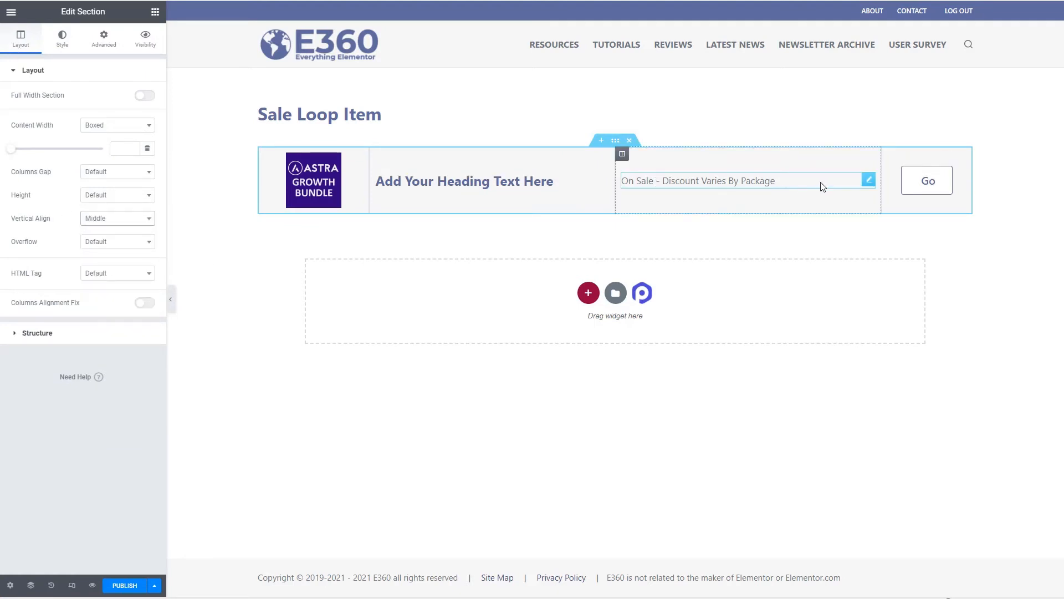
Set the promotional message text's typography to size 20 px with a heavier font weight
{"action": "left_click", "coordinate": [869, 179]}
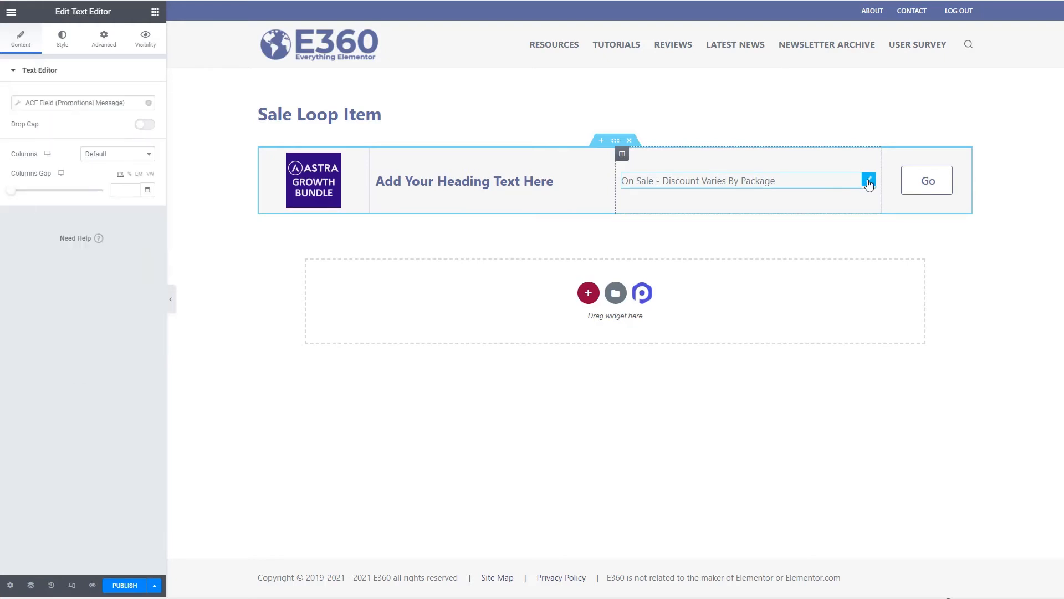
{"action": "left_click", "coordinate": [64, 38]}
{"action": "left_click", "coordinate": [147, 144]}
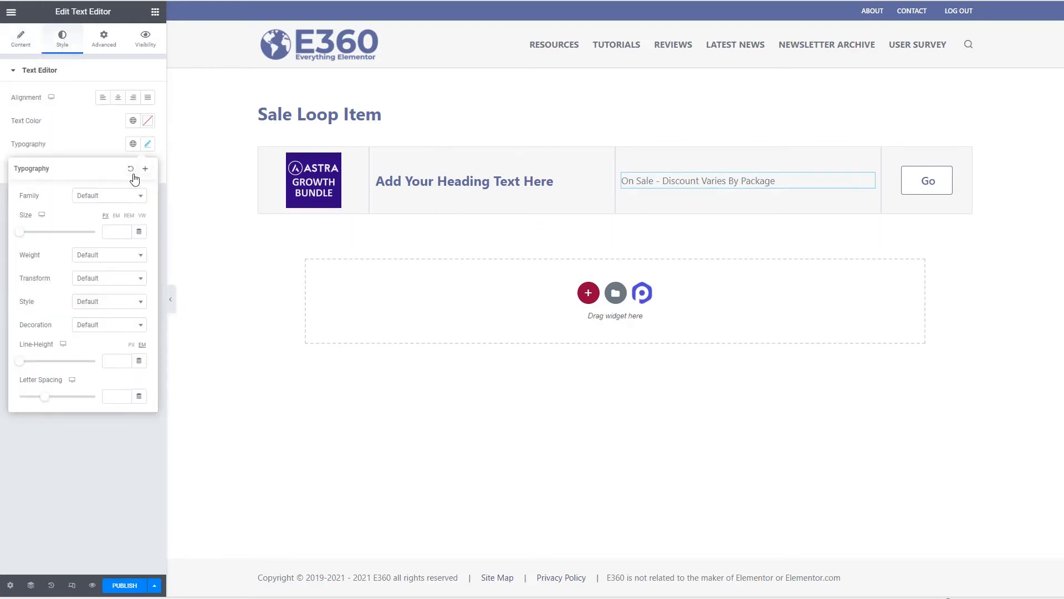
{"action": "left_click", "coordinate": [113, 232]}
{"action": "type", "text": "20"}
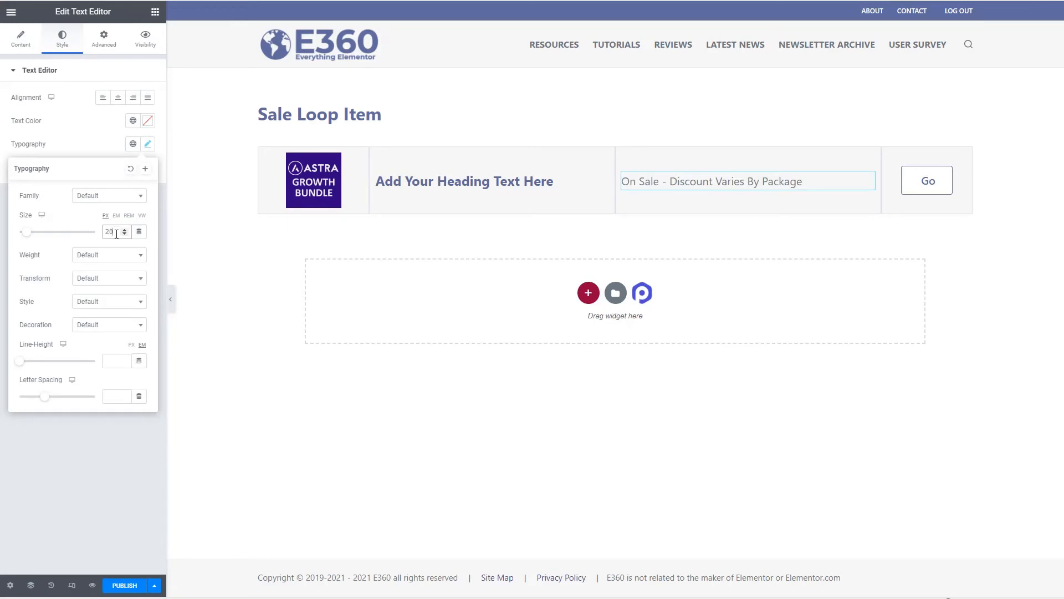
{"action": "left_click", "coordinate": [109, 256]}
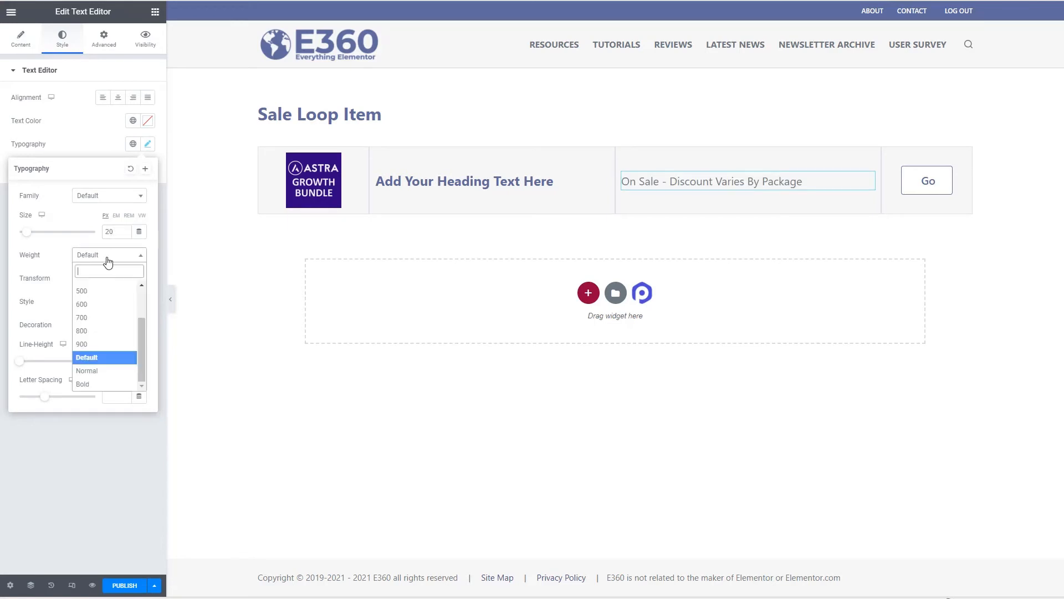
{"action": "left_click", "coordinate": [98, 317]}
{"action": "left_click", "coordinate": [235, 240]}
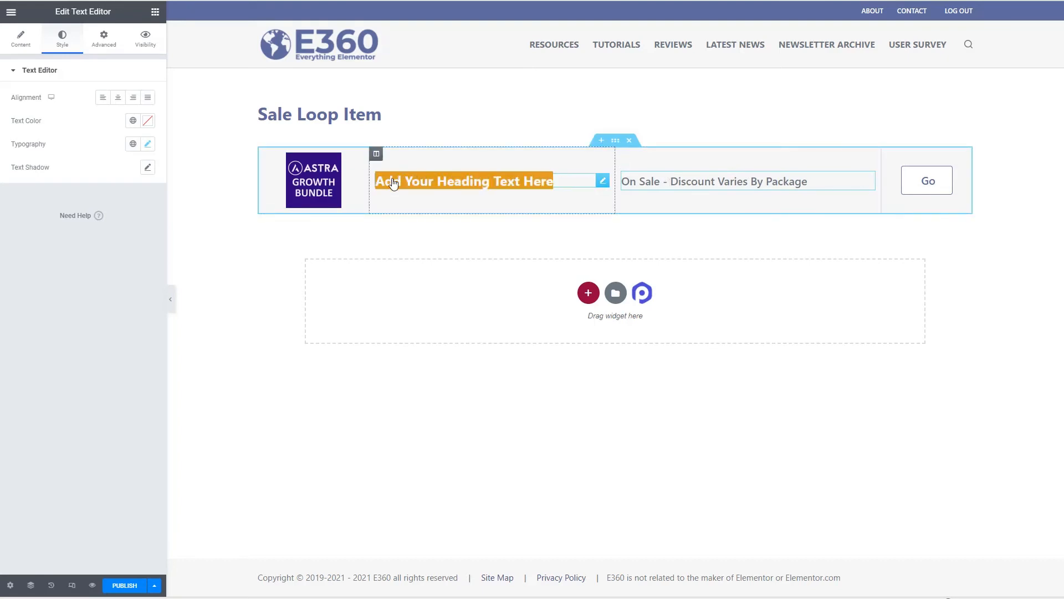
Publish the Sale Loop Item template and exit to the WordPress dashboard
{"action": "left_click", "coordinate": [124, 585]}
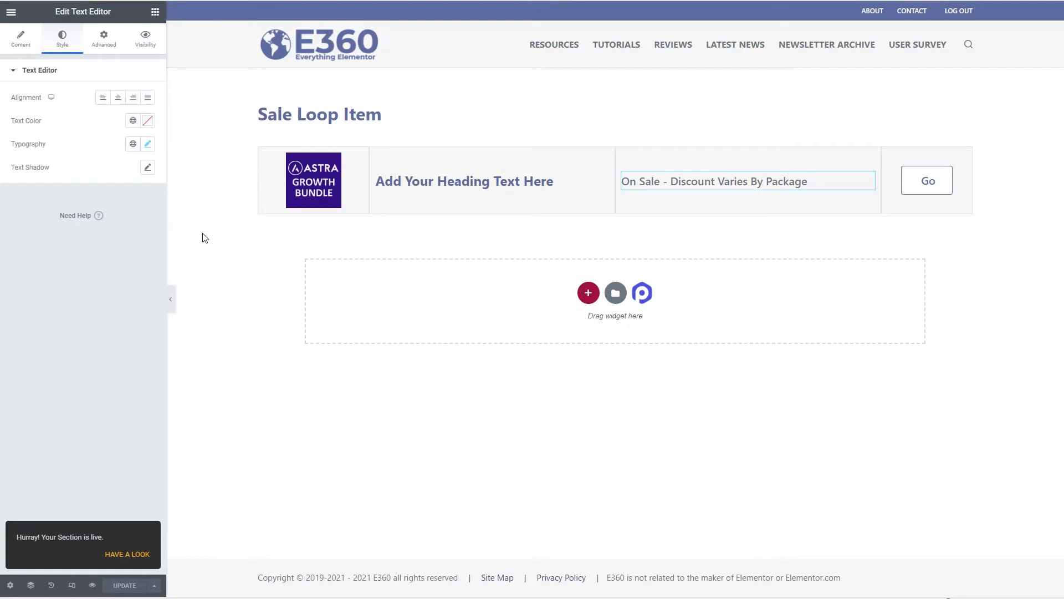
{"action": "left_click", "coordinate": [11, 16]}
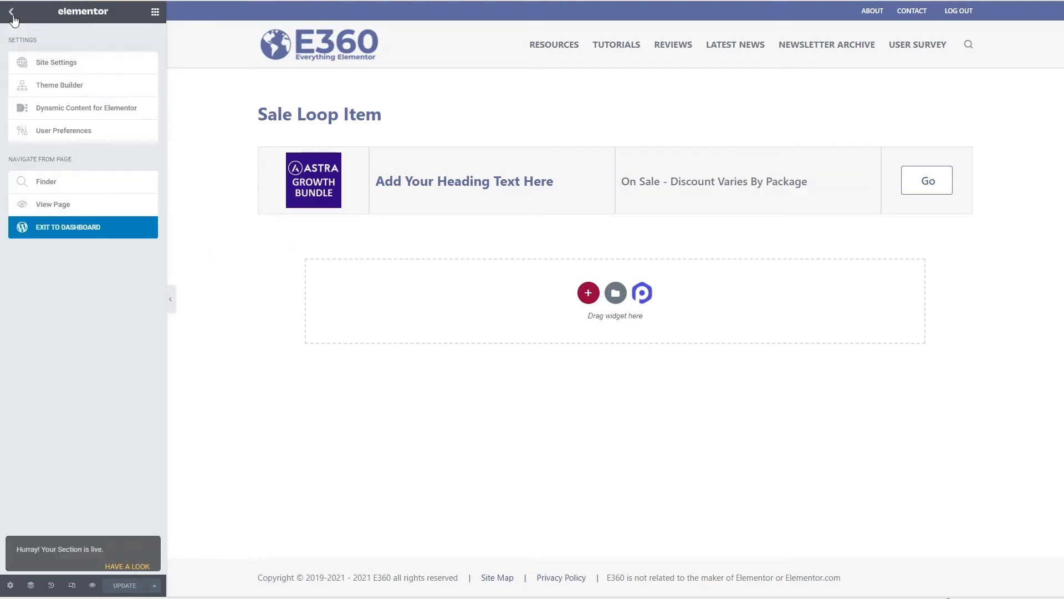
{"action": "left_click", "coordinate": [59, 230]}
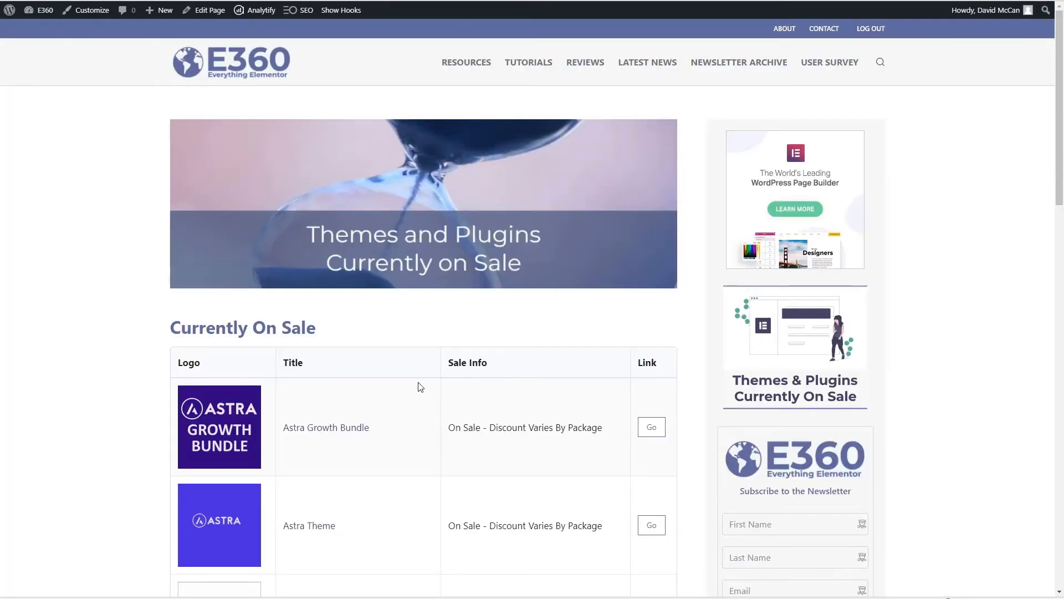
Open the Currently On Sale page for editing and remove the heading and Ninja Tables blocks below the banner image
{"action": "scroll", "coordinate": [312, 383], "scroll_direction": "down", "scroll_amount": 2}
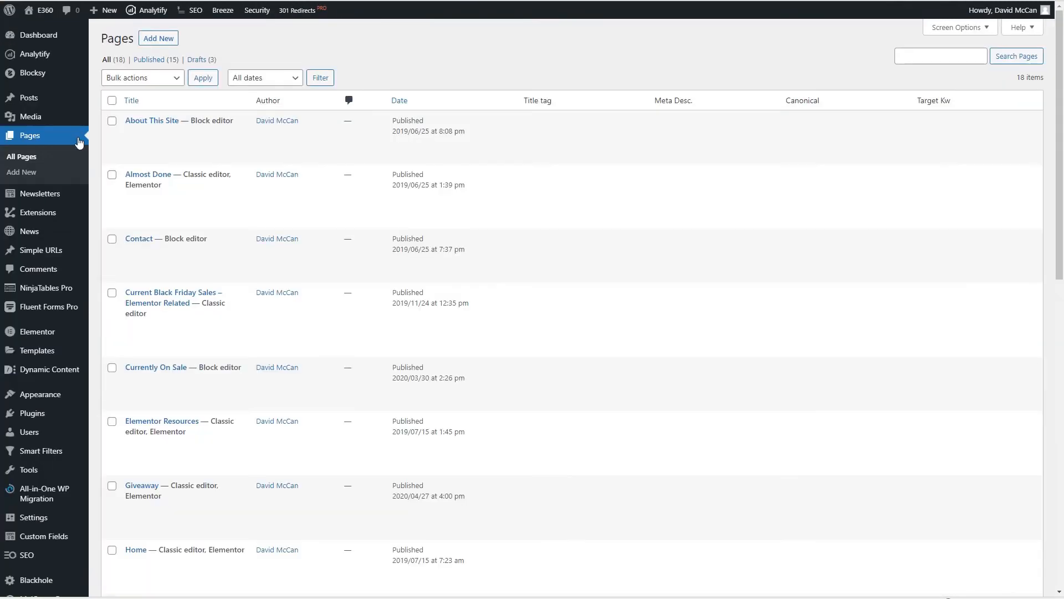
{"action": "left_click", "coordinate": [168, 372]}
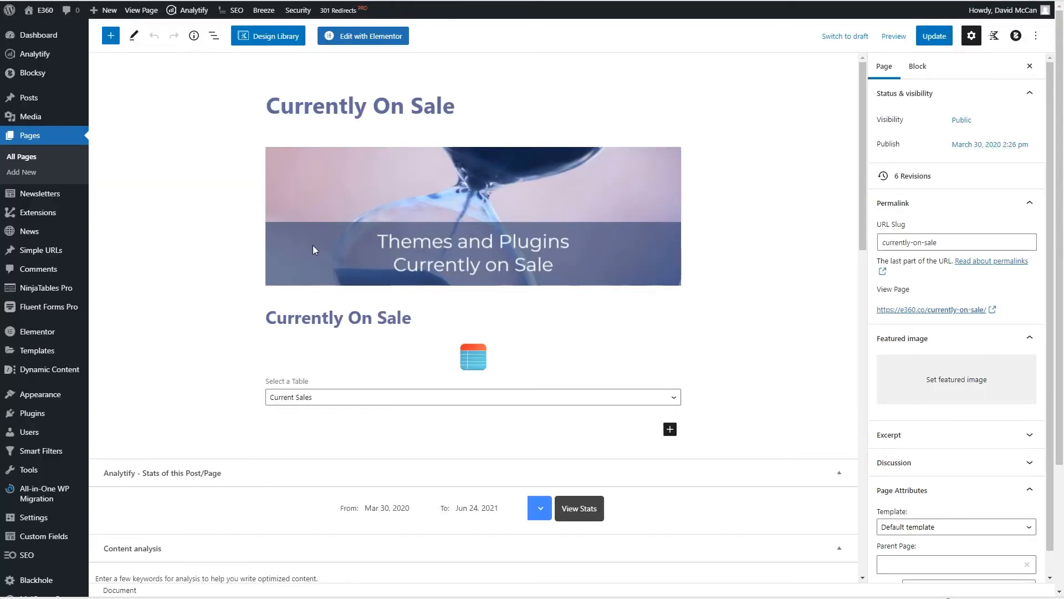
{"action": "left_click", "coordinate": [313, 246]}
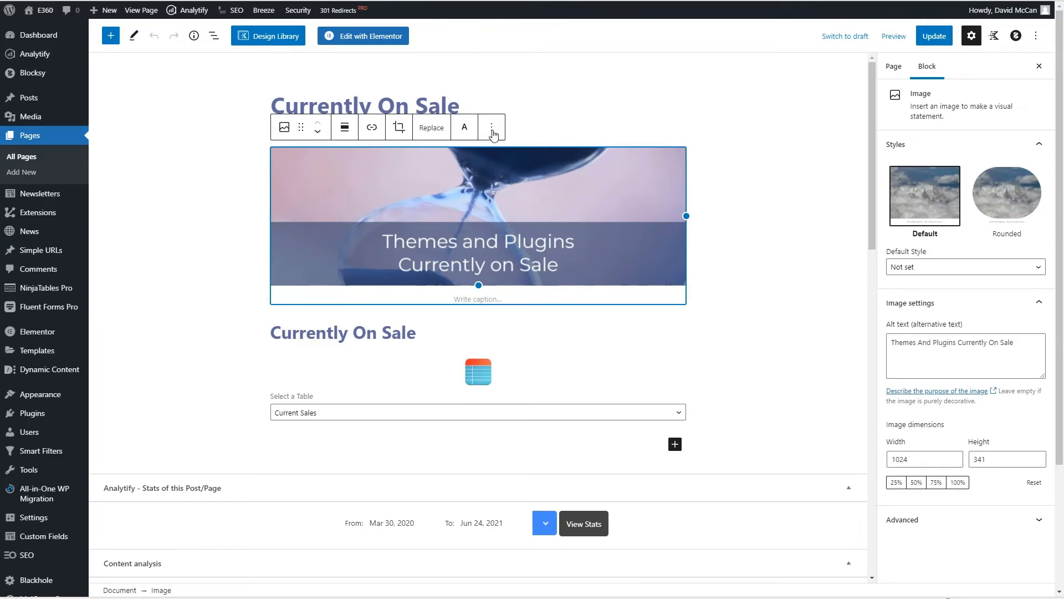
{"action": "left_click", "coordinate": [423, 334]}
{"action": "left_click", "coordinate": [509, 287]}
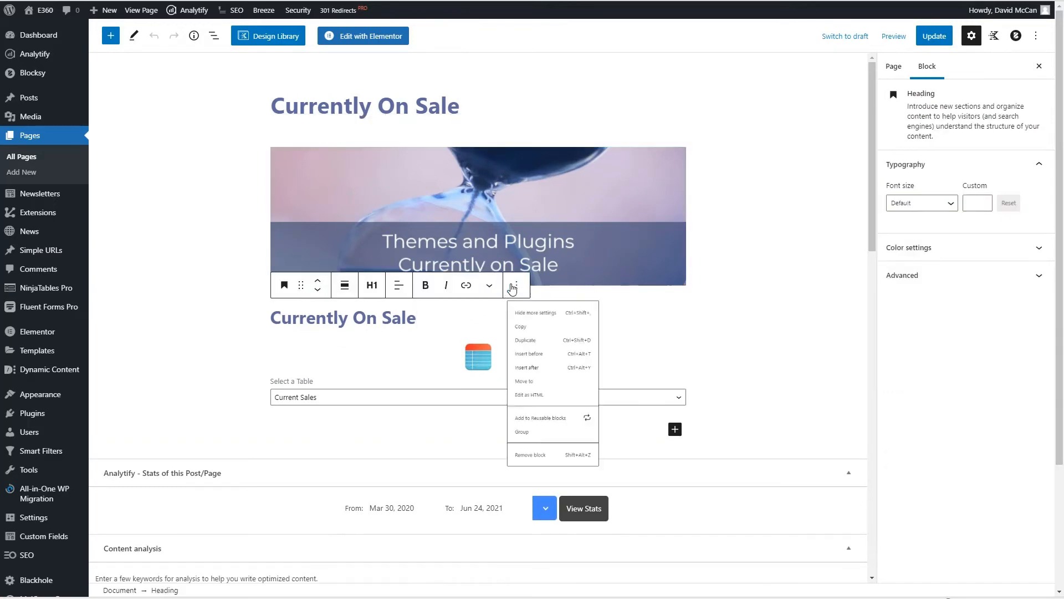
{"action": "left_click", "coordinate": [537, 530]}
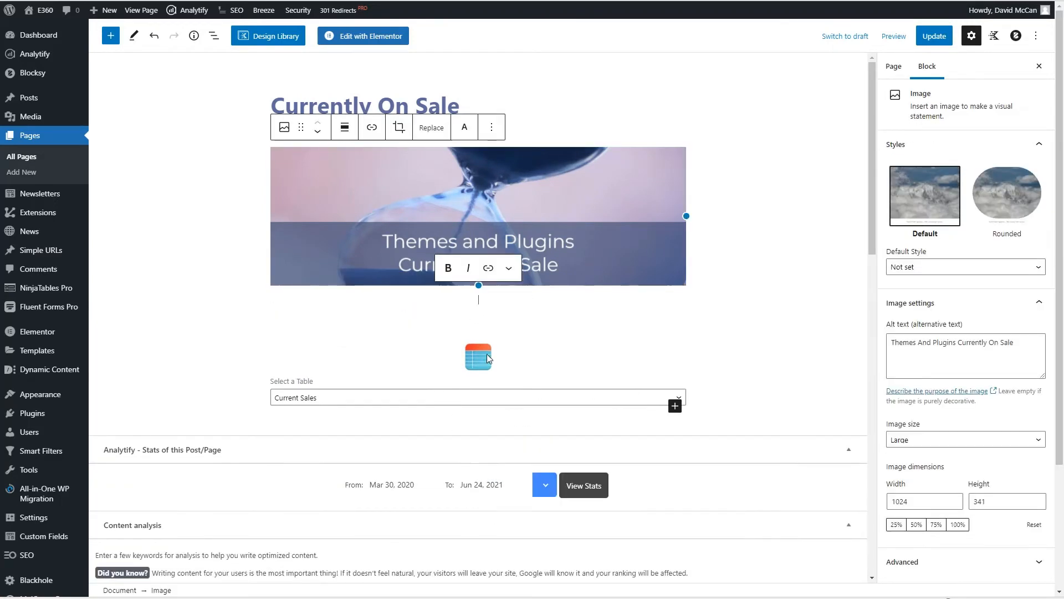
{"action": "left_click", "coordinate": [479, 339]}
{"action": "left_click", "coordinate": [345, 285]}
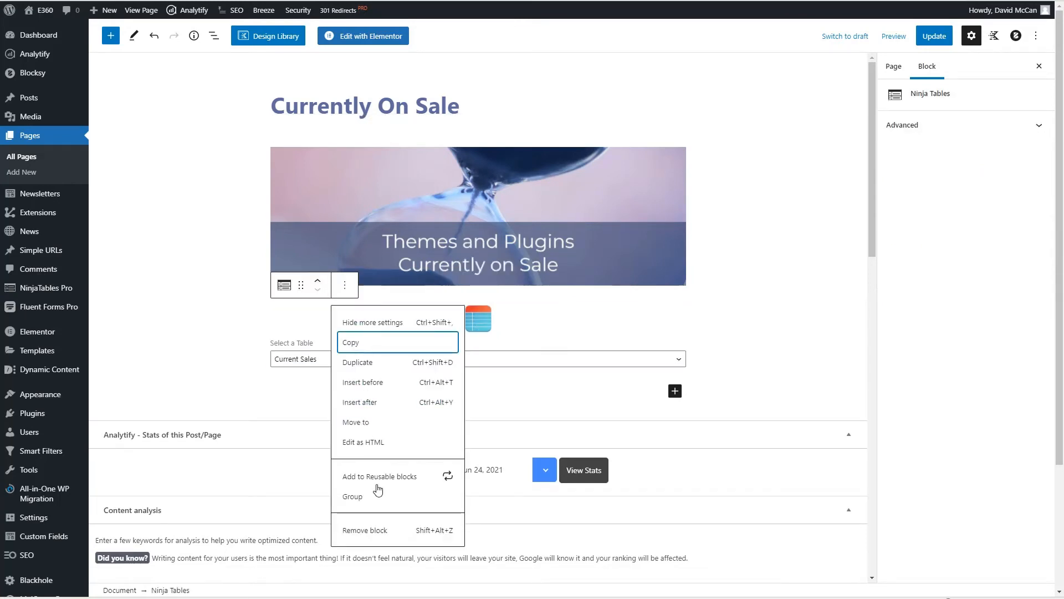
{"action": "left_click", "coordinate": [369, 530]}
Review the page's Blocksy page title setting and update the Currently On Sale page
{"action": "left_click", "coordinate": [893, 68]}
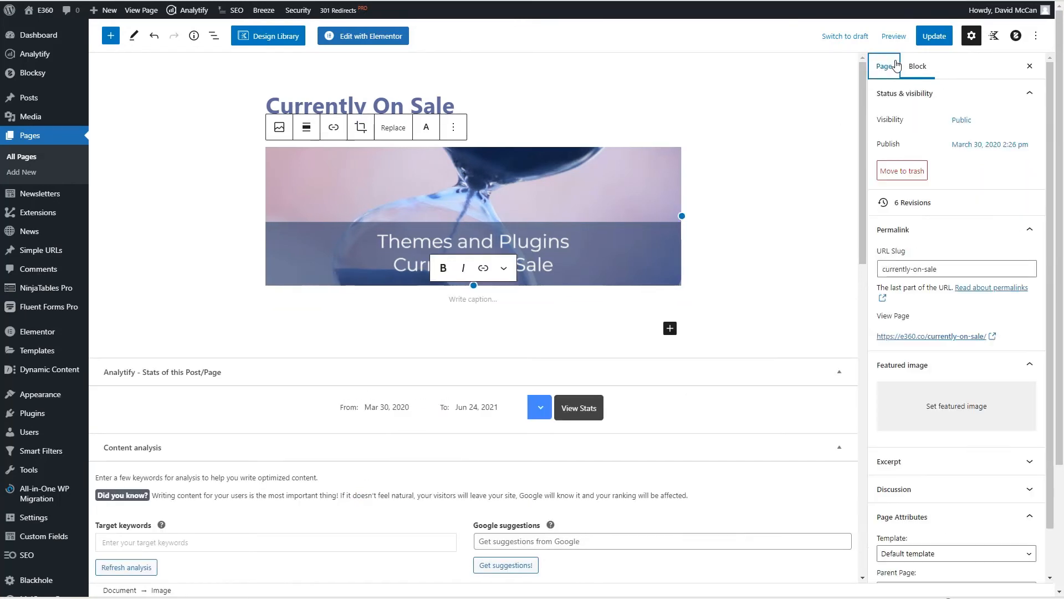
{"action": "left_click", "coordinate": [1017, 36]}
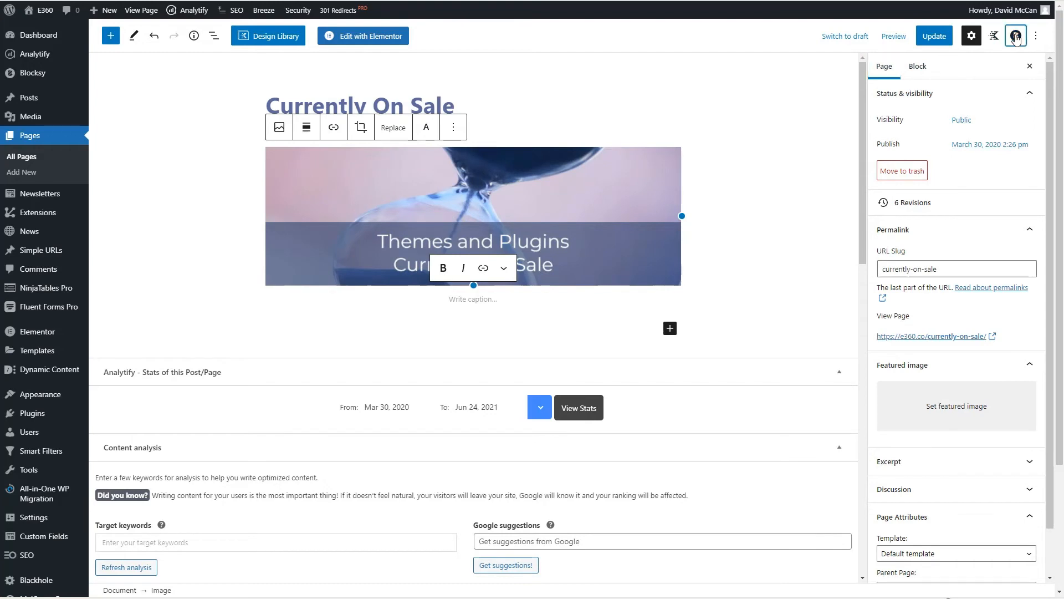
{"action": "left_click", "coordinate": [1029, 99]}
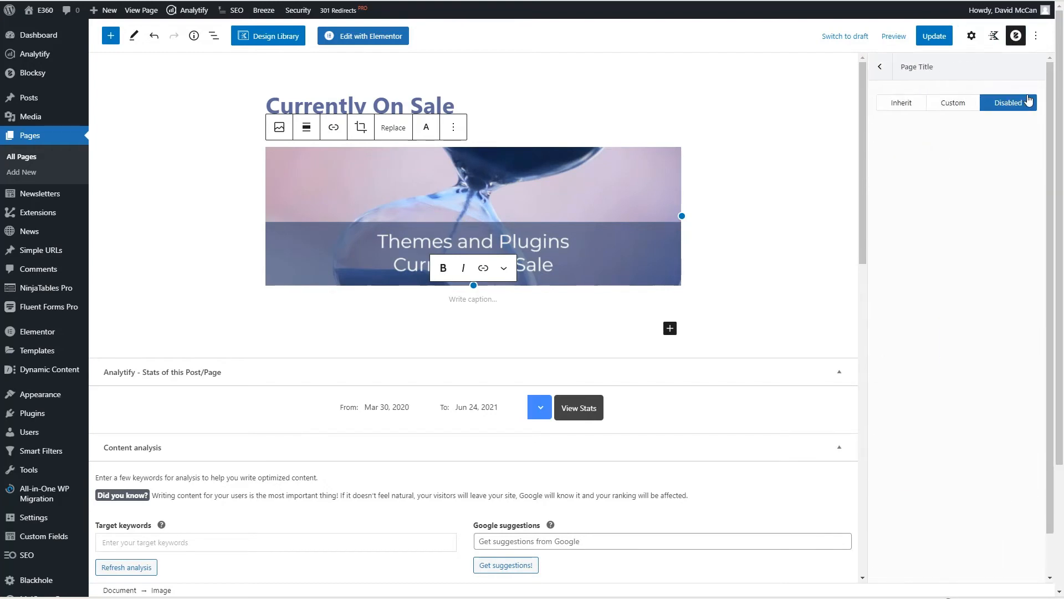
{"action": "left_click", "coordinate": [934, 37]}
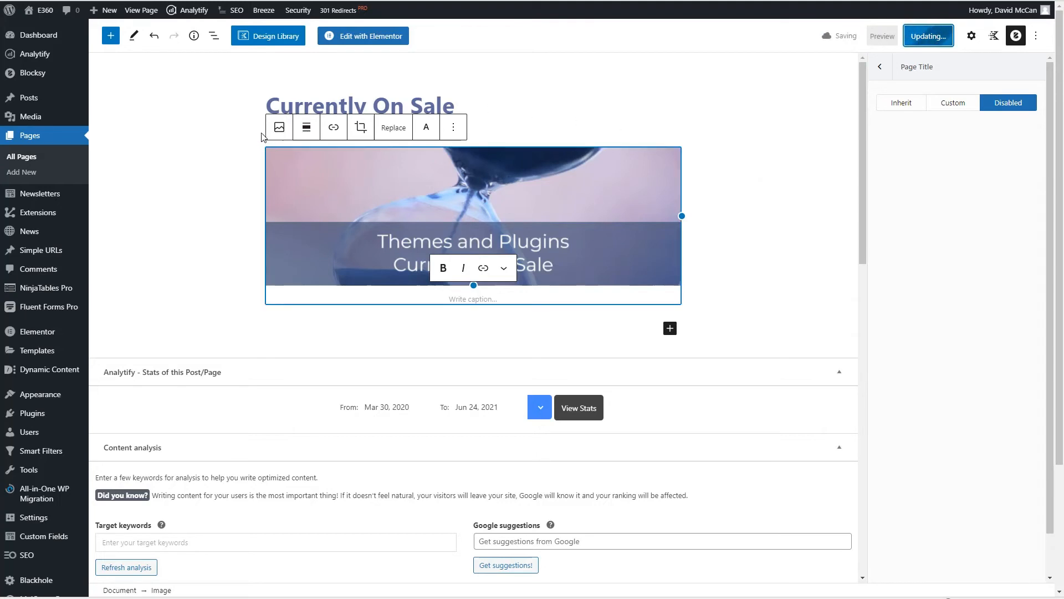
Open the page in the Elementor editor and add an H1 heading reading "Currently On Sale" below the banner image
{"action": "left_click", "coordinate": [362, 36]}
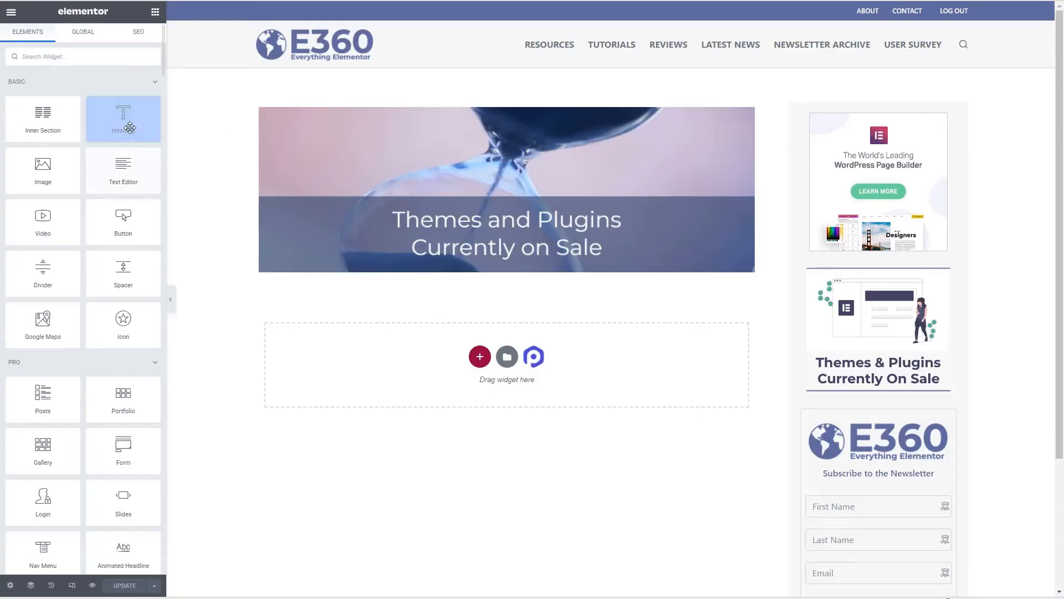
{"action": "left_click_drag", "start_coordinate": [123, 118], "coordinate": [414, 283]}
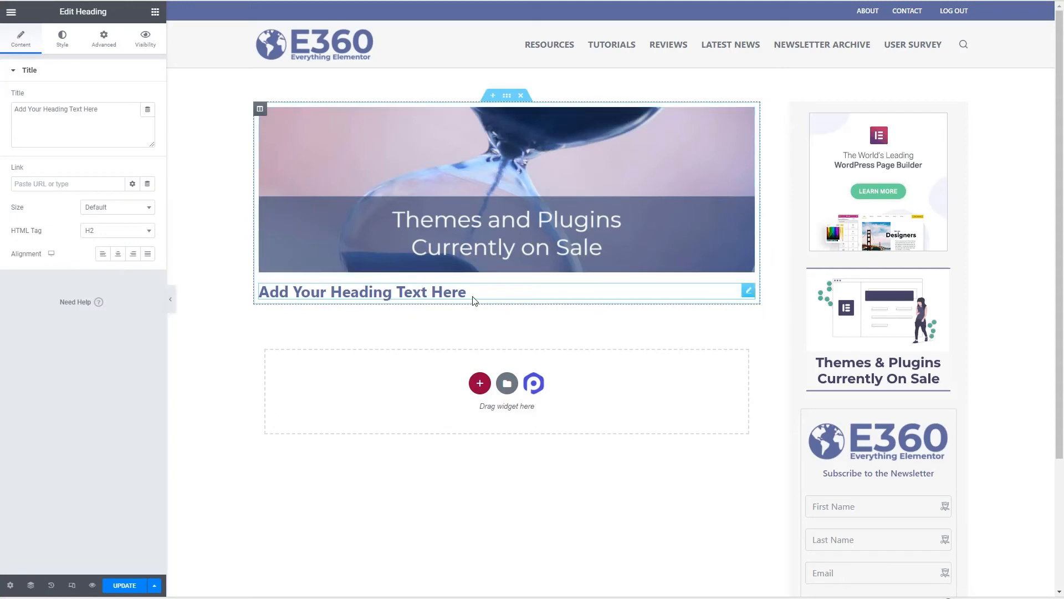
{"action": "left_click_drag", "start_coordinate": [98, 109], "coordinate": [17, 110]}
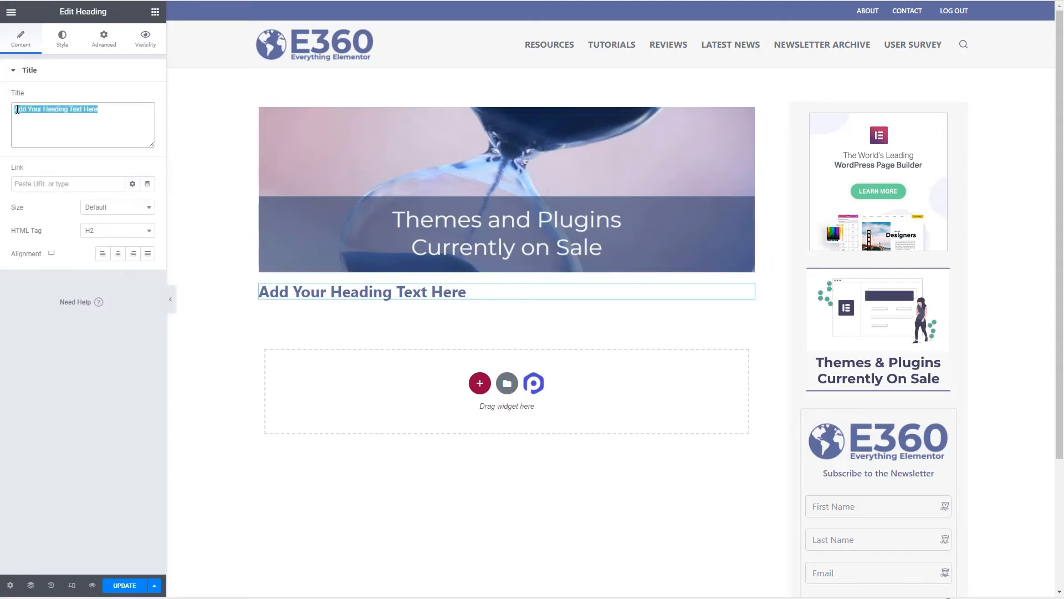
{"action": "type", "text": "Currently On Sale"}
{"action": "left_click", "coordinate": [114, 236]}
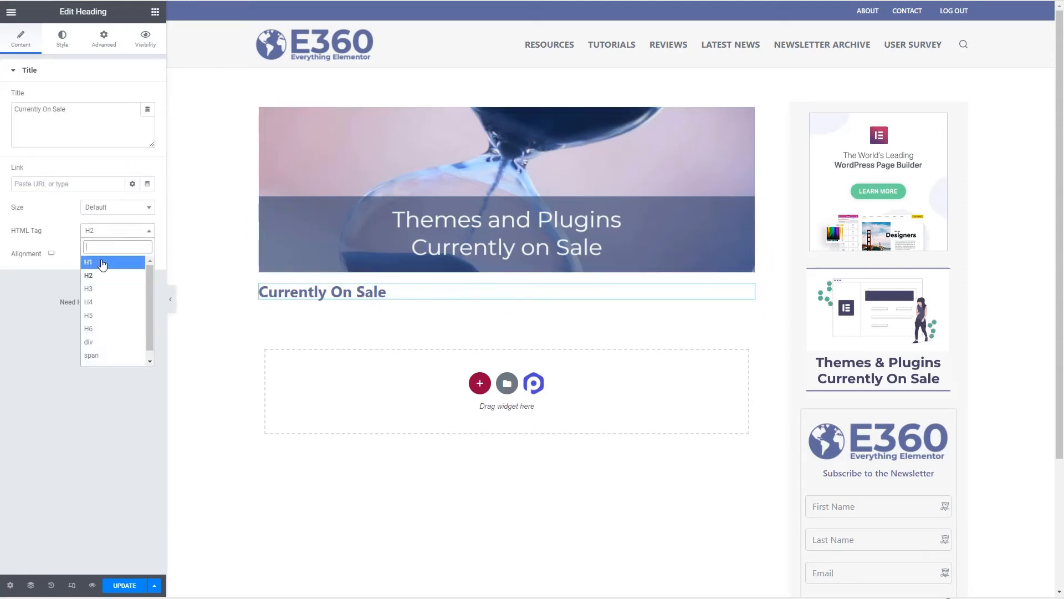
{"action": "left_click", "coordinate": [110, 273]}
Add a single-column section below the Currently On Sale heading and place a Views widget in it
{"action": "left_click", "coordinate": [480, 387]}
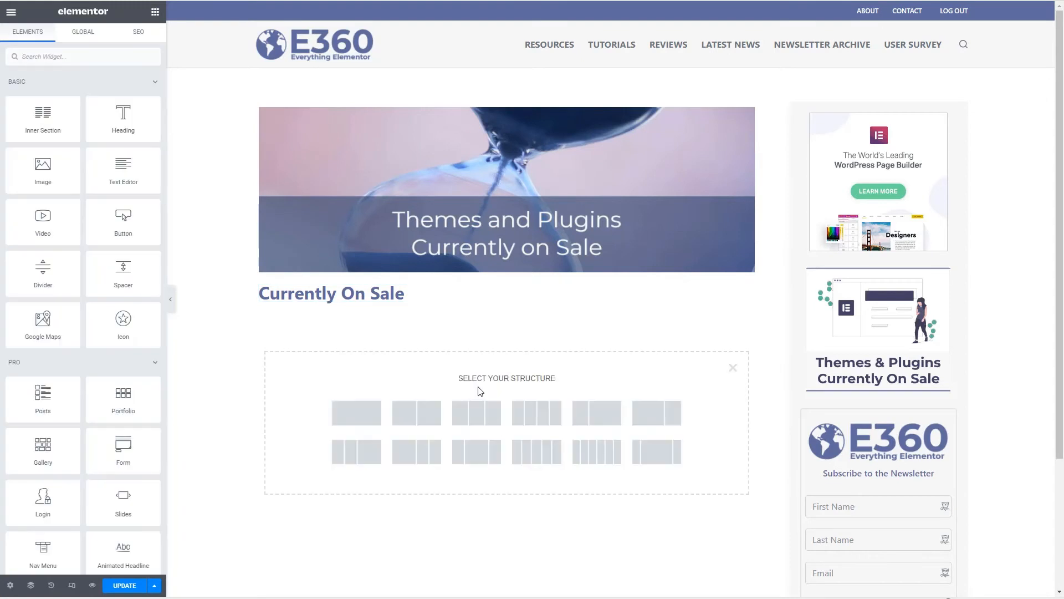
{"action": "left_click", "coordinate": [356, 415]}
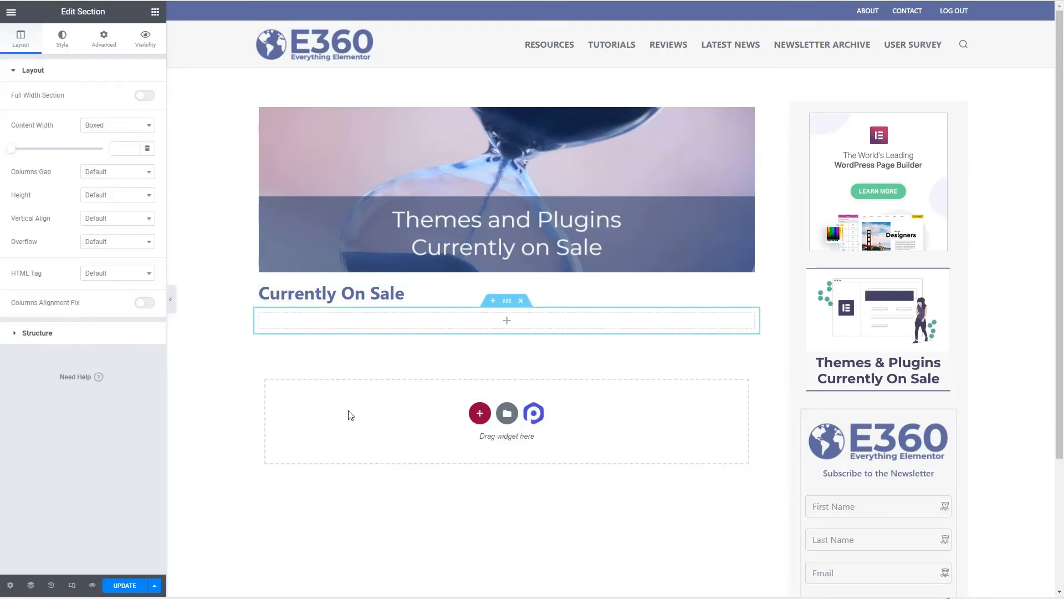
{"action": "left_click", "coordinate": [154, 12]}
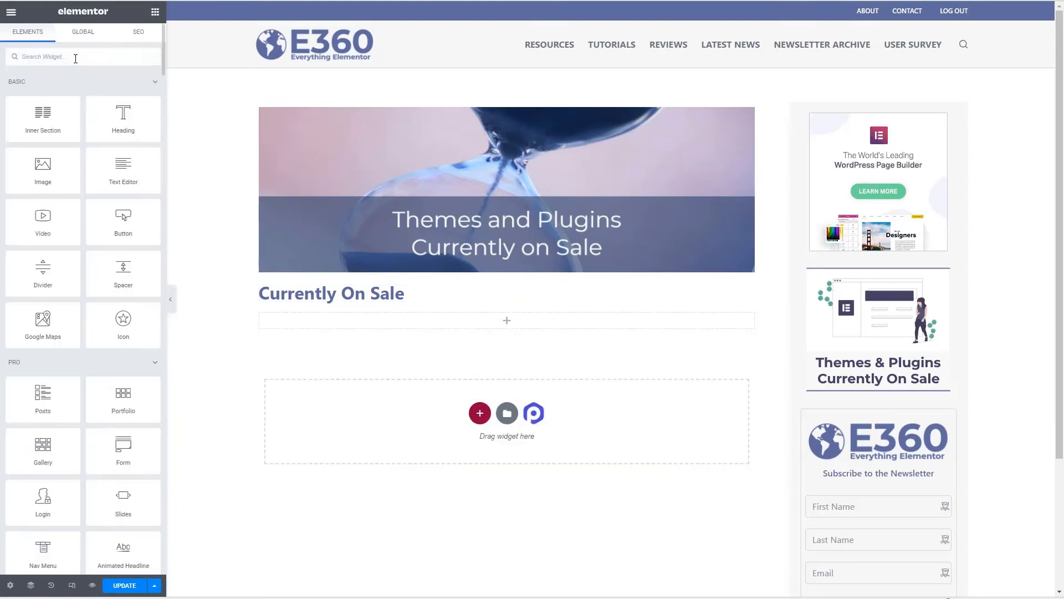
{"action": "type", "text": "view"}
{"action": "left_click_drag", "start_coordinate": [123, 96], "coordinate": [305, 324]}
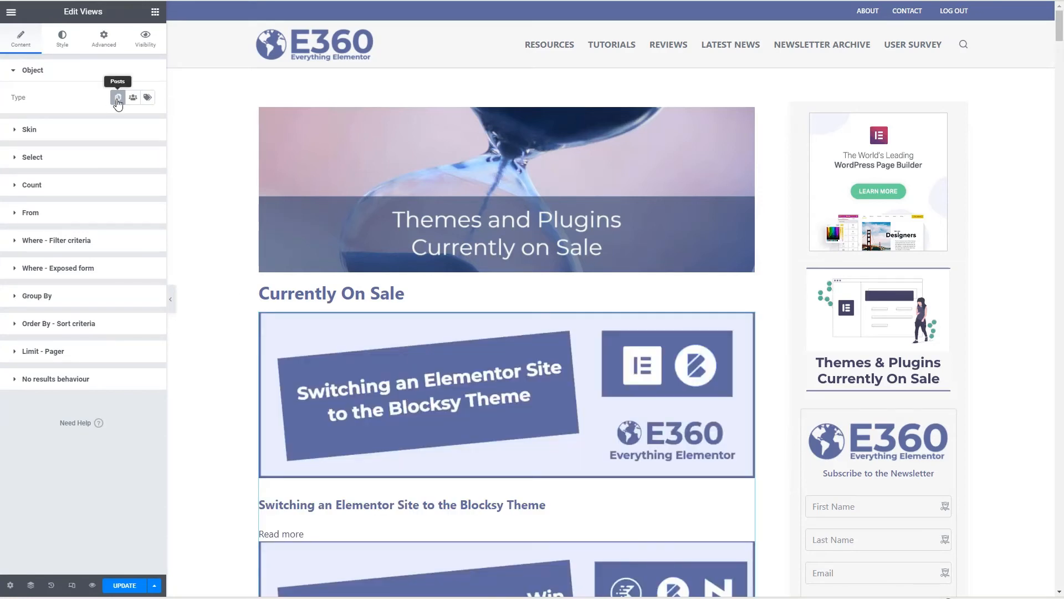
Switch the view's content type to a template and choose Sale Loop Item as the render template
{"action": "left_click", "coordinate": [17, 131]}
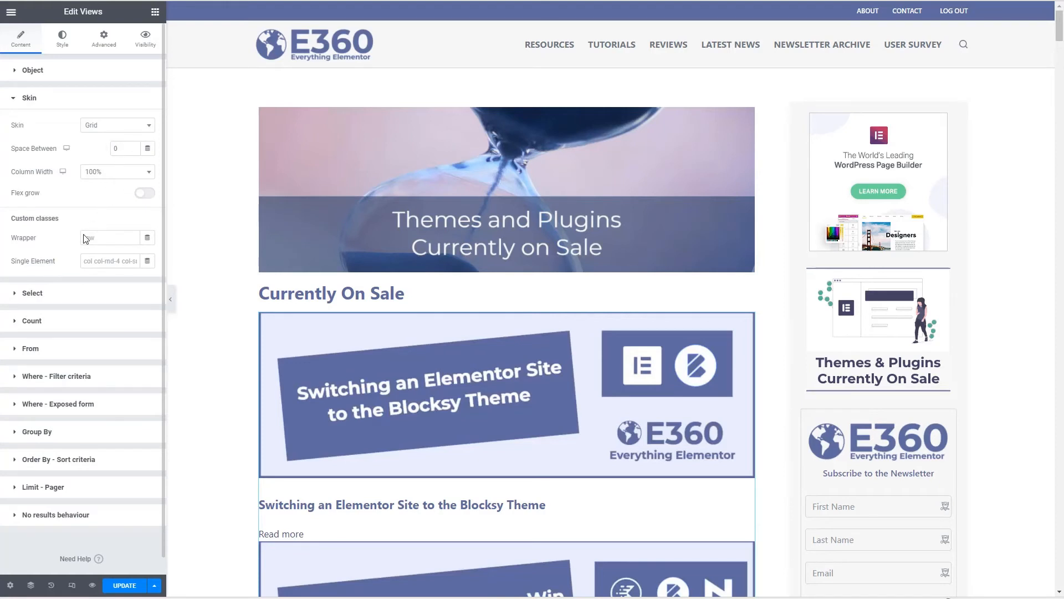
{"action": "left_click", "coordinate": [33, 293]}
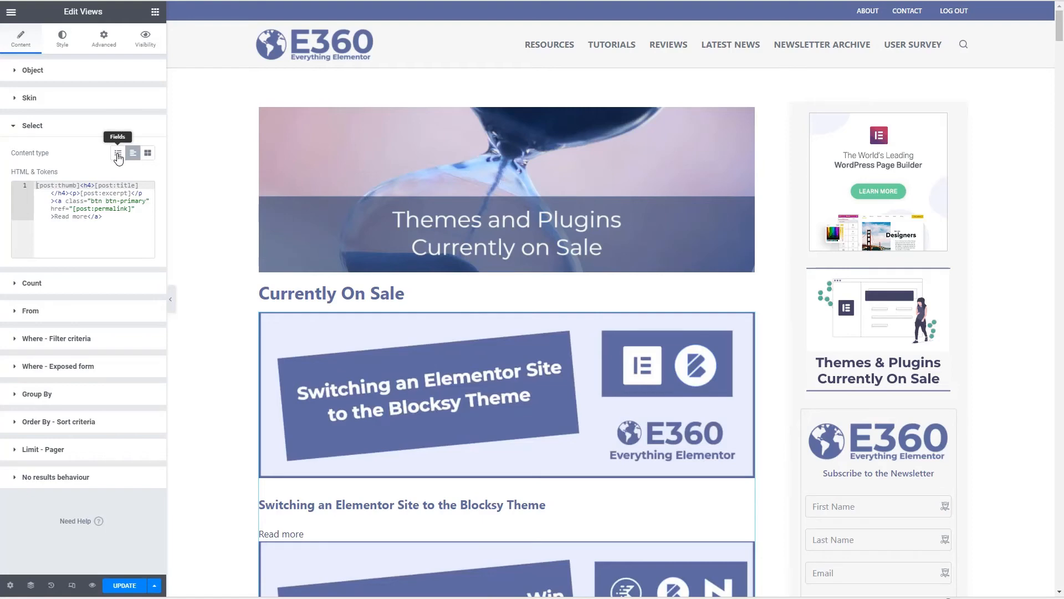
{"action": "left_click", "coordinate": [148, 153]}
{"action": "left_click", "coordinate": [73, 189]}
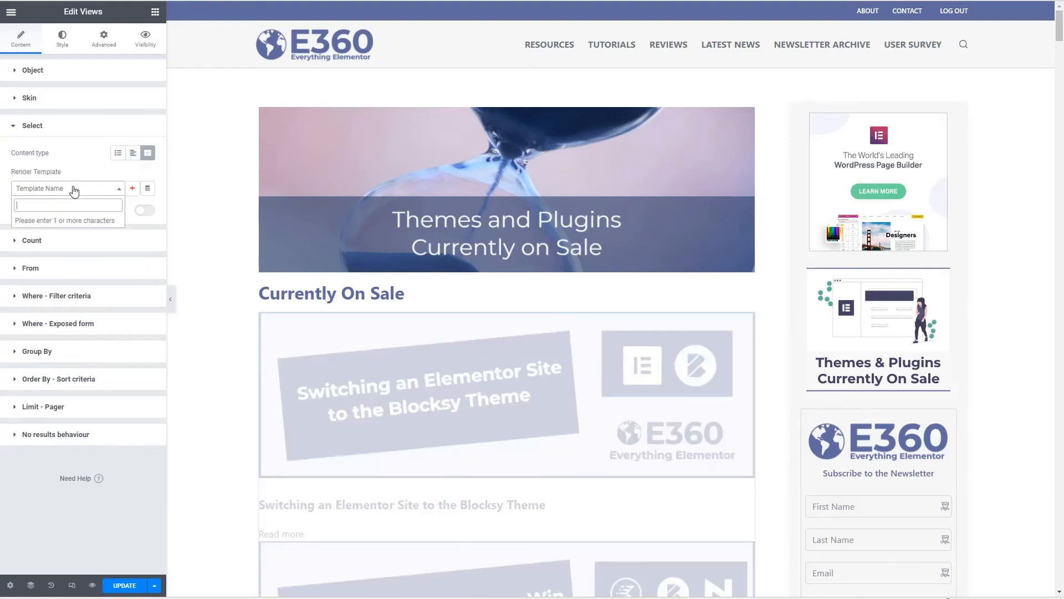
{"action": "type", "text": "sale"}
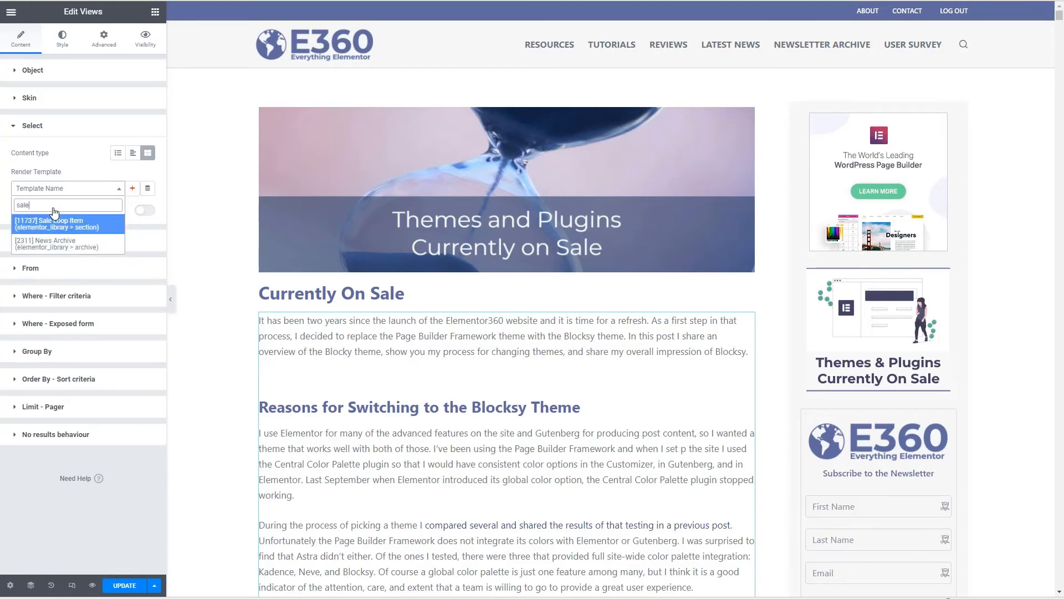
{"action": "left_click", "coordinate": [32, 224]}
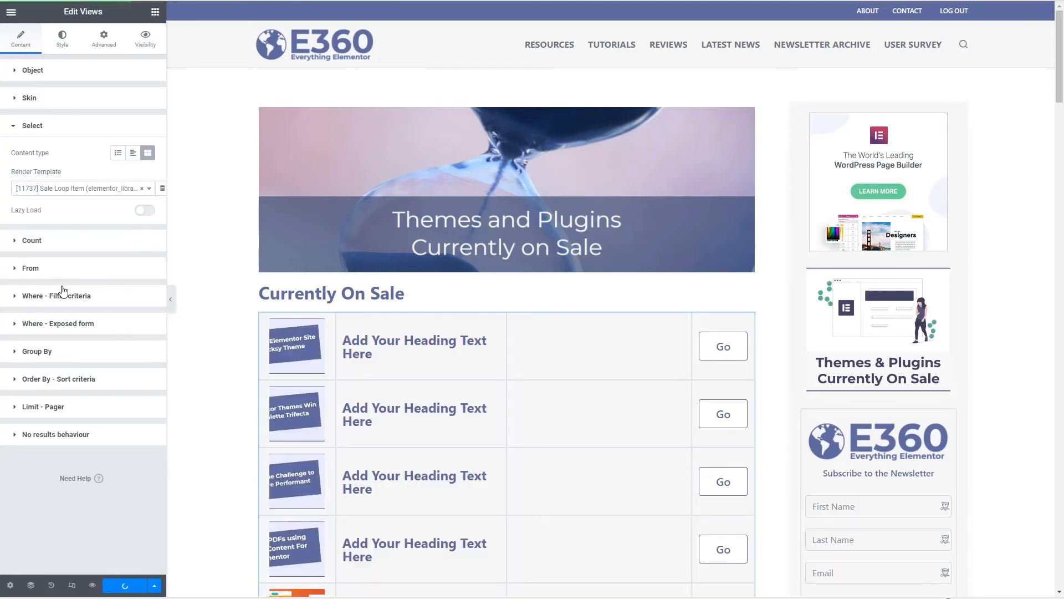
Change the view's source post type to Extensions
{"action": "left_click", "coordinate": [19, 271]}
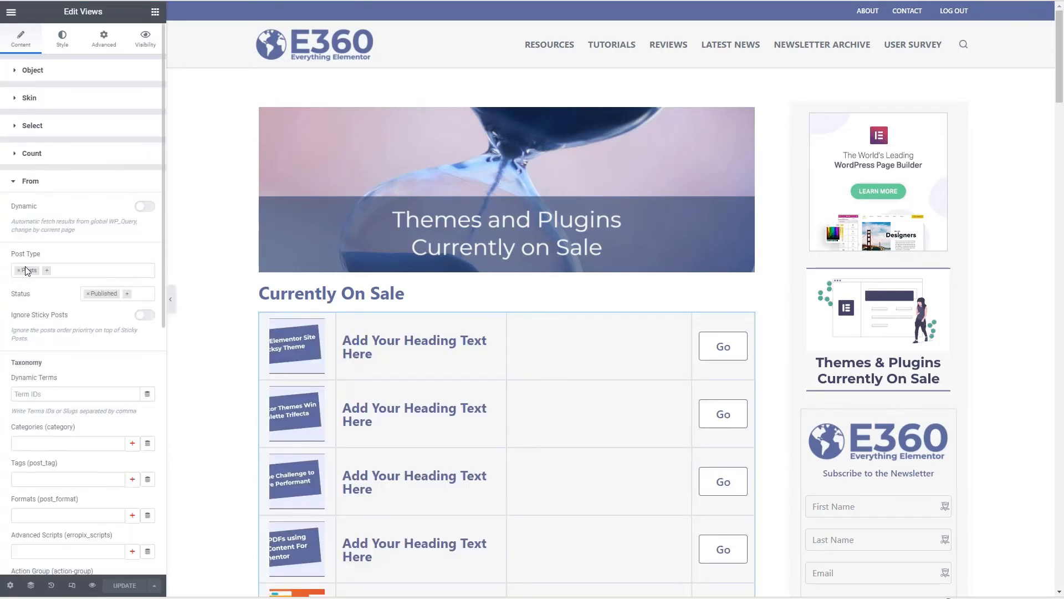
{"action": "left_click", "coordinate": [17, 270]}
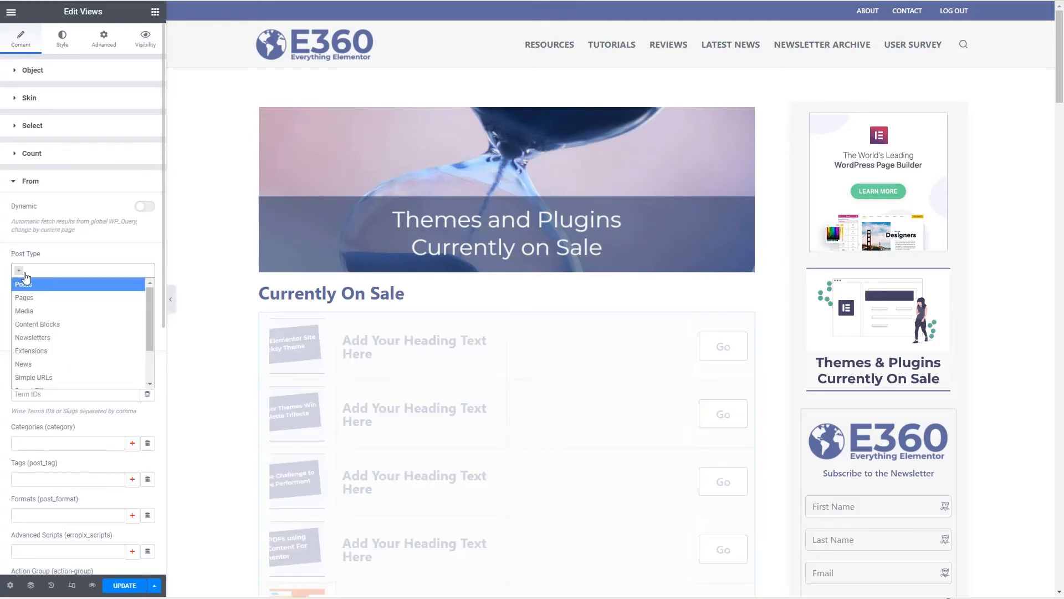
{"action": "left_click", "coordinate": [44, 352]}
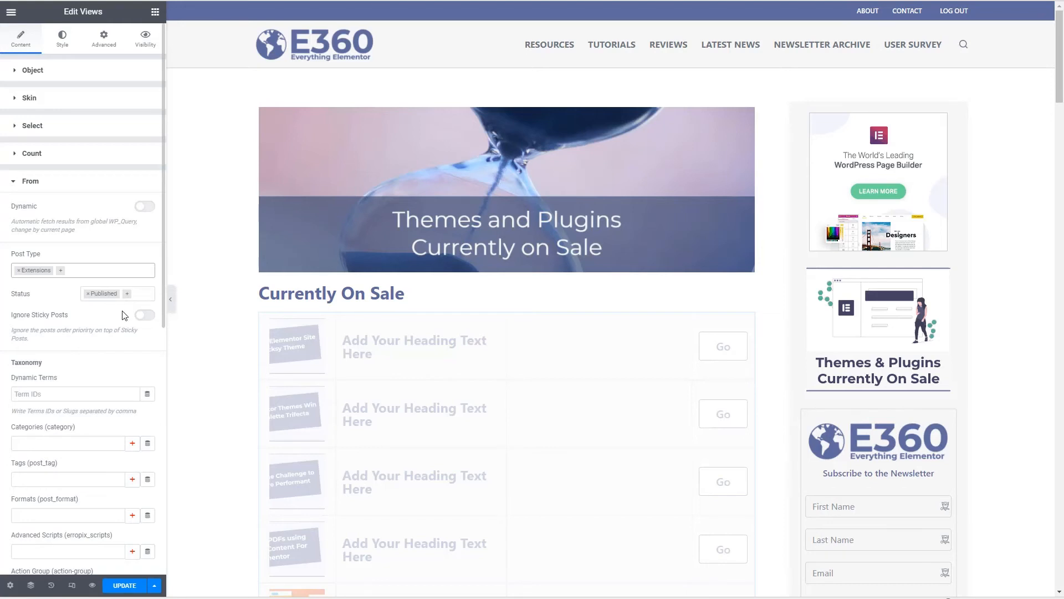
{"action": "left_click", "coordinate": [32, 186]}
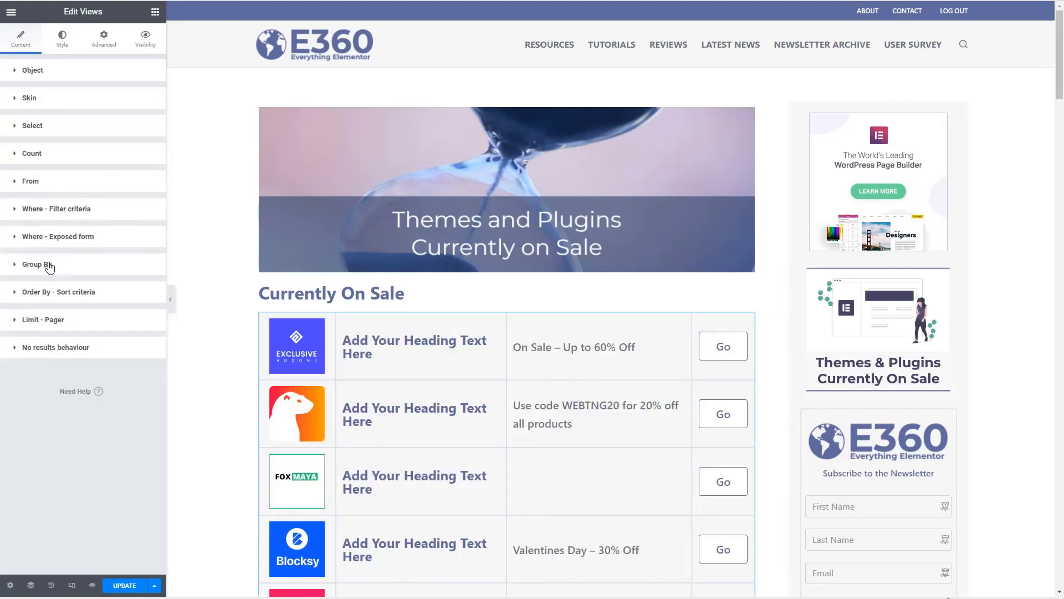
Add a sort criterion to the view that orders the items by Title (post_title)
{"action": "left_click", "coordinate": [44, 291]}
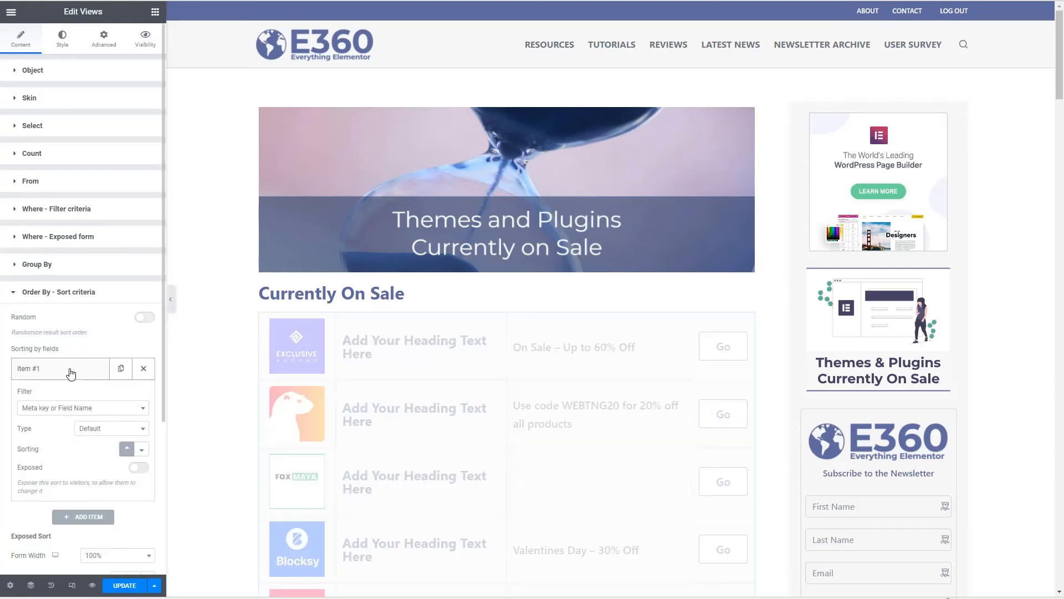
{"action": "left_click", "coordinate": [77, 409]}
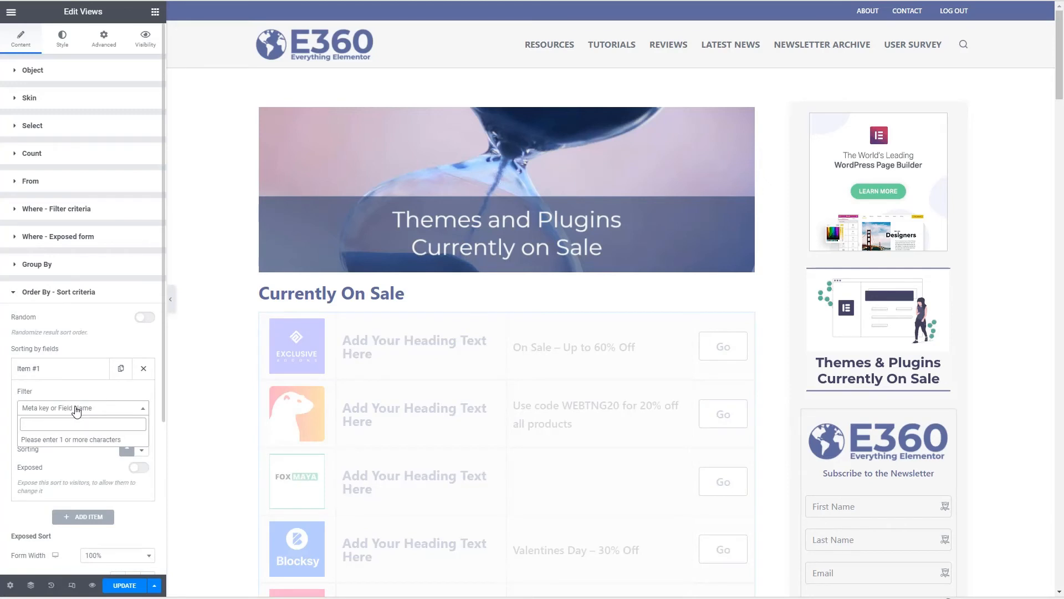
{"action": "type", "text": "post] Title (post_title"}
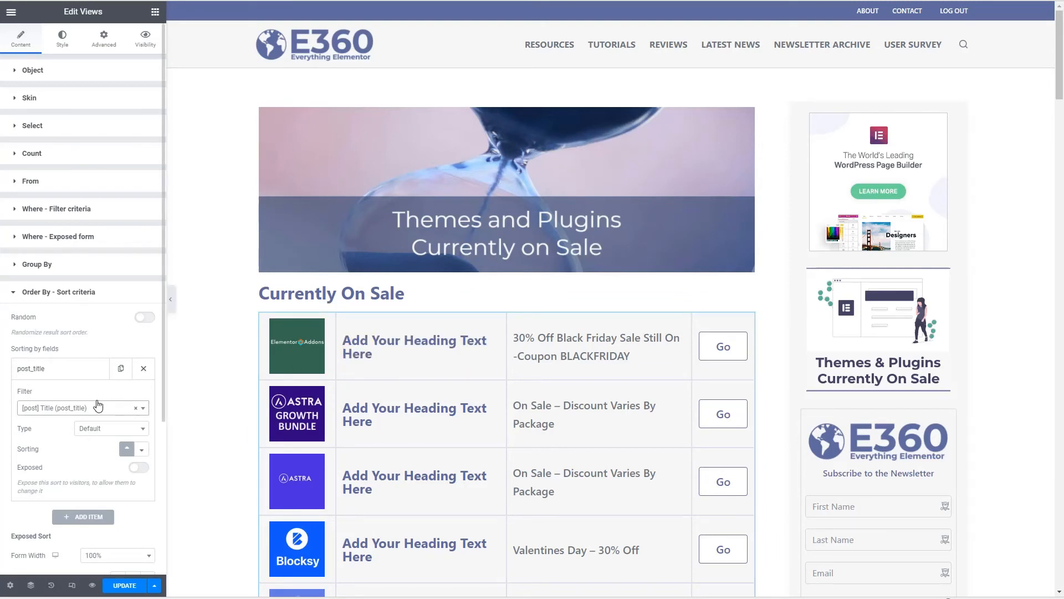
Enable fallback content for the view when there are no results and set its text to "Sorry, no sales found"
{"action": "scroll", "coordinate": [109, 394], "scroll_direction": "down", "scroll_amount": 3}
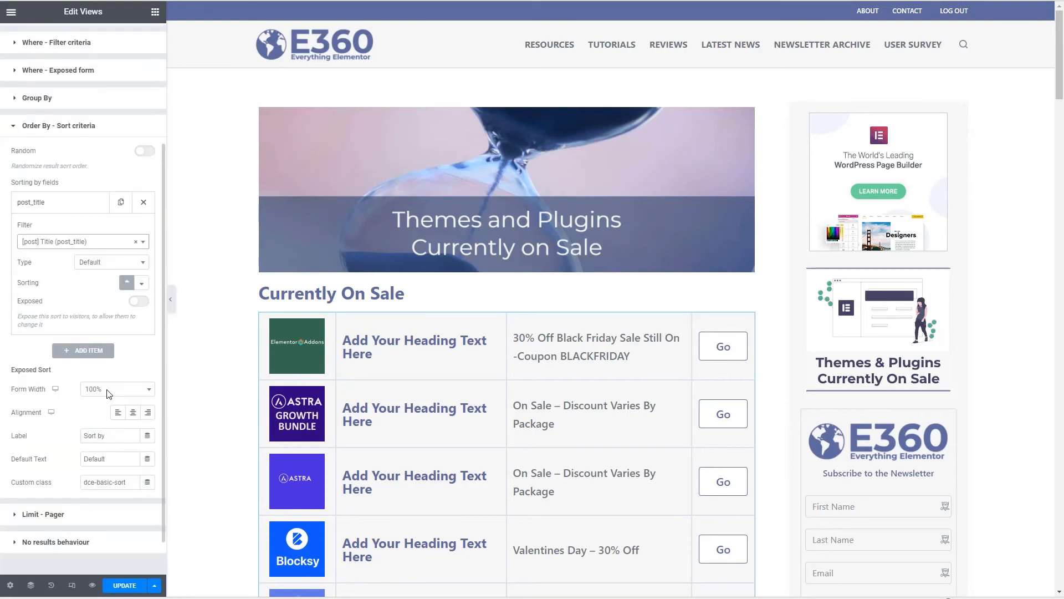
{"action": "left_click", "coordinate": [53, 560]}
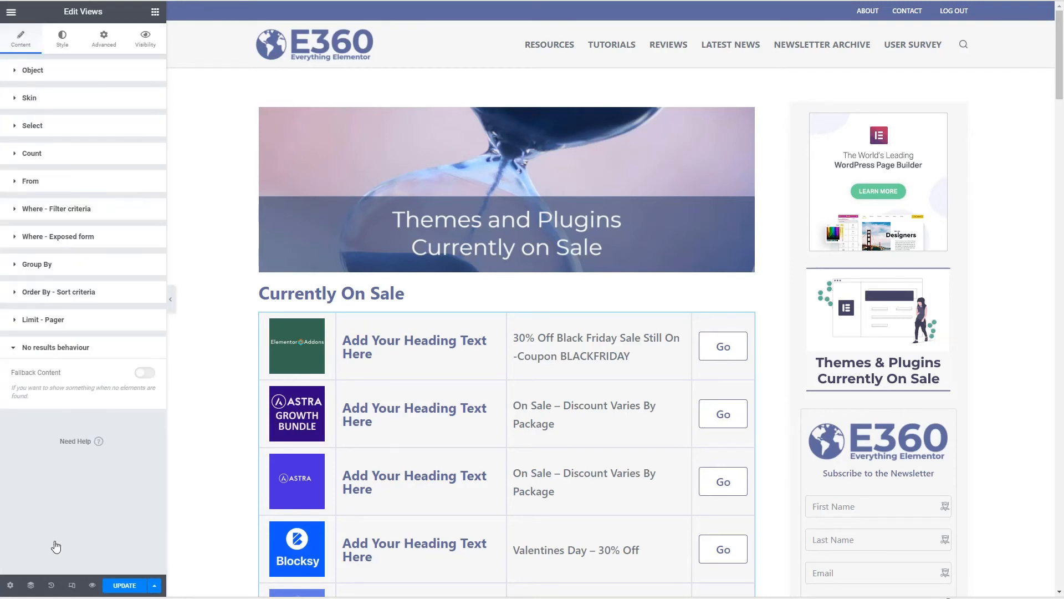
{"action": "left_click", "coordinate": [146, 373]}
{"action": "scroll", "coordinate": [61, 452], "scroll_direction": "down", "scroll_amount": 3}
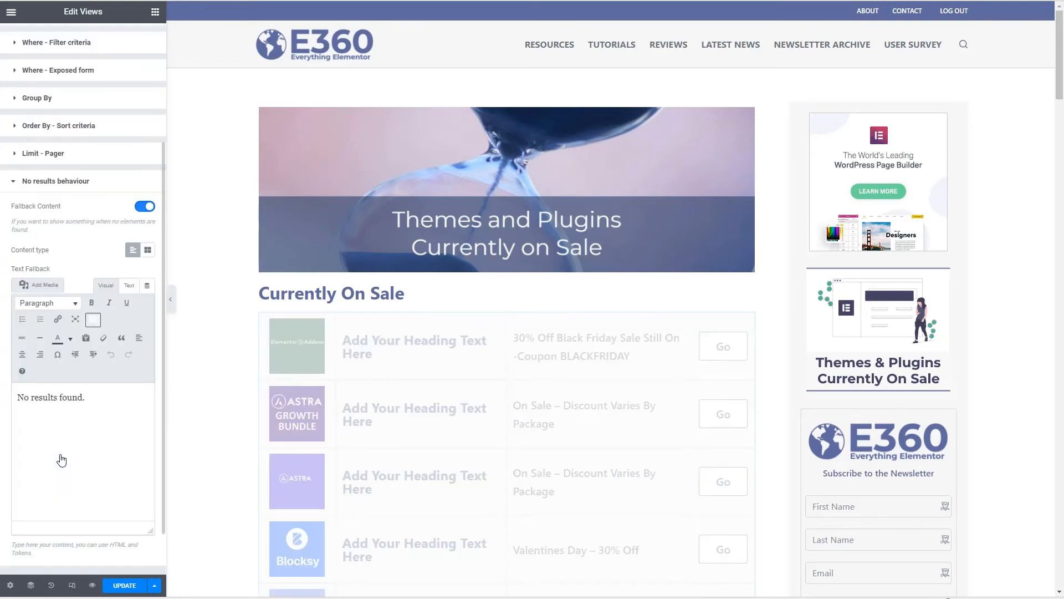
{"action": "left_click_drag", "start_coordinate": [83, 398], "coordinate": [16, 399]}
{"action": "type", "text": "Sorry, no sales foun"}
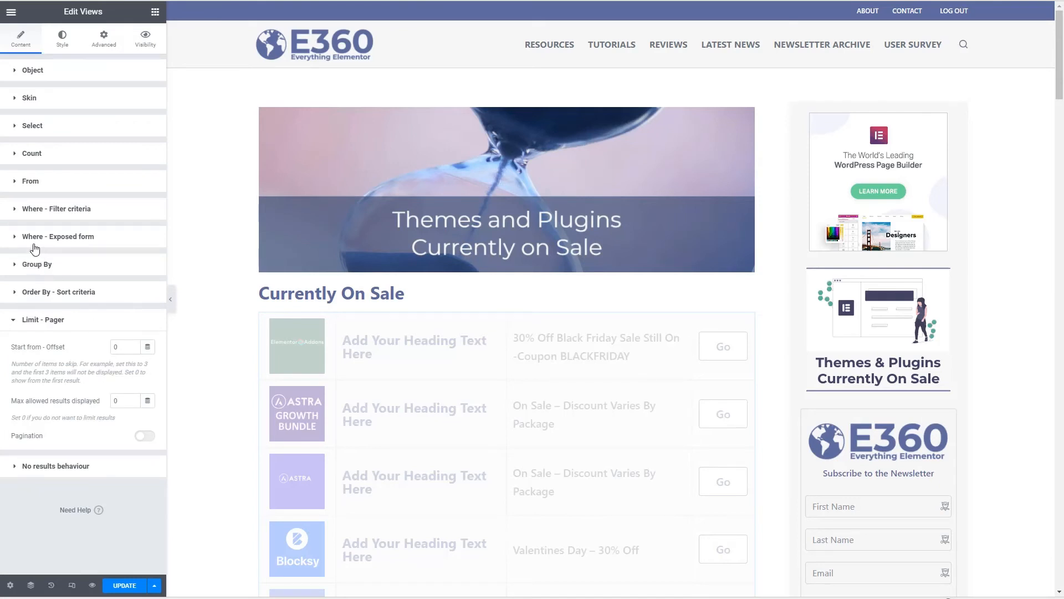
Add a filter condition to the view on the Promotion Start date field with the <= operator
{"action": "left_click", "coordinate": [13, 209]}
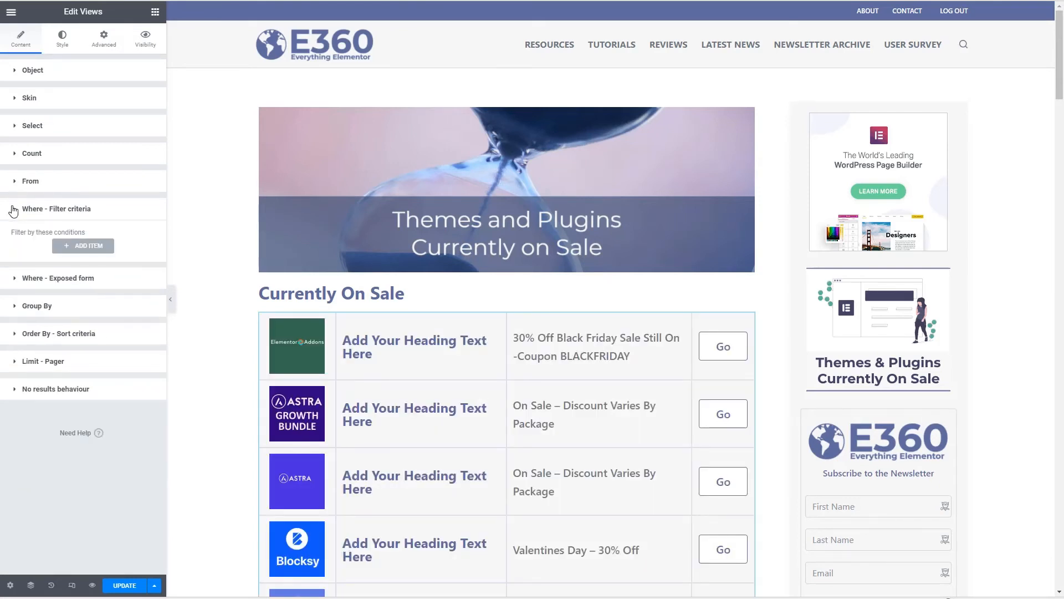
{"action": "left_click", "coordinate": [78, 247]}
{"action": "left_click", "coordinate": [85, 292]}
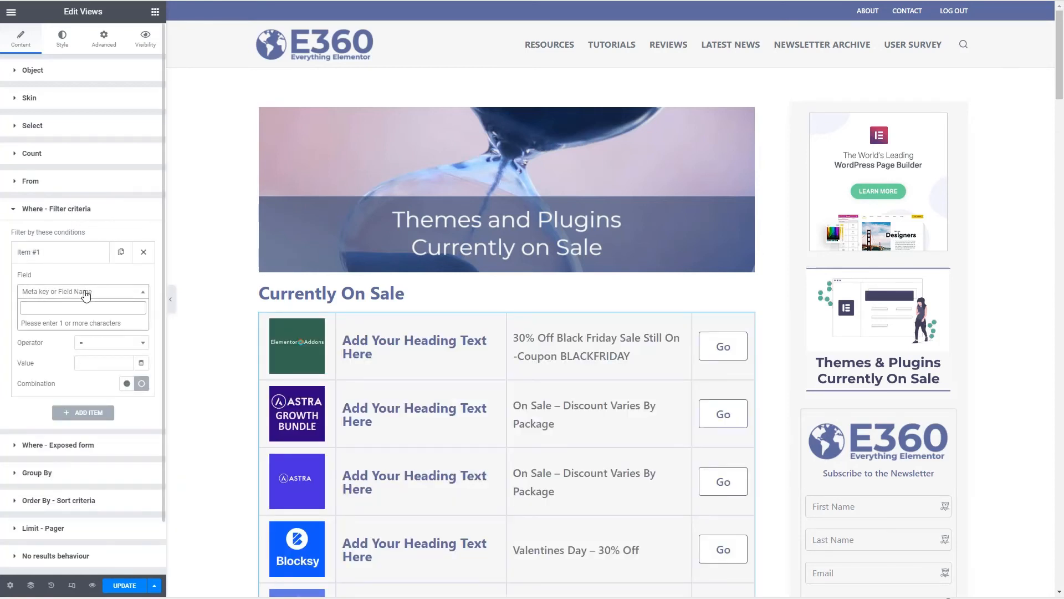
{"action": "type", "text": "start"}
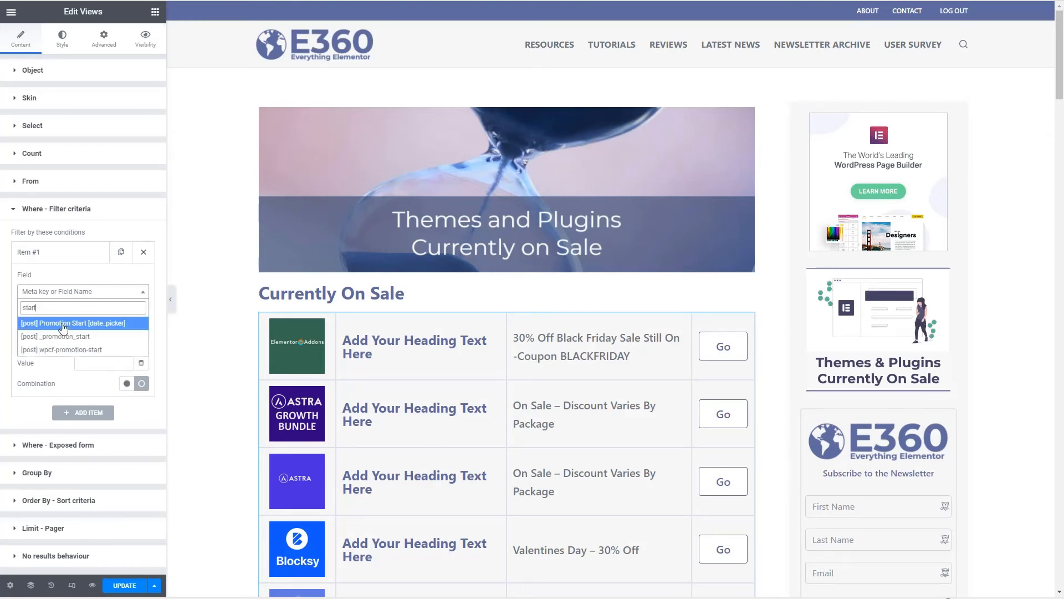
{"action": "left_click", "coordinate": [63, 324]}
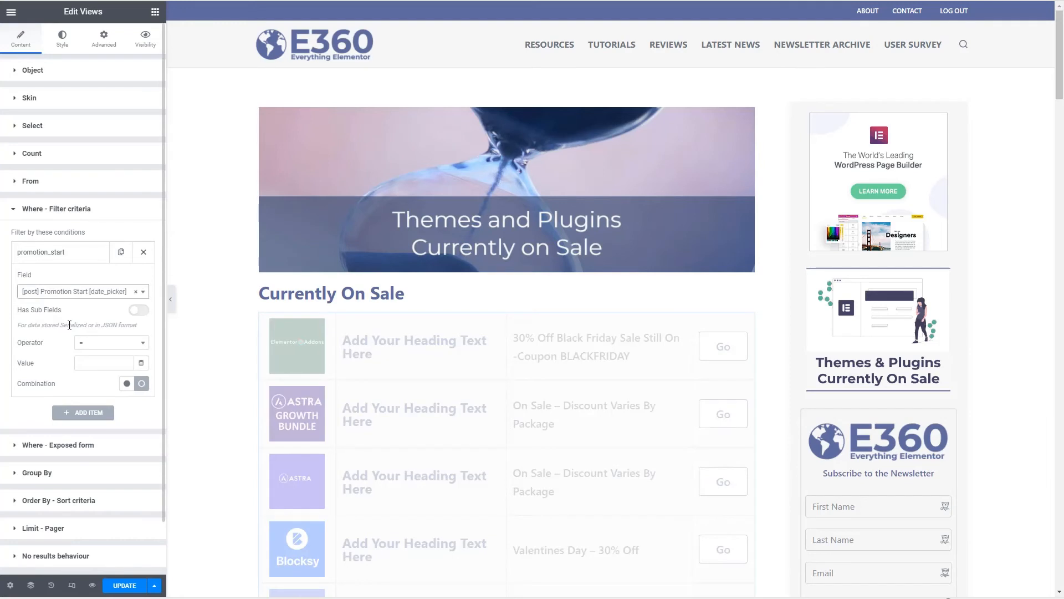
{"action": "left_click", "coordinate": [90, 343]}
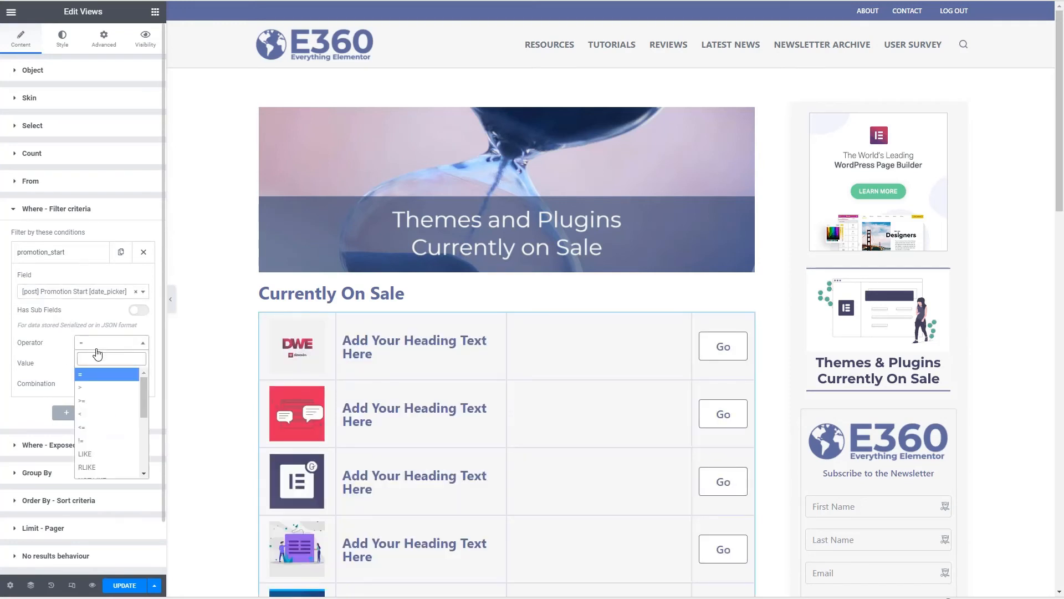
{"action": "left_click", "coordinate": [92, 426]}
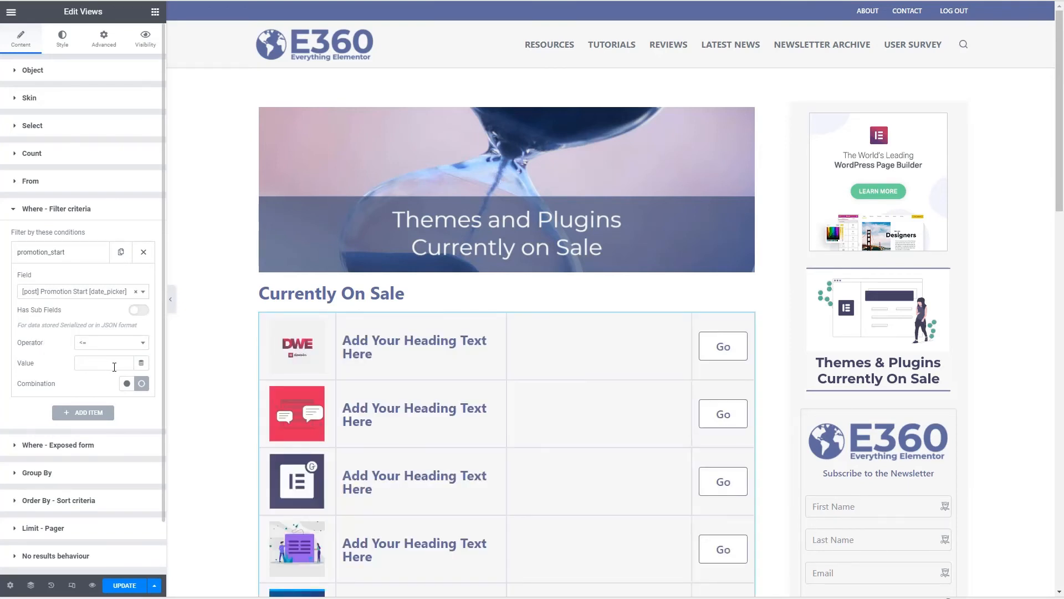
Assign the dynamic Token tag as the value of the Promotion Start filter condition
{"action": "left_click", "coordinate": [141, 363]}
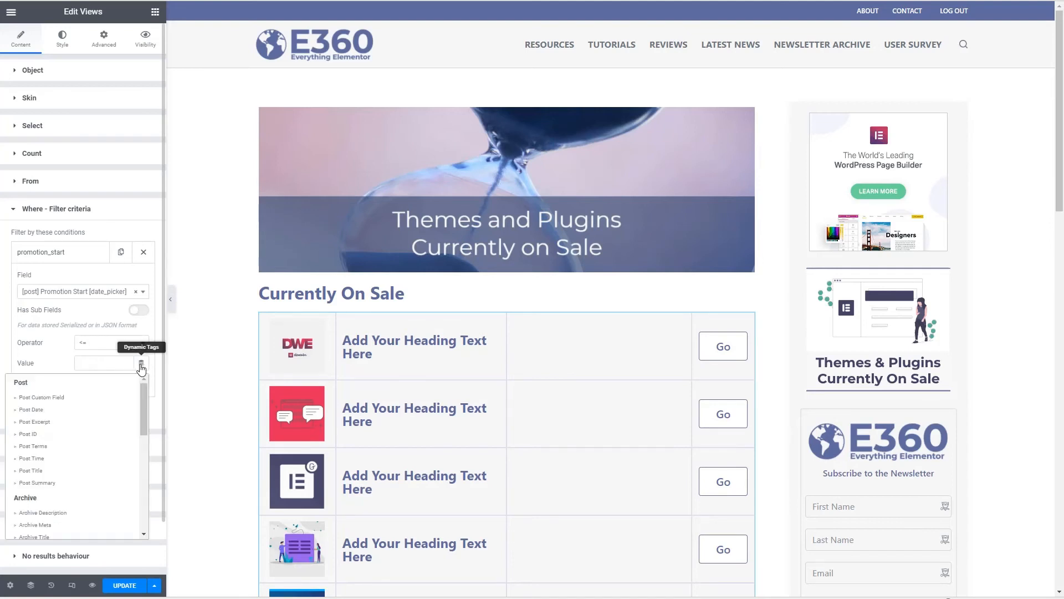
{"action": "scroll", "coordinate": [142, 410], "scroll_direction": "down", "scroll_amount": 8}
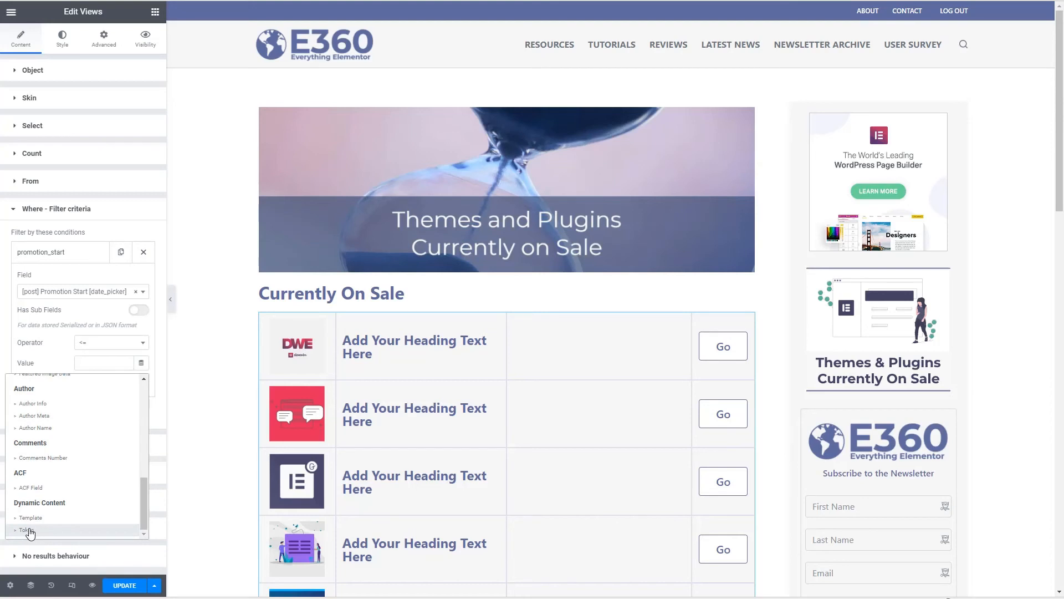
{"action": "left_click_drag", "start_coordinate": [142, 497], "coordinate": [158, 412]}
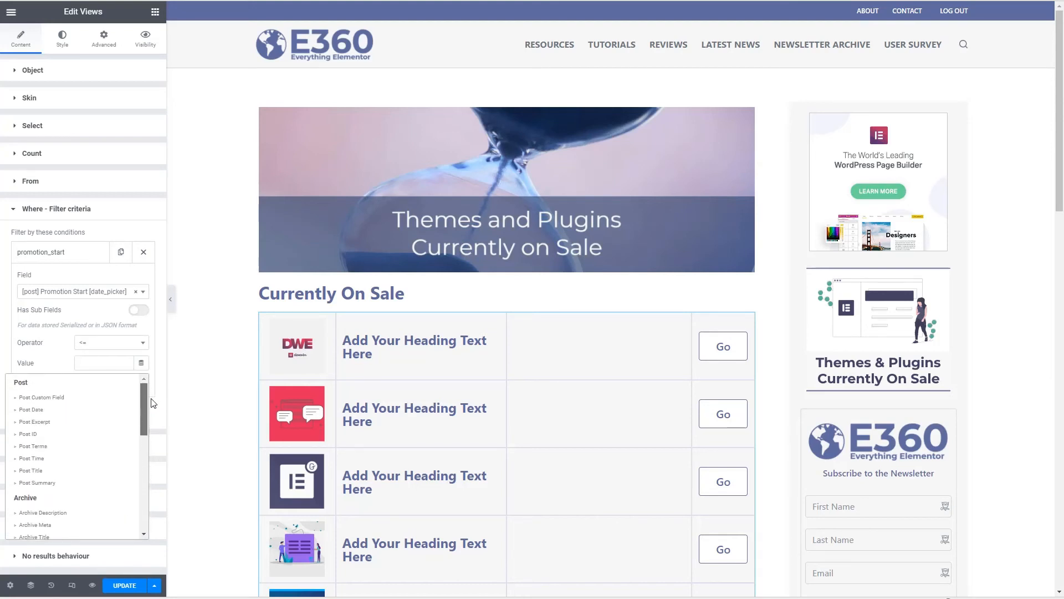
{"action": "scroll", "coordinate": [142, 435], "scroll_direction": "down", "scroll_amount": 3}
{"action": "left_click_drag", "start_coordinate": [142, 434], "coordinate": [141, 455]}
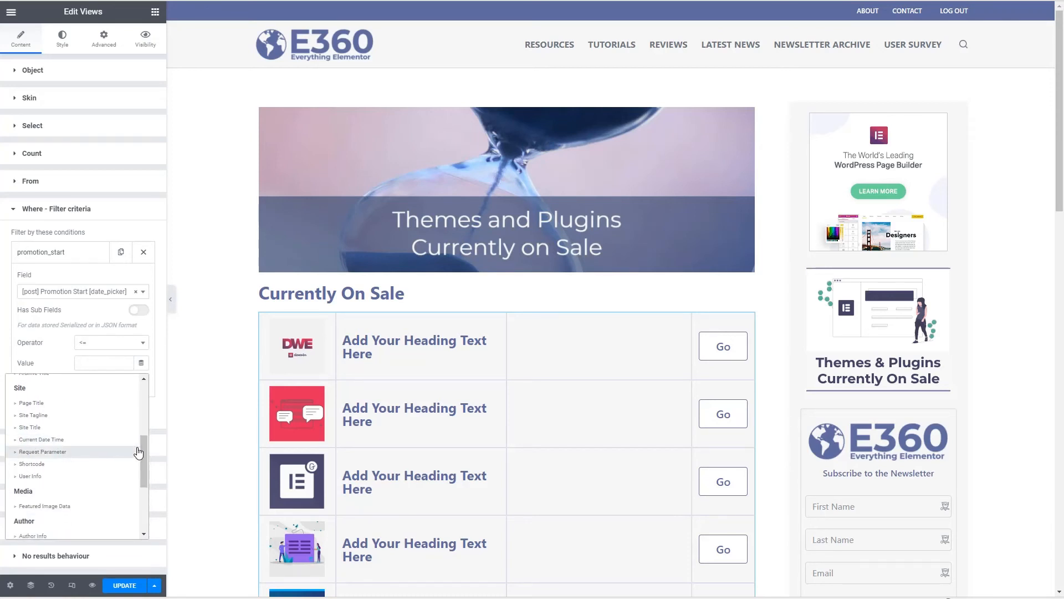
{"action": "left_click_drag", "start_coordinate": [144, 444], "coordinate": [139, 490]}
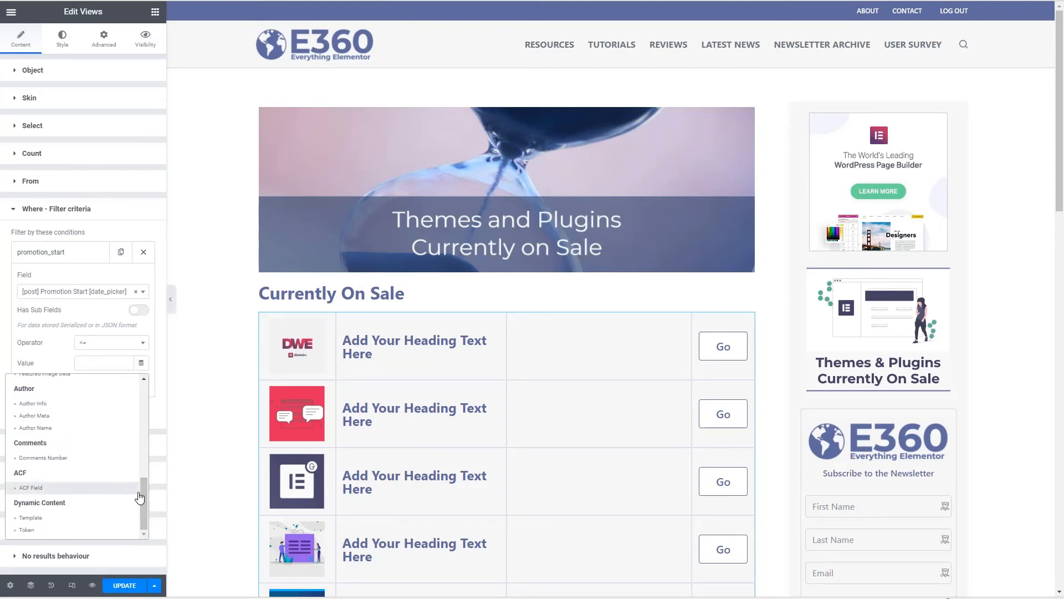
{"action": "left_click", "coordinate": [27, 529]}
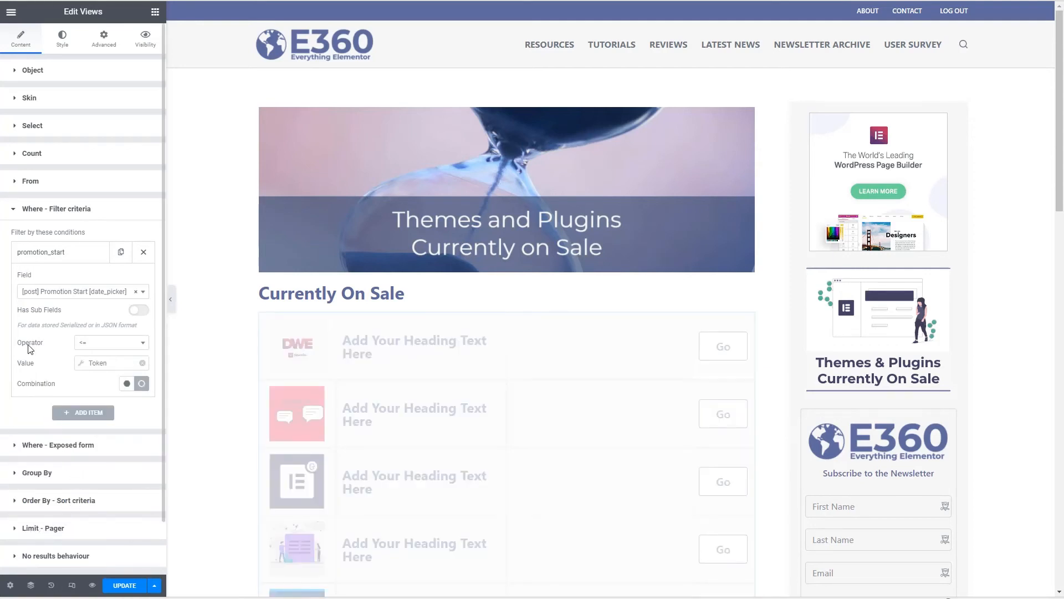
Set the Promotion Start condition's dynamic token to today's date with [date|Ymd]
{"action": "left_click", "coordinate": [83, 366]}
{"action": "left_click", "coordinate": [97, 442]}
{"action": "type", "text": "[date|Y"}
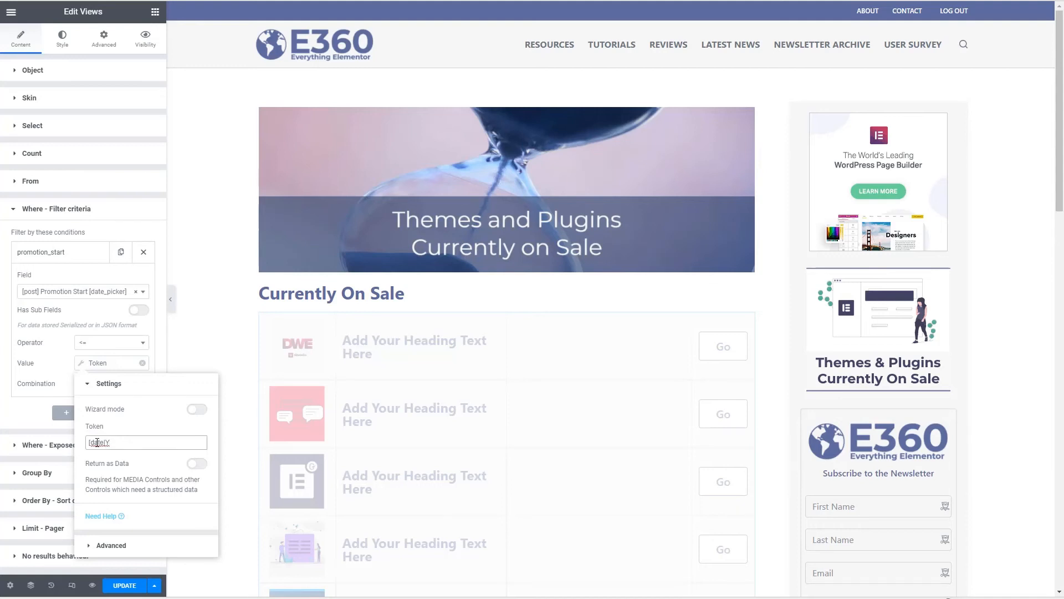
{"action": "type", "text": "md"}
{"action": "left_click", "coordinate": [80, 357]}
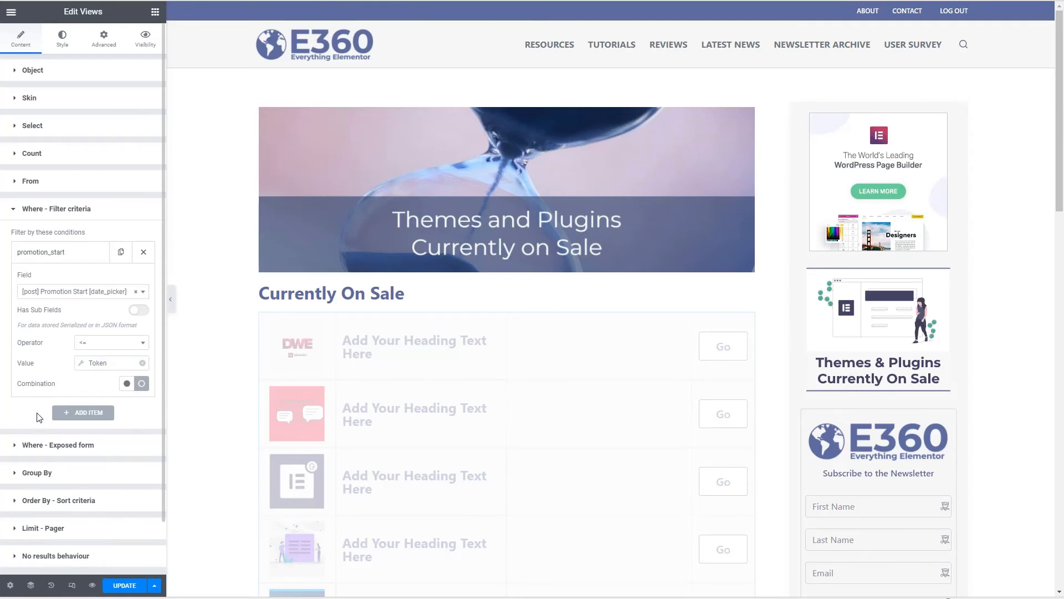
Add a second filter condition on the Promotion Ends date field with the >= operator
{"action": "left_click", "coordinate": [80, 415]}
{"action": "left_click", "coordinate": [66, 320]}
{"action": "type", "text": "promotion"}
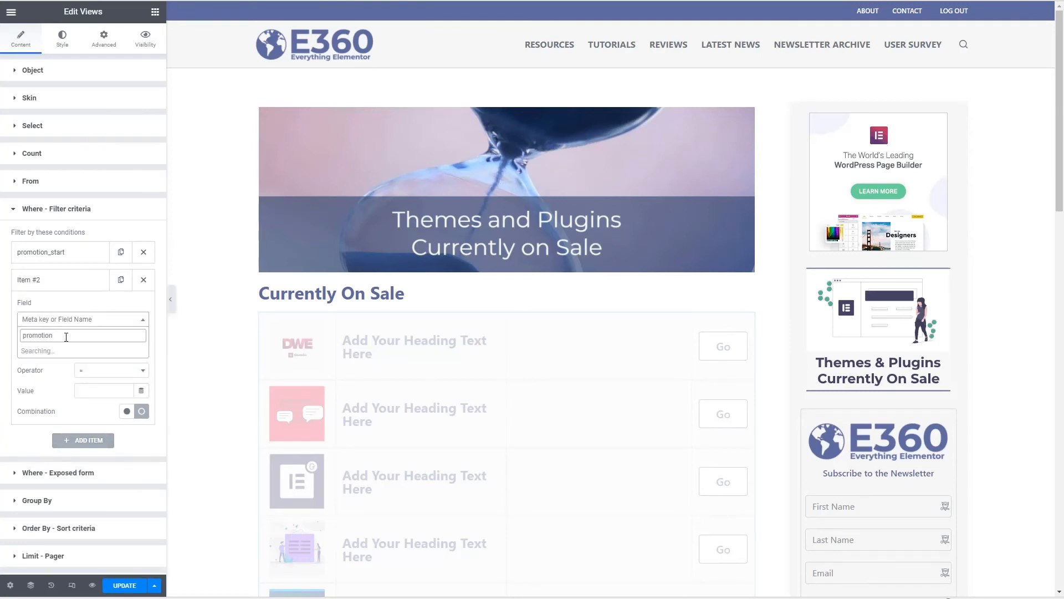
{"action": "left_click", "coordinate": [67, 348]}
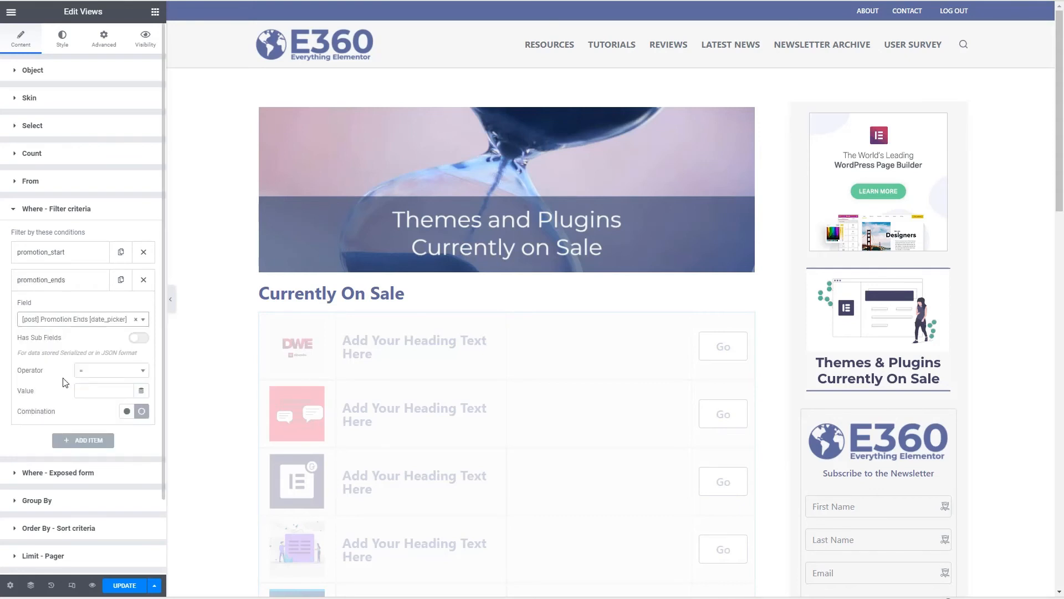
{"action": "left_click", "coordinate": [105, 372]}
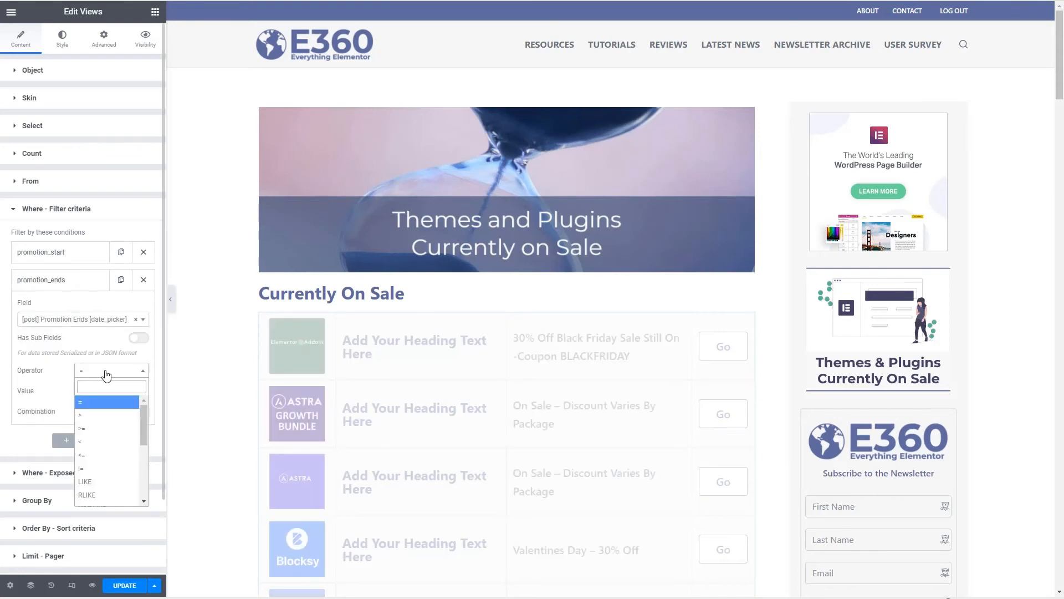
{"action": "left_click", "coordinate": [90, 432]}
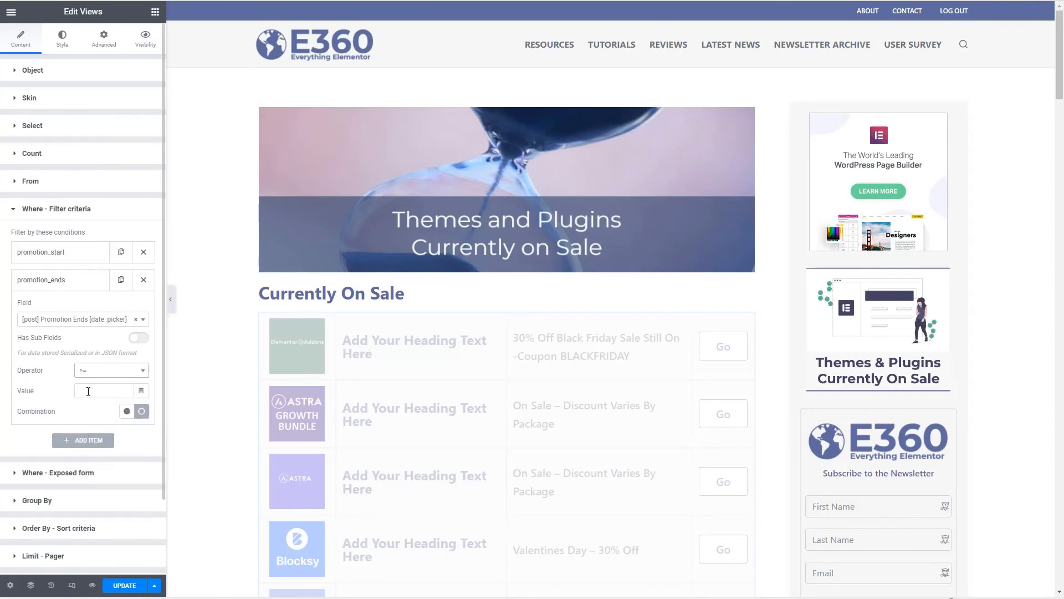
Set the Promotion Ends condition's value to a dynamic Token containing [date|Ymd]
{"action": "left_click", "coordinate": [141, 392]}
{"action": "left_click_drag", "start_coordinate": [143, 418], "coordinate": [137, 518]}
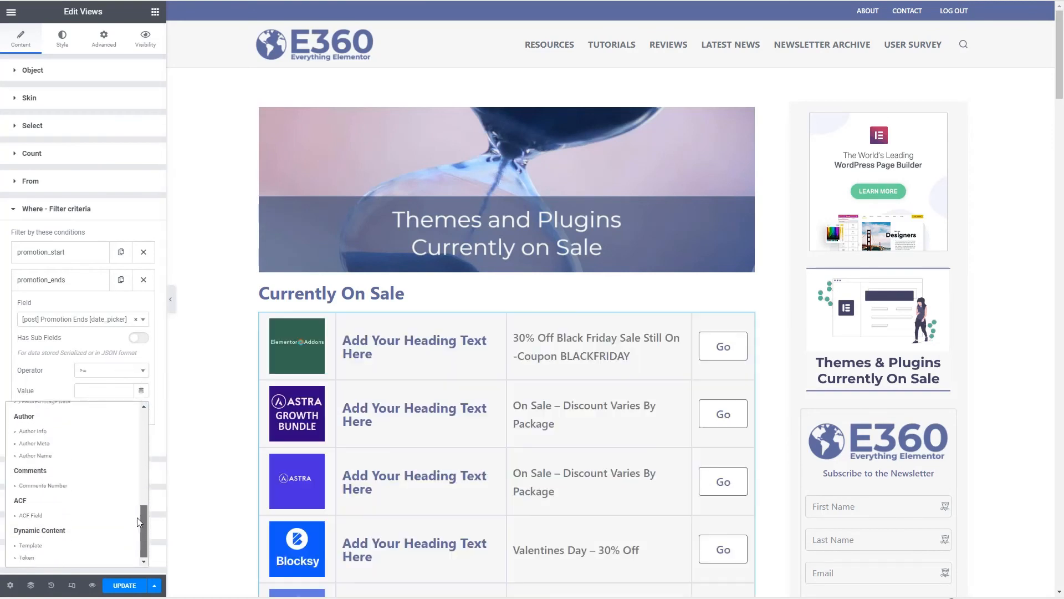
{"action": "left_click", "coordinate": [25, 558]}
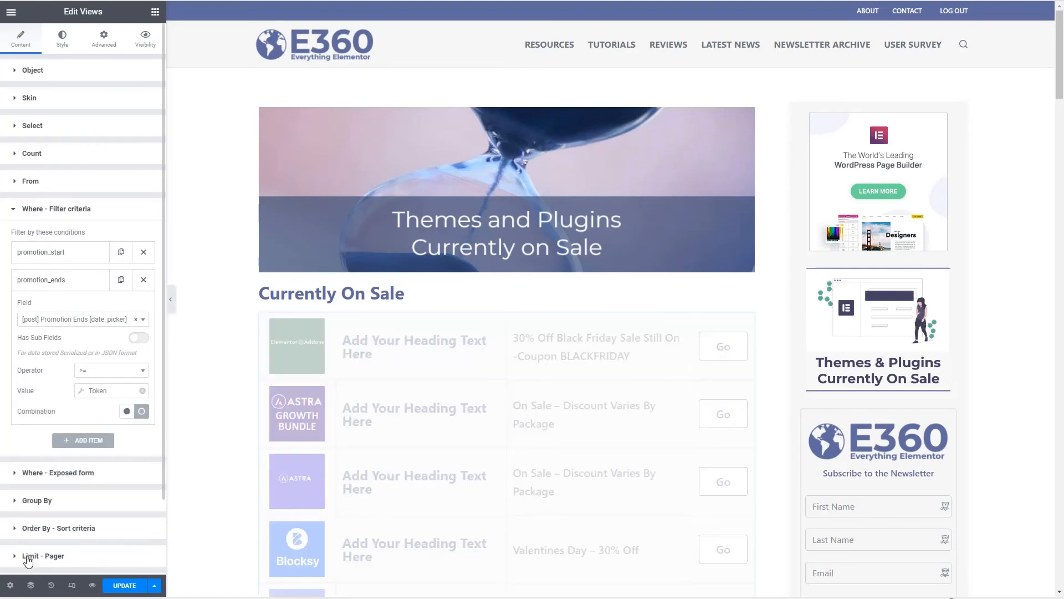
{"action": "left_click", "coordinate": [82, 394]}
{"action": "type", "text": "[dat"}
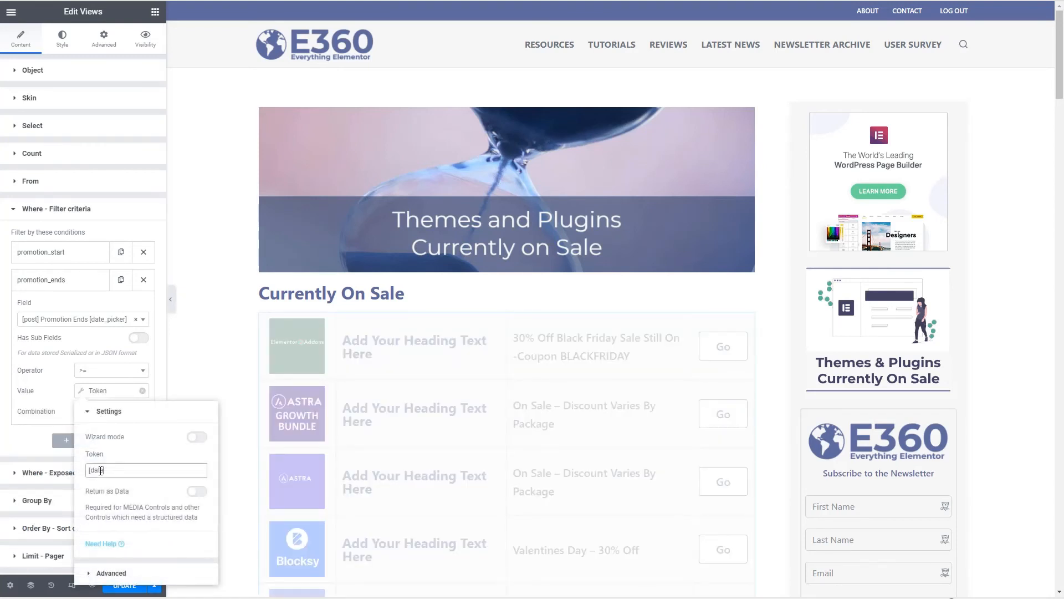
{"action": "type", "text": "e|Ymd]"}
{"action": "left_click", "coordinate": [34, 451]}
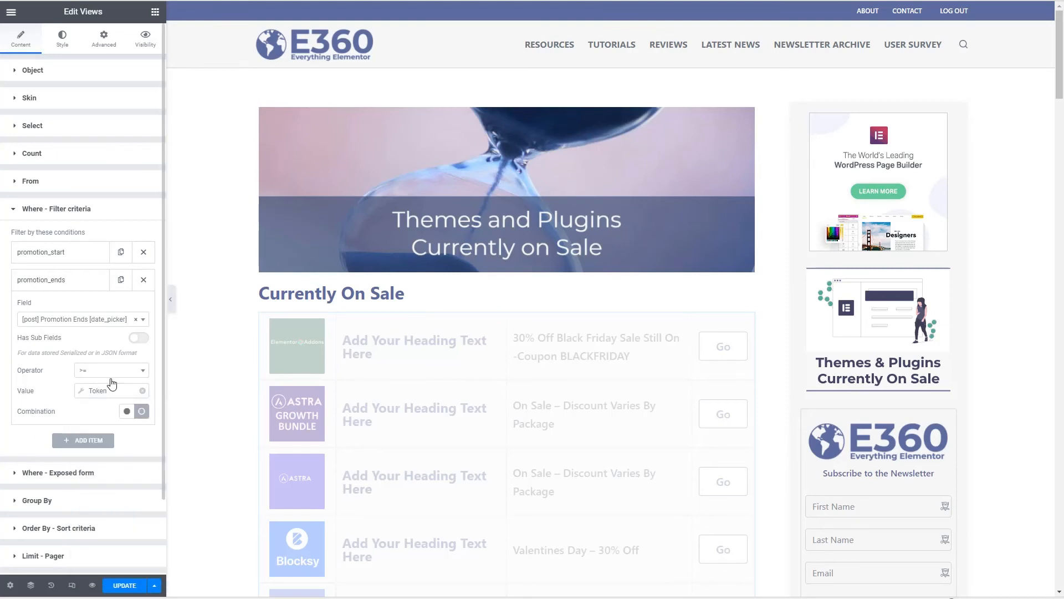
Switch the Promotion Start condition's combination to the solid-circle option and update the page
{"action": "left_click", "coordinate": [89, 256]}
{"action": "left_click", "coordinate": [127, 383]}
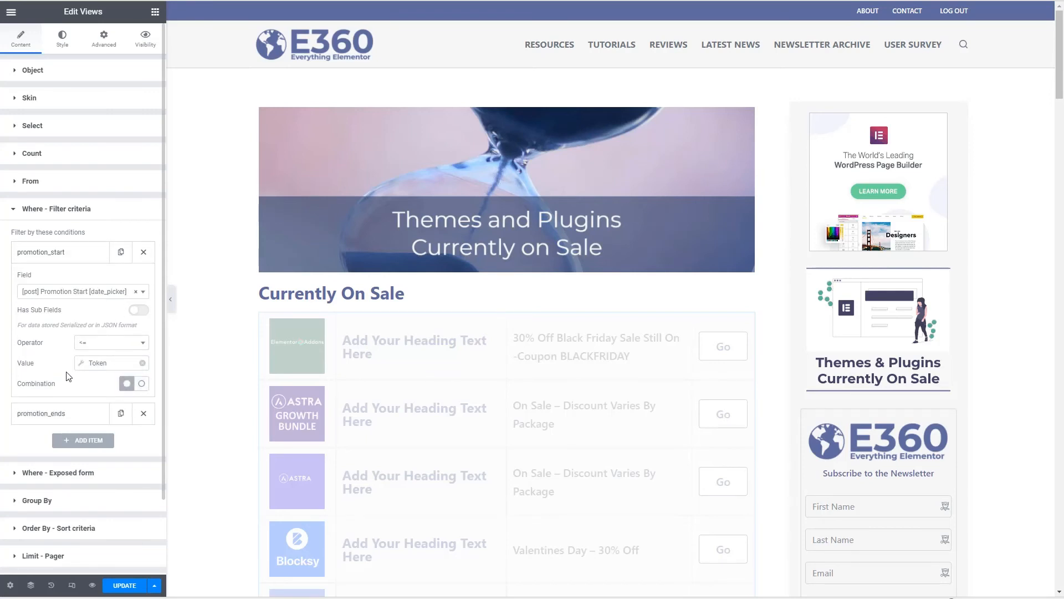
{"action": "left_click", "coordinate": [124, 585]}
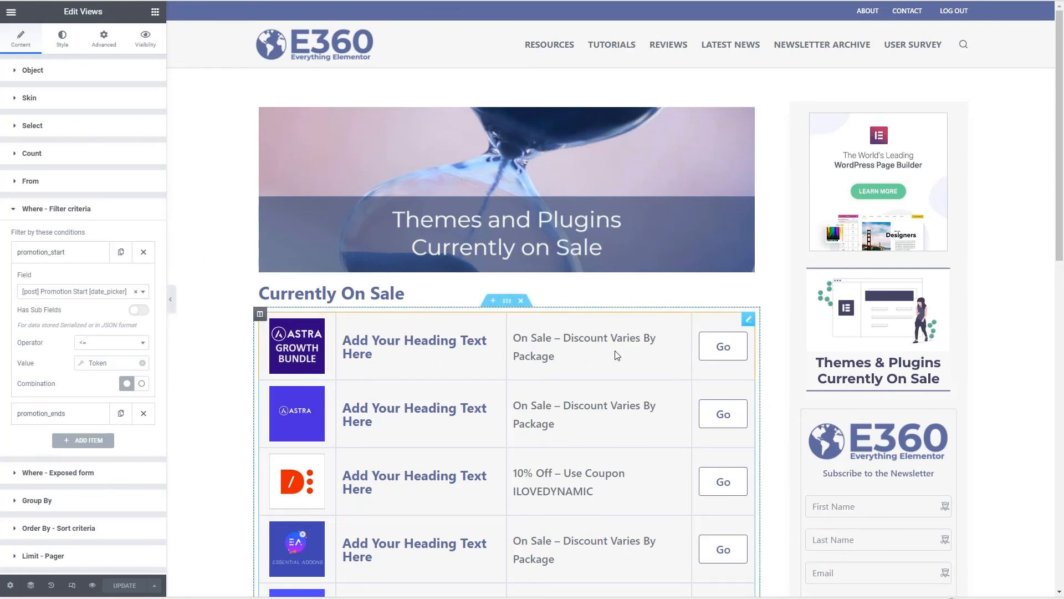
Leave the page editor and open the Sale Loop Item template from the saved templates for editing in Elementor
{"action": "left_click", "coordinate": [10, 13]}
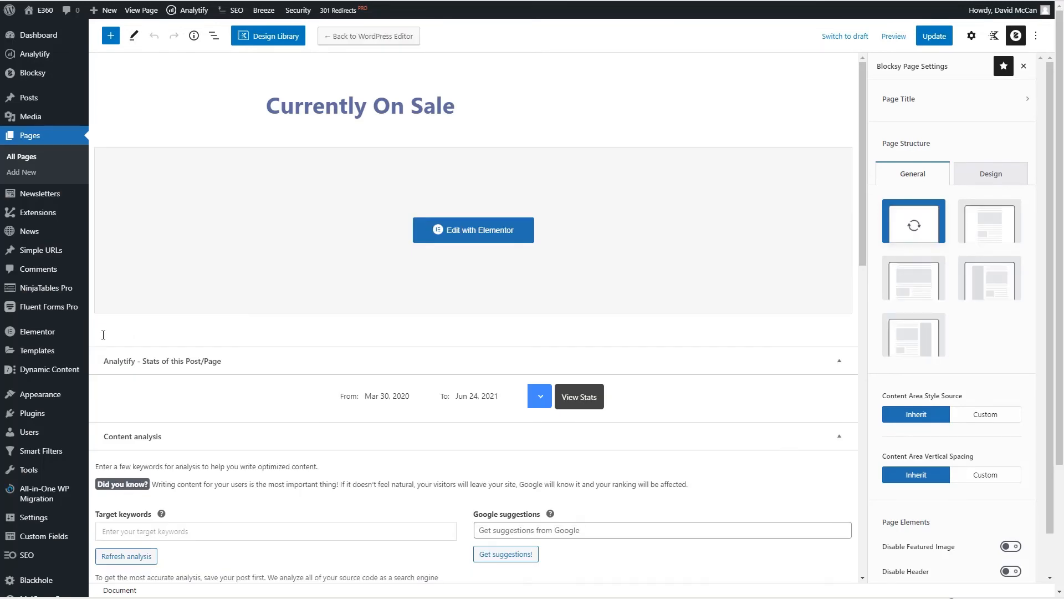
{"action": "mouse_move", "coordinate": [58, 355]}
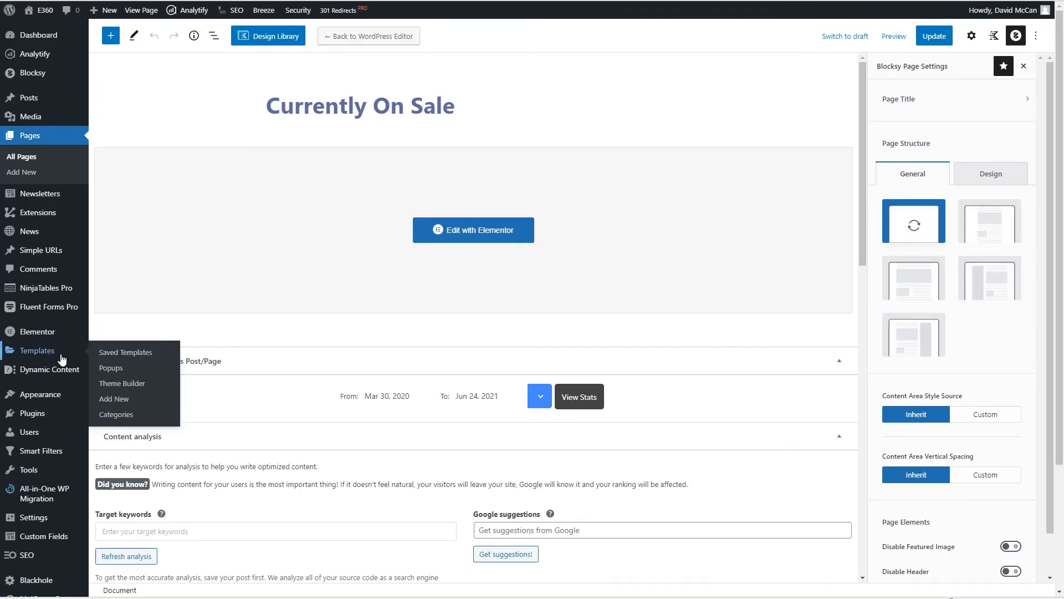
{"action": "left_click", "coordinate": [108, 353]}
{"action": "left_click", "coordinate": [320, 183]}
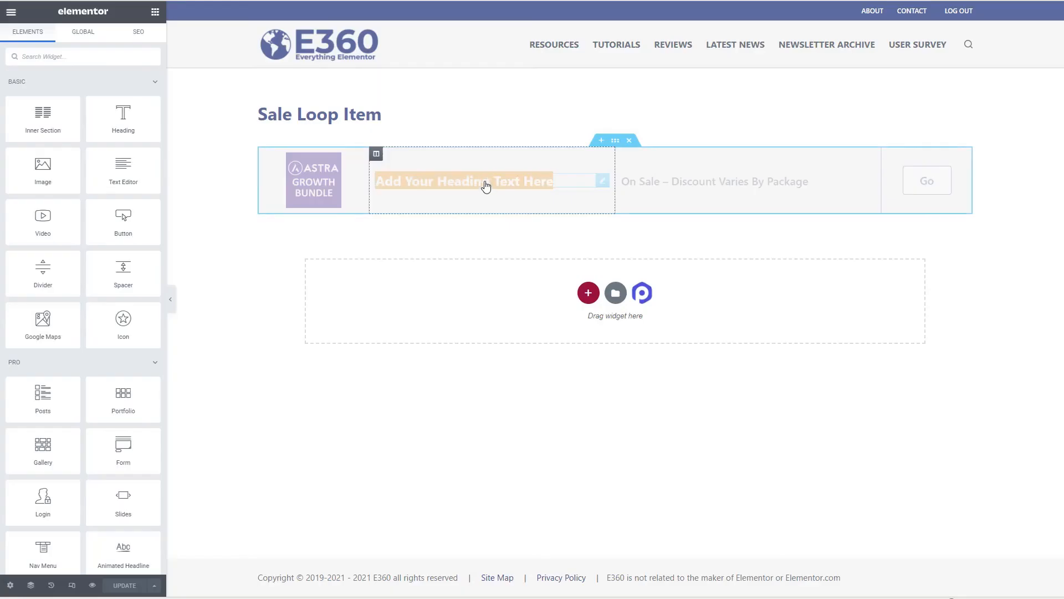
Make the loop item's heading use the dynamic Post Title, and review the sale list on the live Currently On Sale page
{"action": "left_click", "coordinate": [492, 185]}
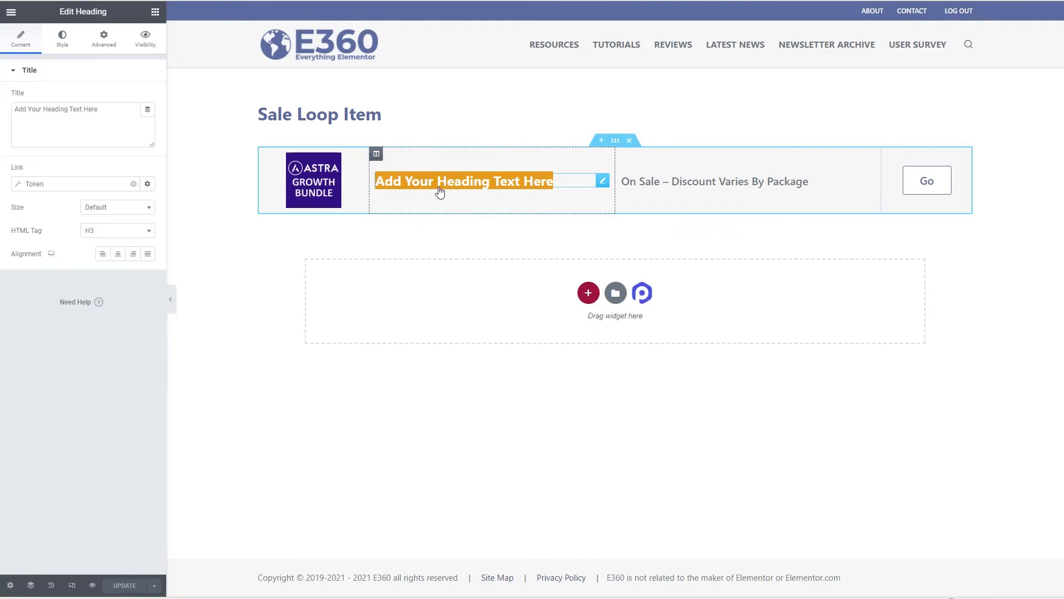
{"action": "left_click", "coordinate": [147, 110]}
{"action": "left_click", "coordinate": [47, 220]}
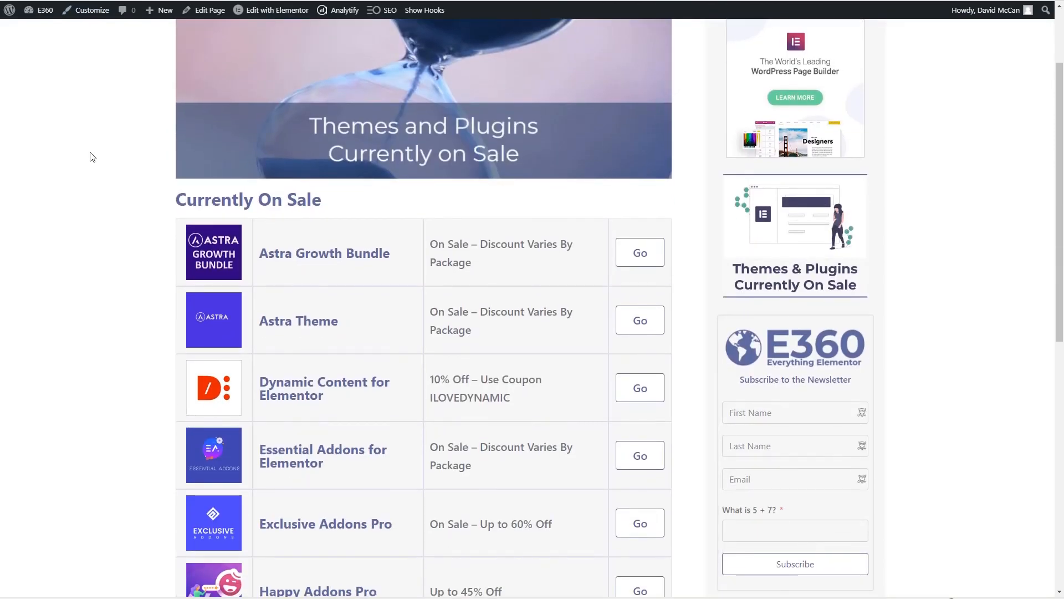
{"action": "scroll", "coordinate": [92, 157], "scroll_direction": "down", "scroll_amount": 8}
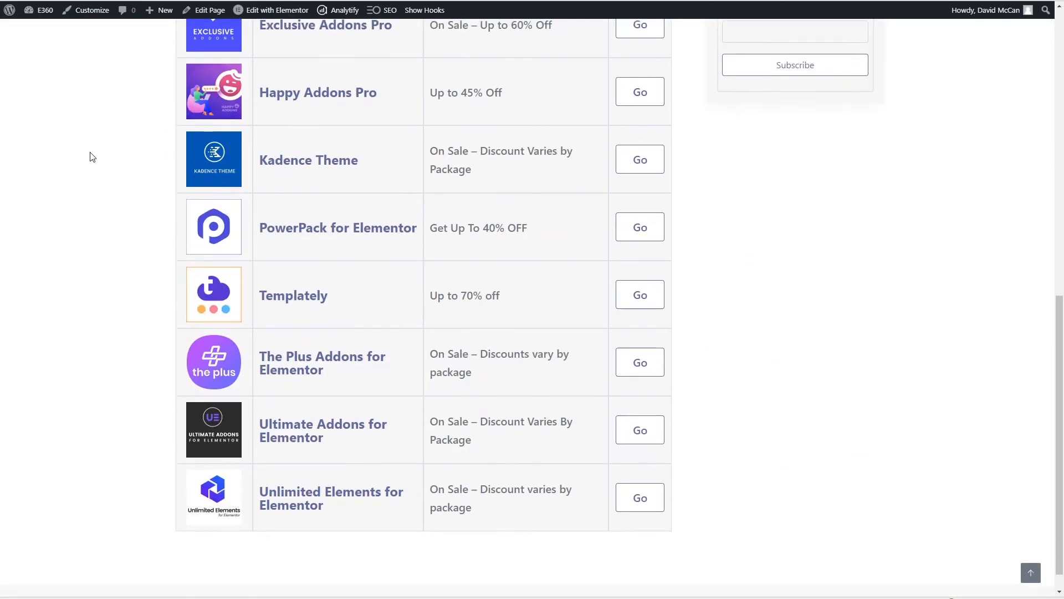
{"action": "scroll", "coordinate": [91, 158], "scroll_direction": "up", "scroll_amount": 9}
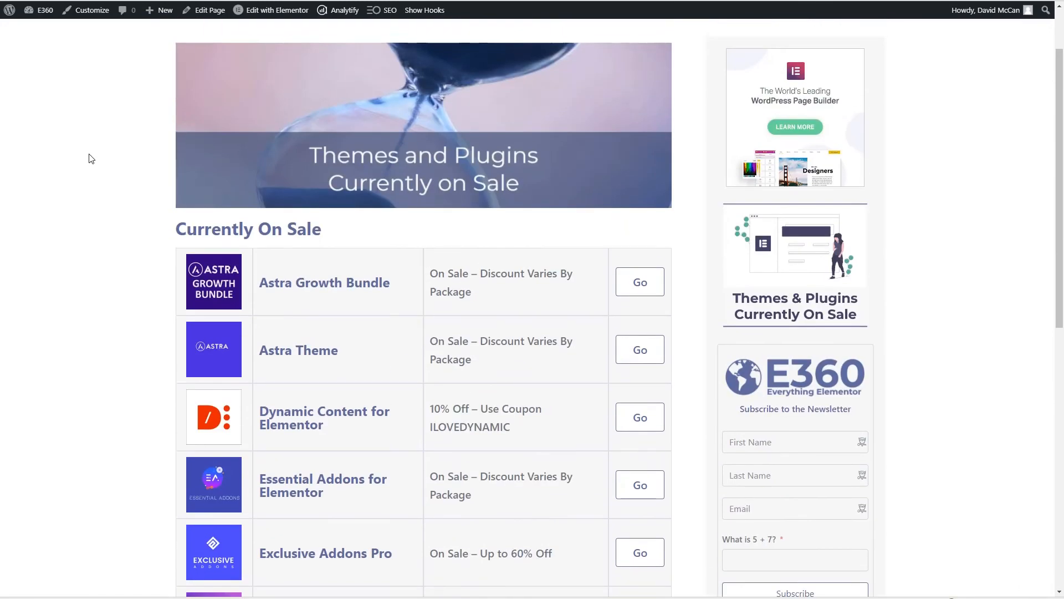